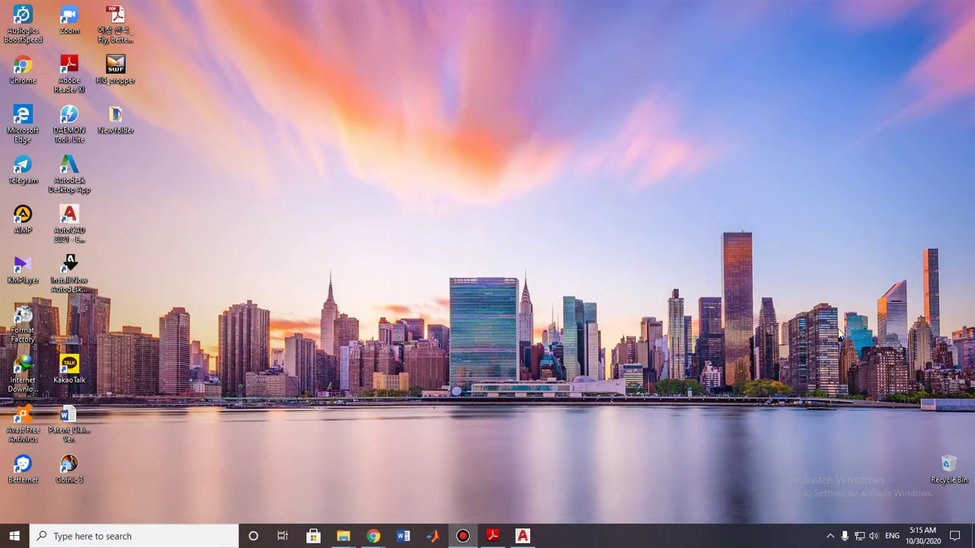
Bring Adobe Reader back and scroll to page 2, Drawing No:2, showing the hatched linkage part
left_click(493, 536)
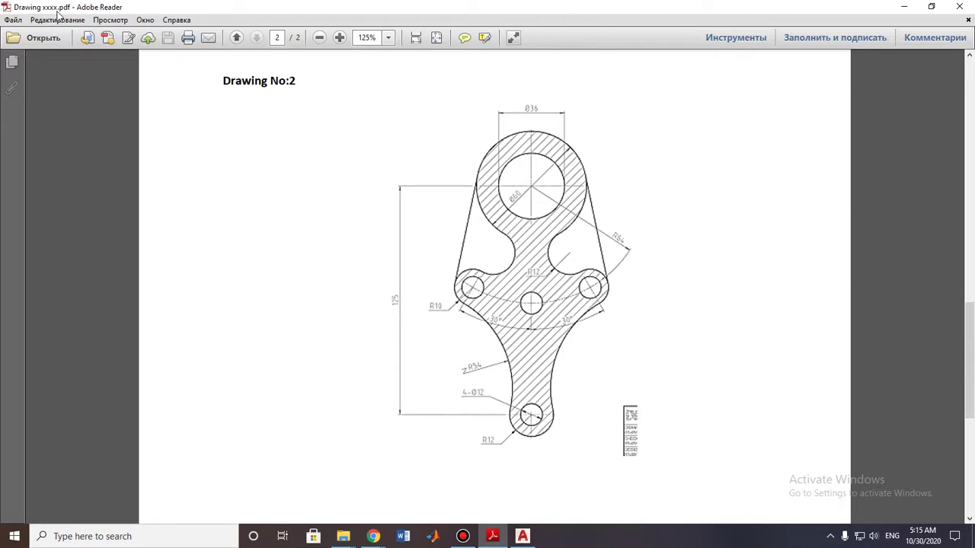
scroll(520, 223, "down", 1)
scroll(524, 225, "up", 2)
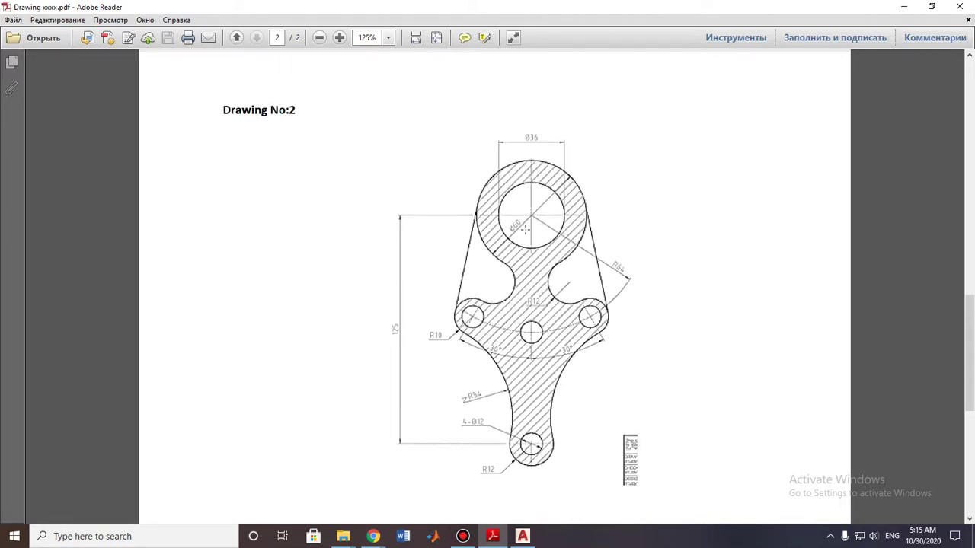
scroll(528, 229, "down", 3)
scroll(531, 231, "up", 3)
scroll(530, 231, "down", 2, "ctrl")
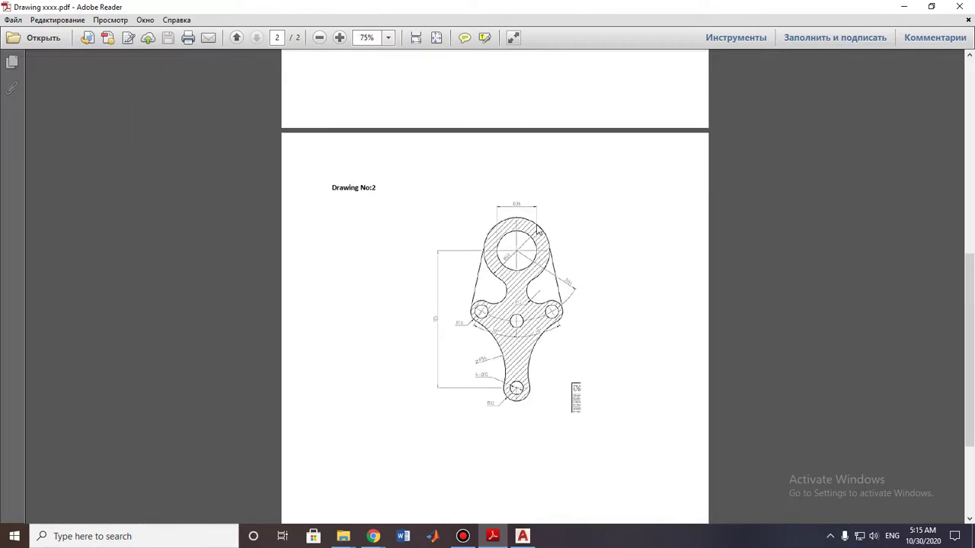
scroll(527, 225, "up", 5)
scroll(527, 222, "up", 3)
scroll(528, 205, "down", 3)
scroll(528, 205, "down", 5)
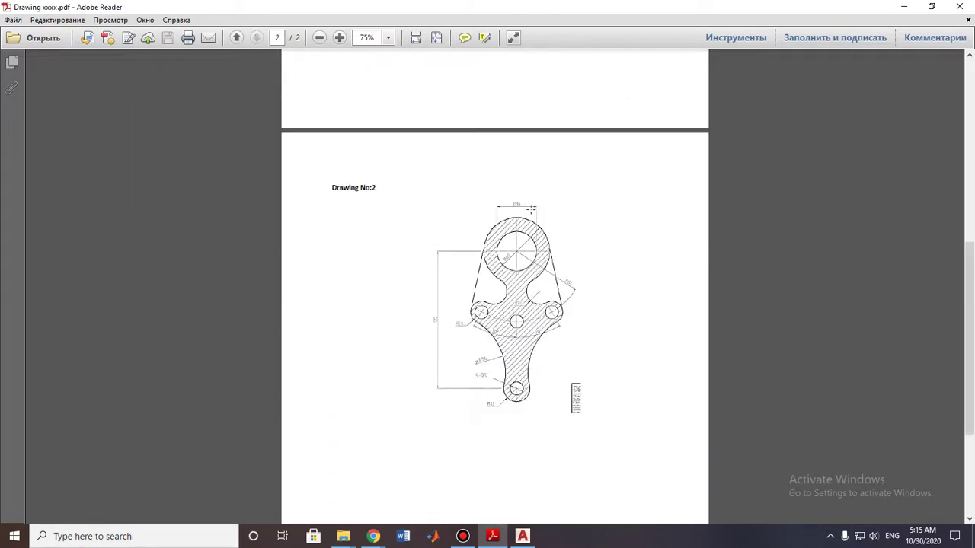
scroll(529, 214, "down", 1)
scroll(533, 243, "up", 1, "ctrl")
scroll(528, 259, "up", 1)
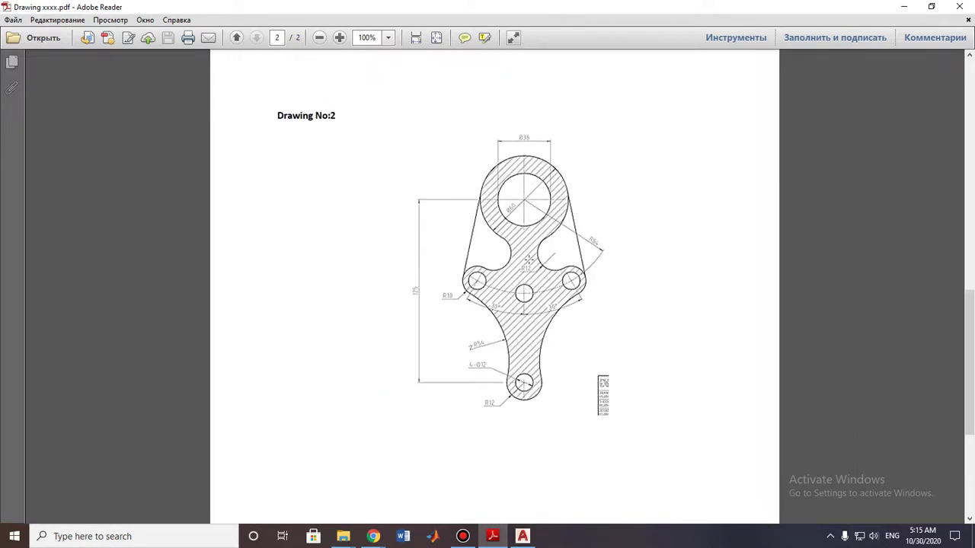
scroll(529, 260, "up", 1, "ctrl")
scroll(528, 261, "down", 3)
scroll(531, 259, "up", 1)
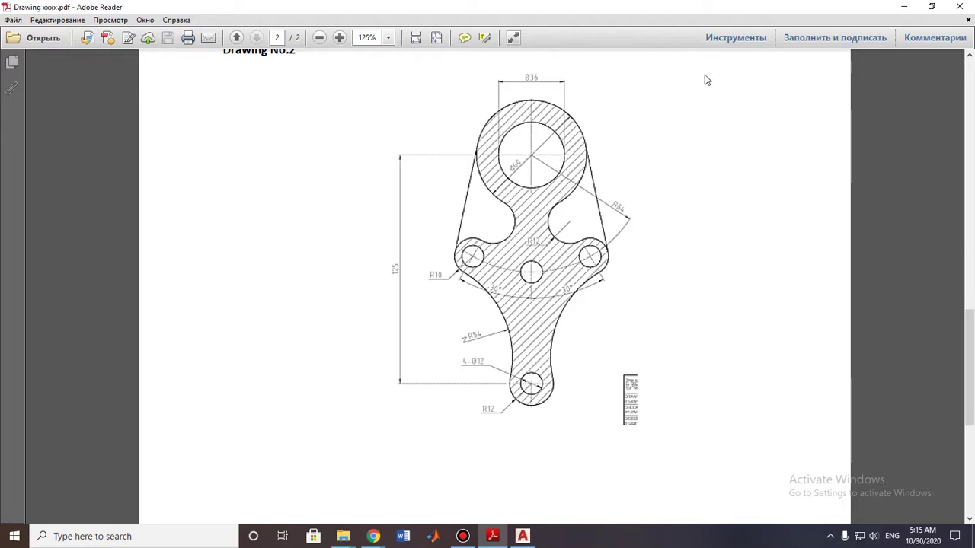
Switch from Reader to AutoCAD and locate Drawing xxxx.pdf in the Compressed downloads folder
left_click(904, 9)
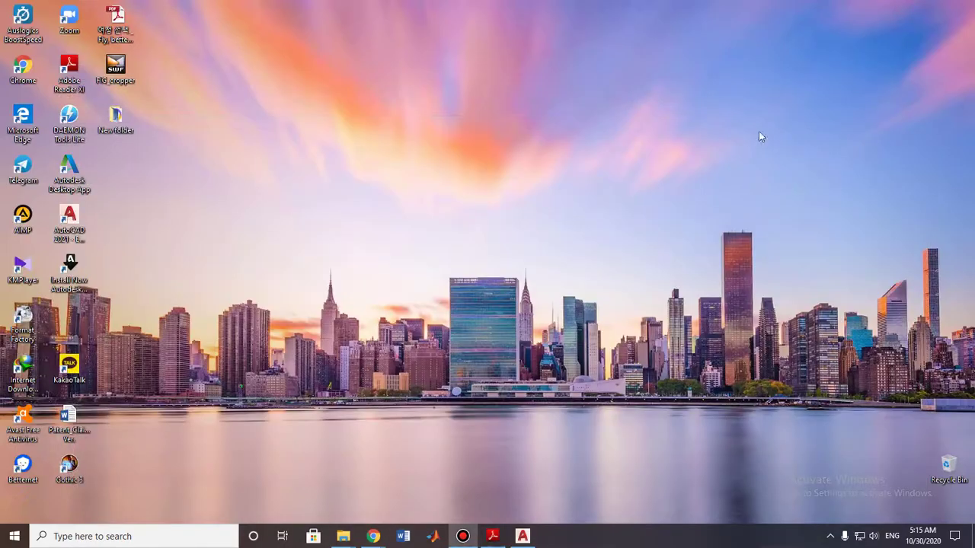
left_click(522, 536)
mouse_move(413, 298)
middle_mouse_down()
mouse_move(298, 315)
mouse_move(231, 298)
middle_mouse_up()
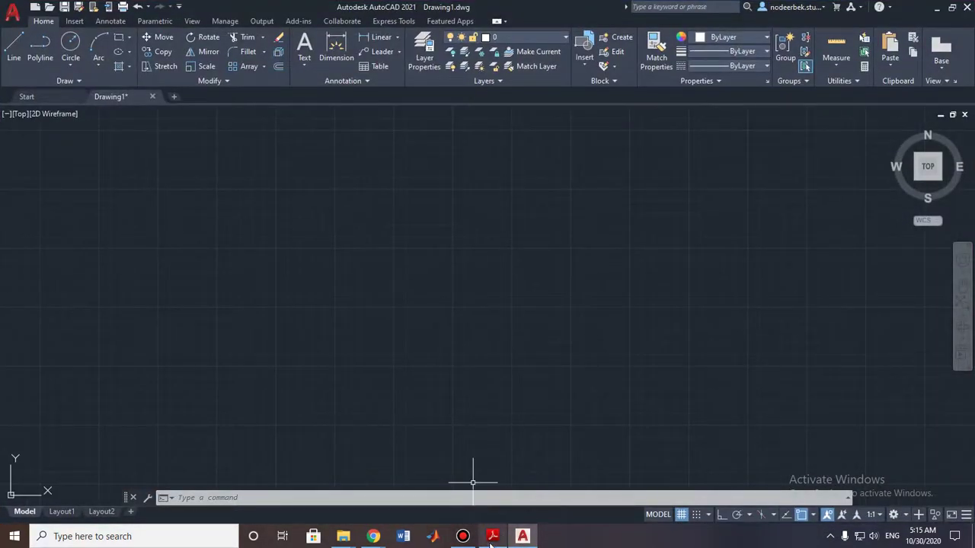
left_click(345, 538)
left_click(385, 480)
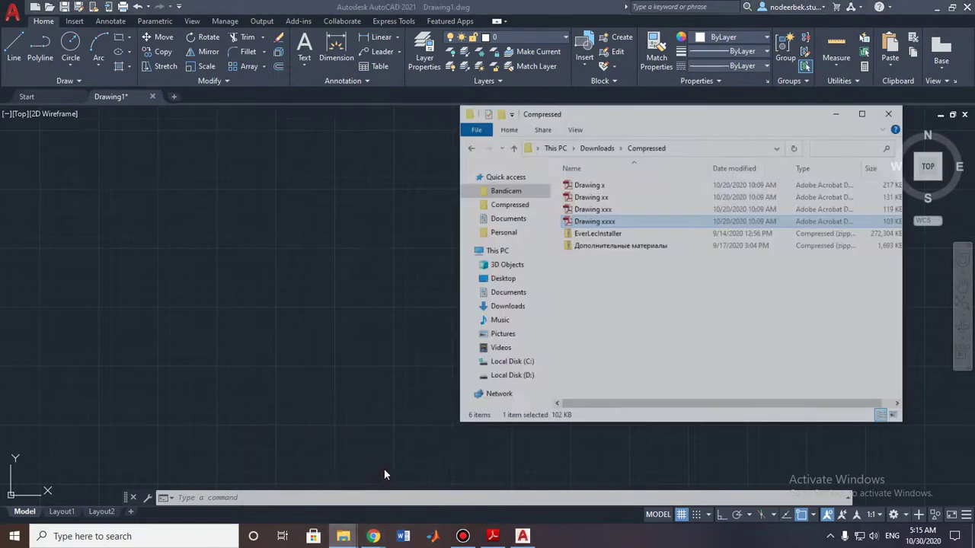
left_click(618, 199)
Attach page 2 of Drawing xxxx.pdf at the lower left with default scale and zero rotation
left_click_drag(619, 199, 246, 309)
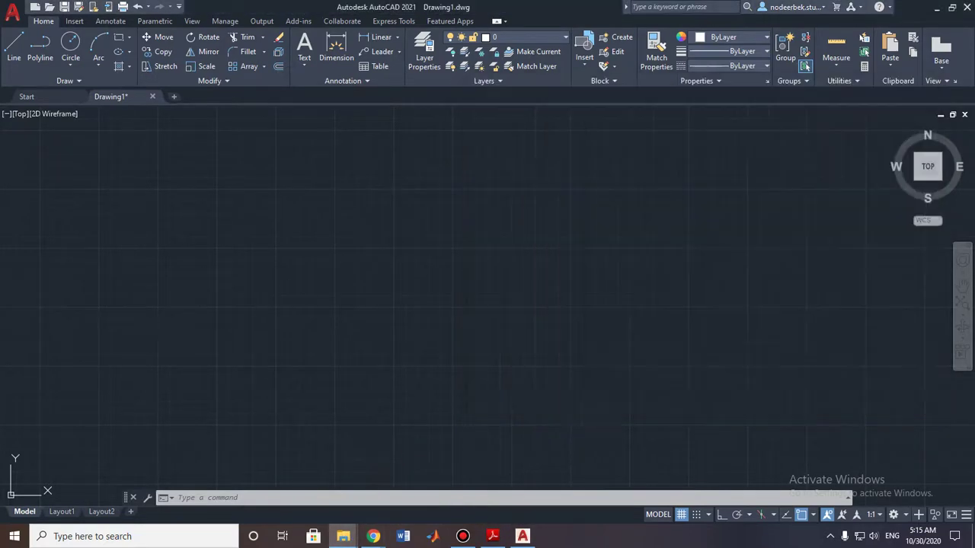
key("Return")
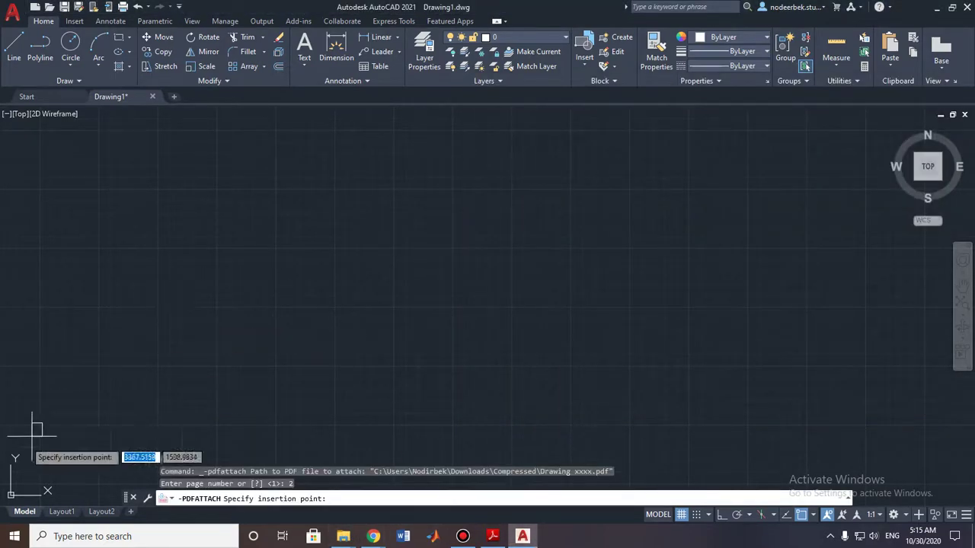
left_click(36, 472)
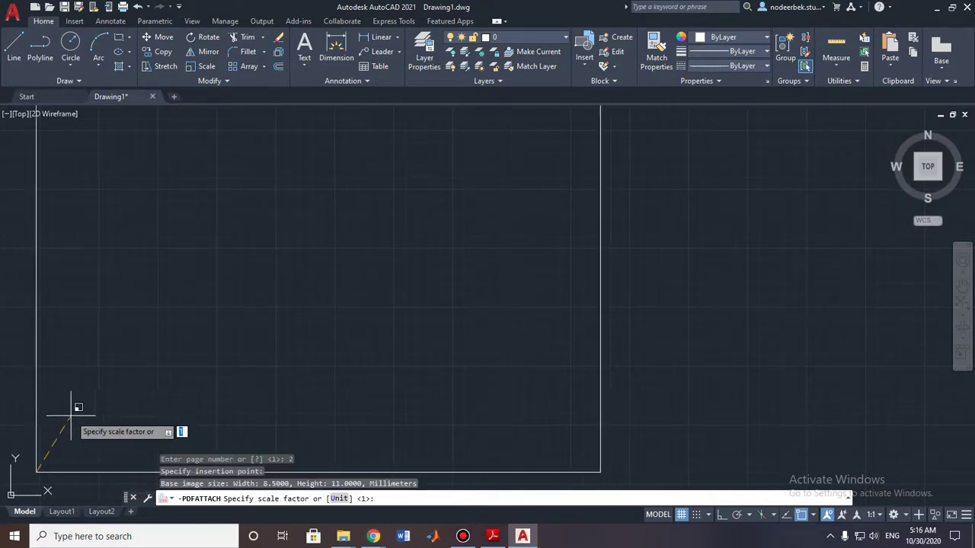
left_click(70, 420)
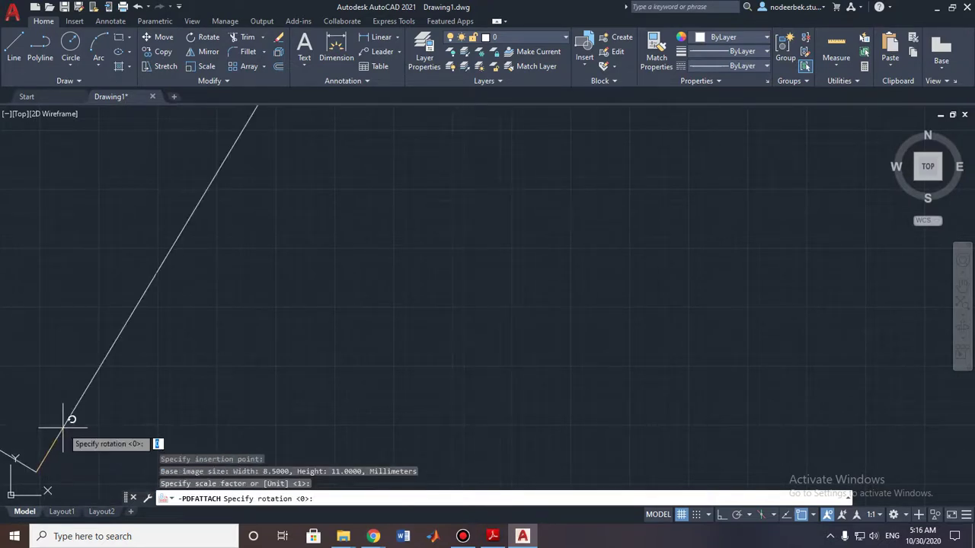
key("F8")
left_click(109, 478)
Draw a radius-36 circle right of the part, then undo it
key("Escape")
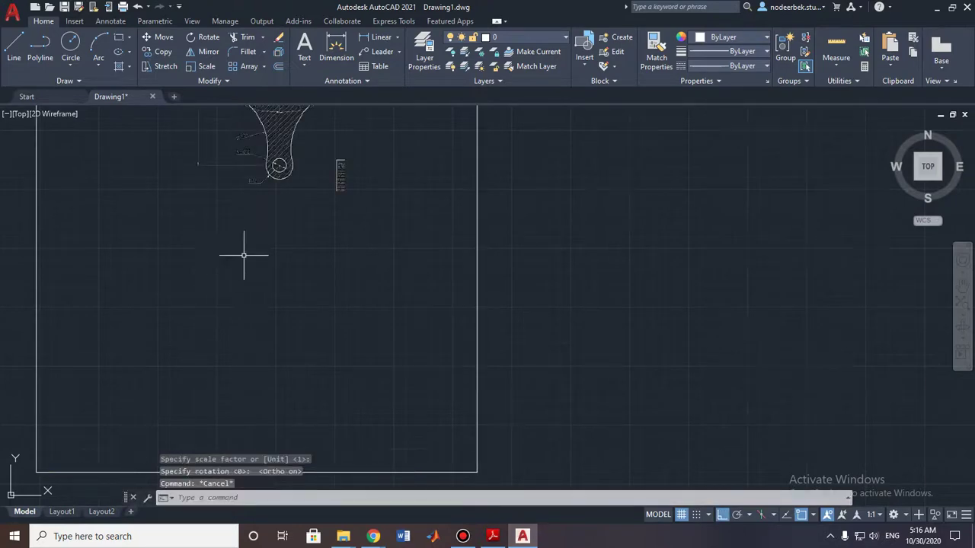
scroll(300, 326, "up", 2)
scroll(305, 308, "up", 2)
scroll(305, 308, "up", 2)
key("Escape")
key("Escape")
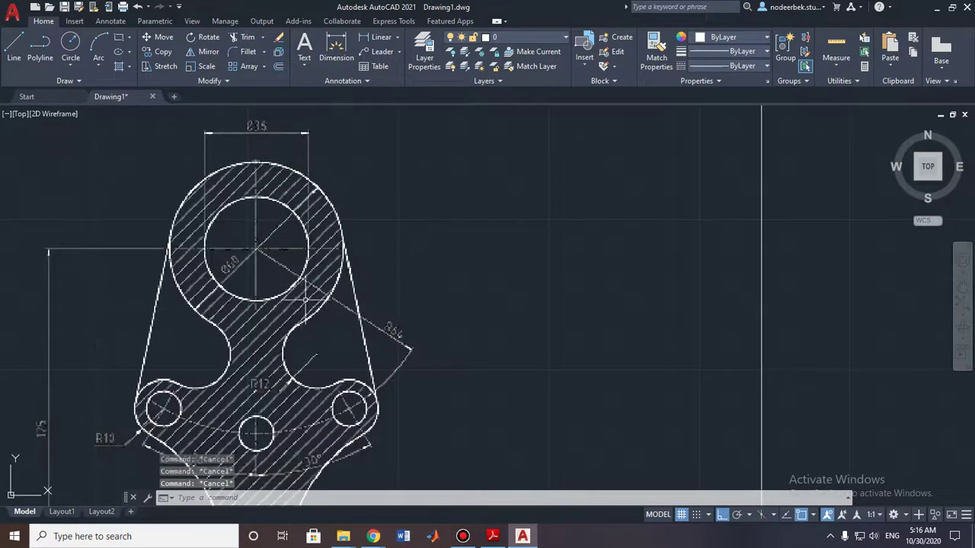
scroll(316, 270, "down", 2)
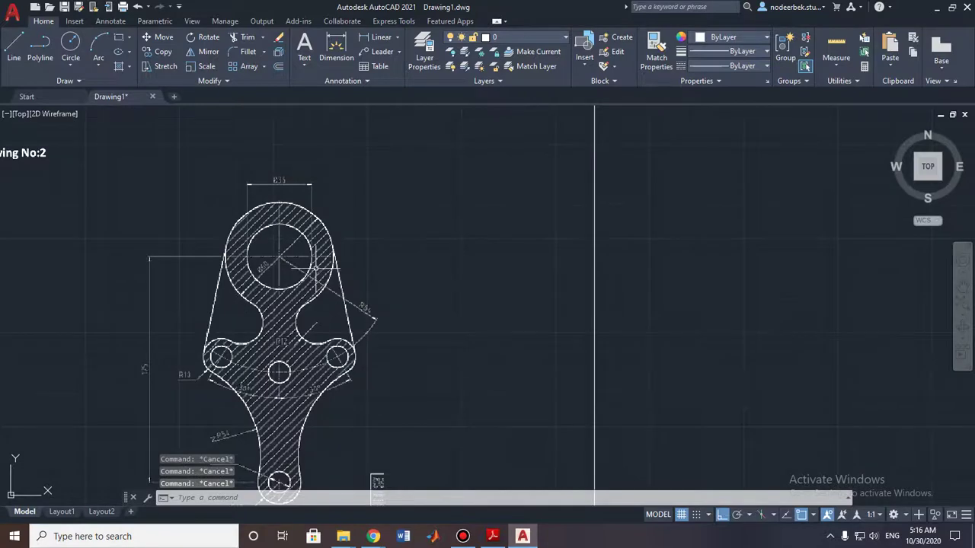
left_click(70, 44)
middle_click_drag(472, 285, 392, 280)
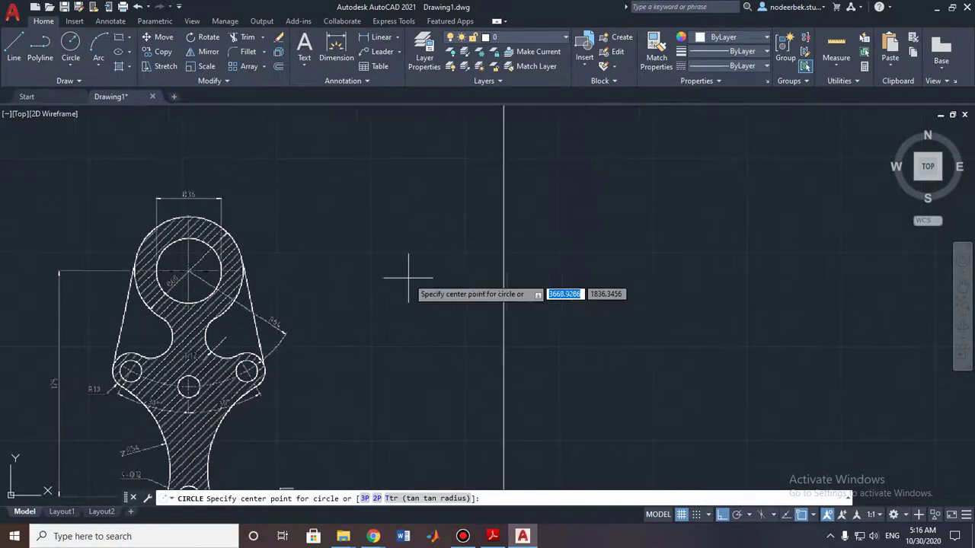
scroll(205, 278, "up", 4)
scroll(206, 263, "down", 4)
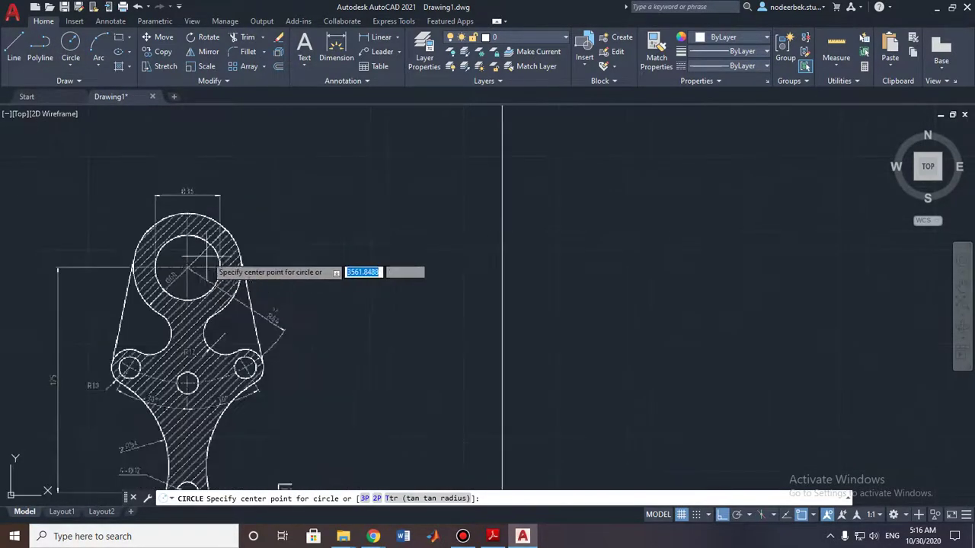
scroll(211, 257, "up", 3)
scroll(217, 259, "down", 1)
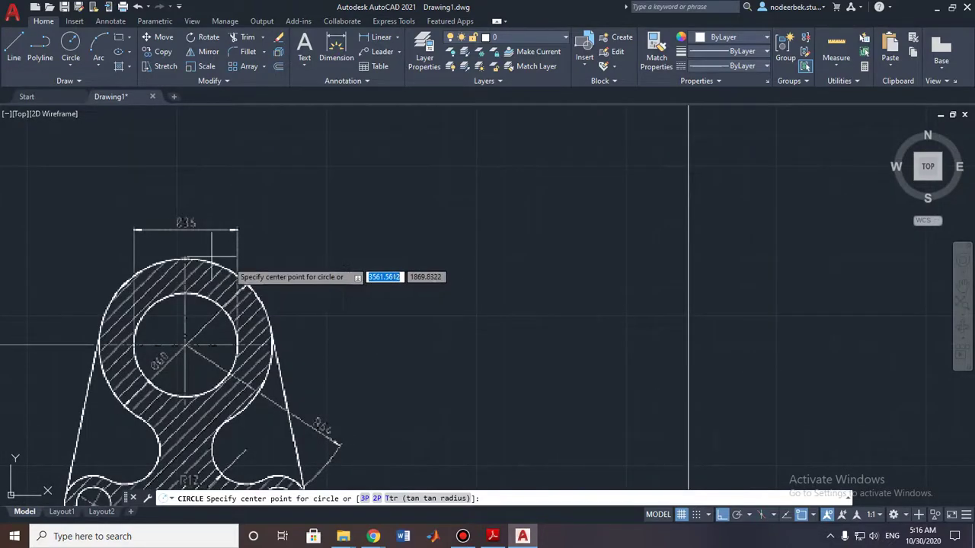
scroll(708, 319, "down", 3)
scroll(686, 304, "up", 2)
scroll(694, 259, "up", 1)
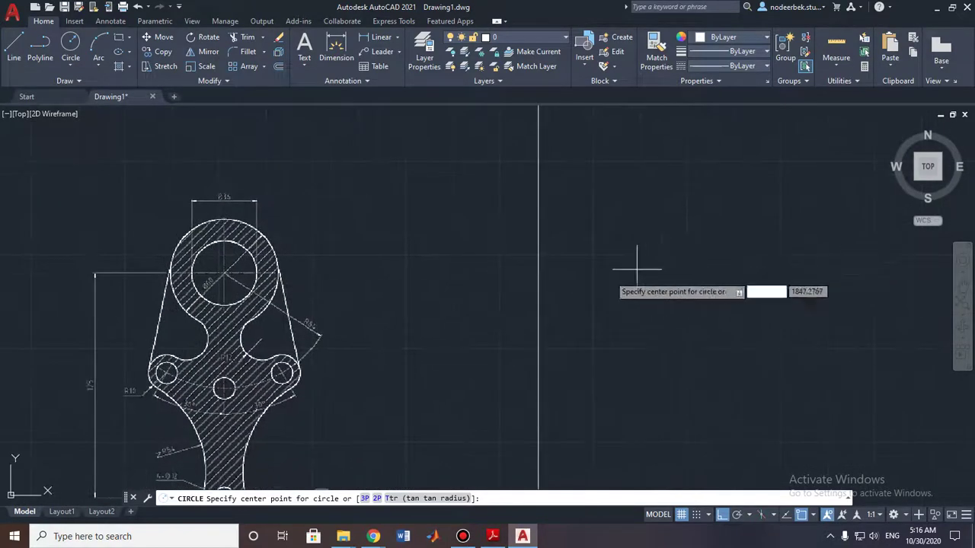
scroll(196, 285, "up", 3)
scroll(548, 288, "down", 2)
scroll(582, 288, "up", 1)
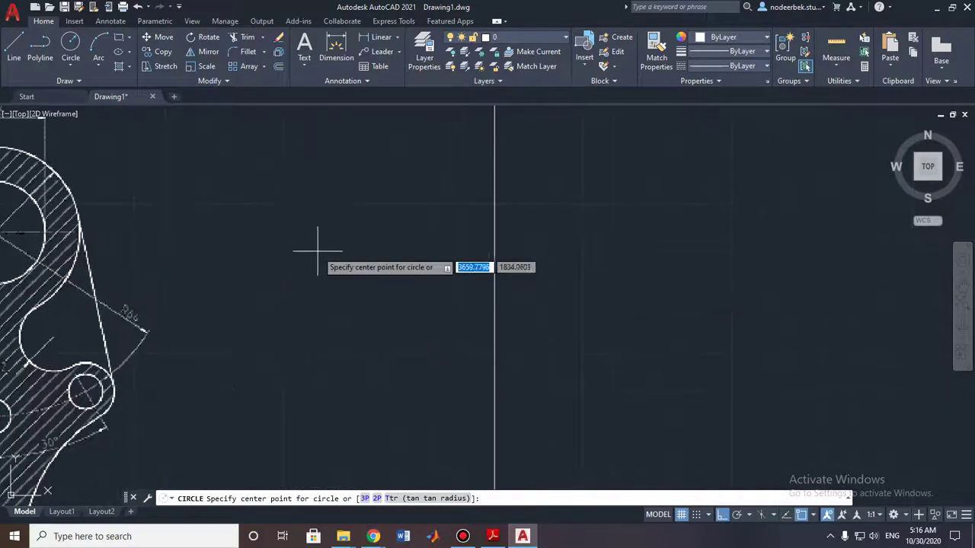
scroll(343, 252, "down", 3)
left_click(514, 253)
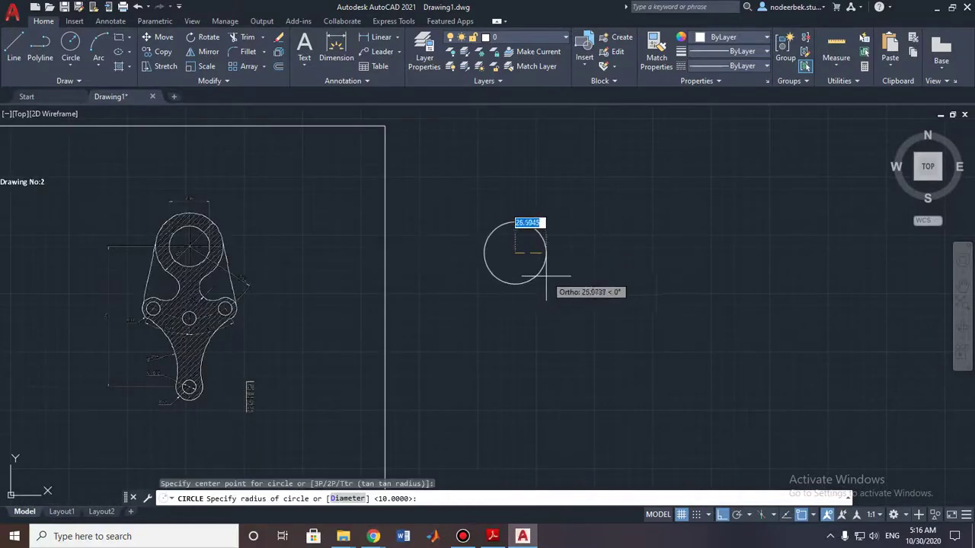
type("36")
key("Return")
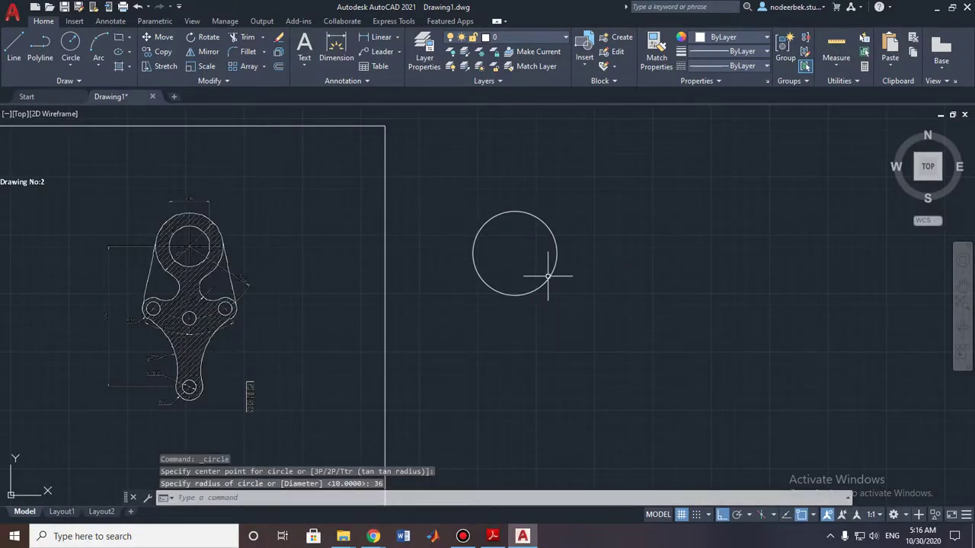
key("ctrl+z")
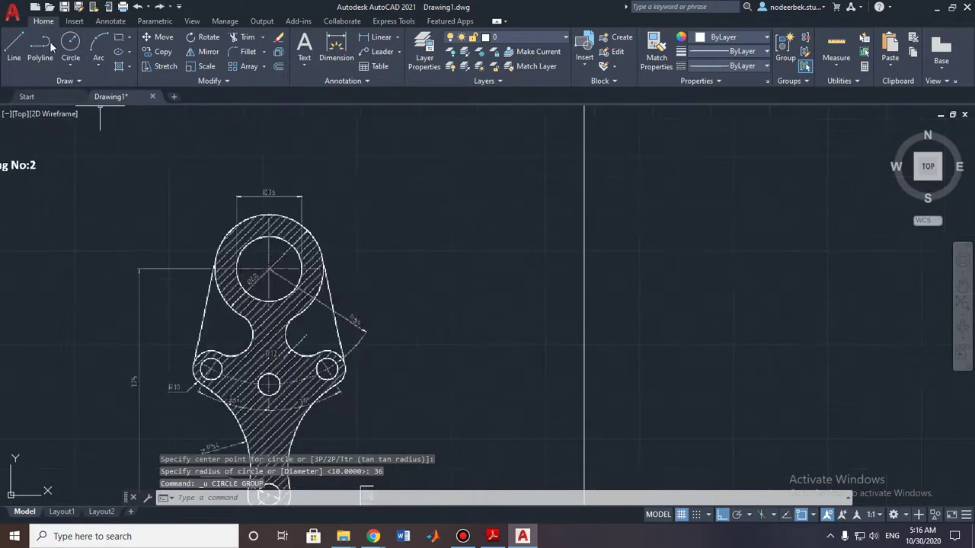
Draw the Ø36 circle beside the part, specifying it by diameter
left_click(70, 46)
scroll(457, 304, "down", 2)
scroll(490, 289, "down", 1)
left_click(474, 290)
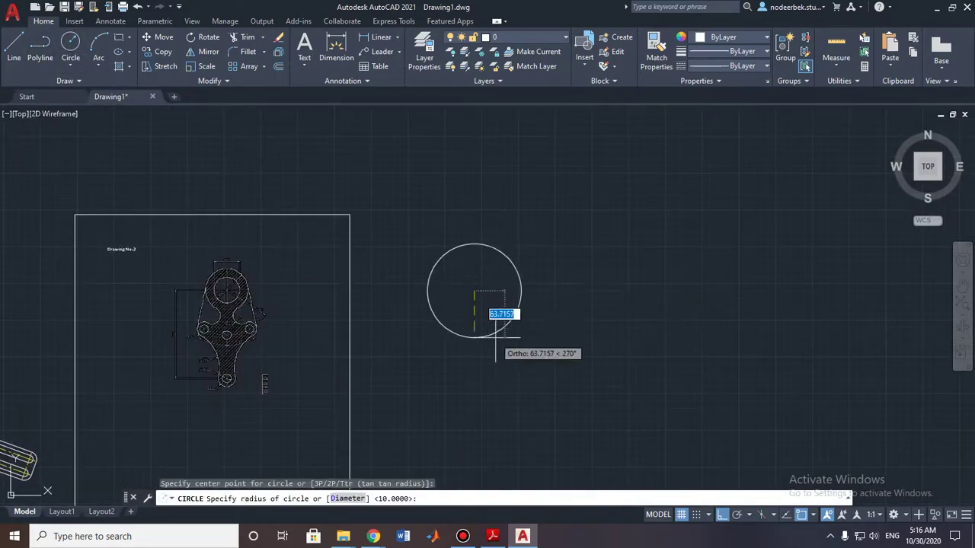
type("d")
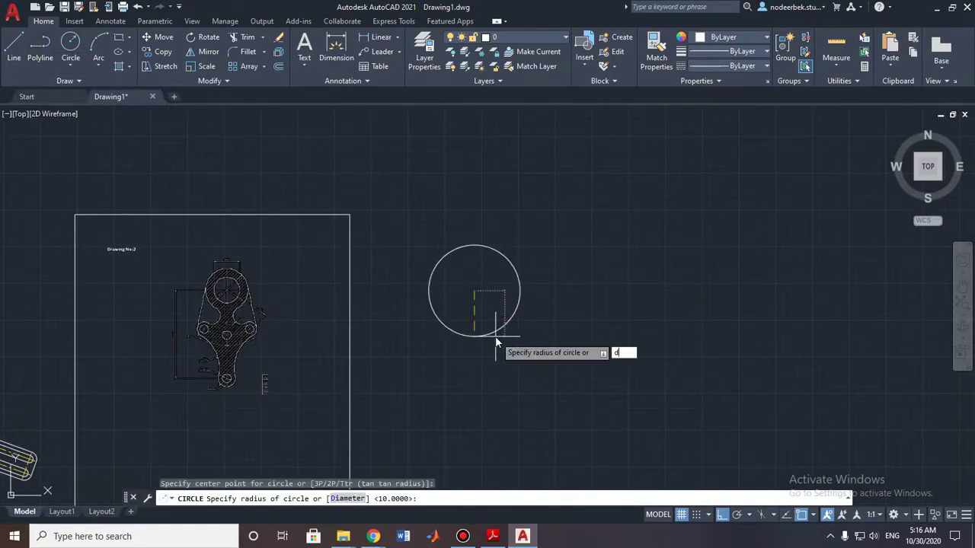
key("Return")
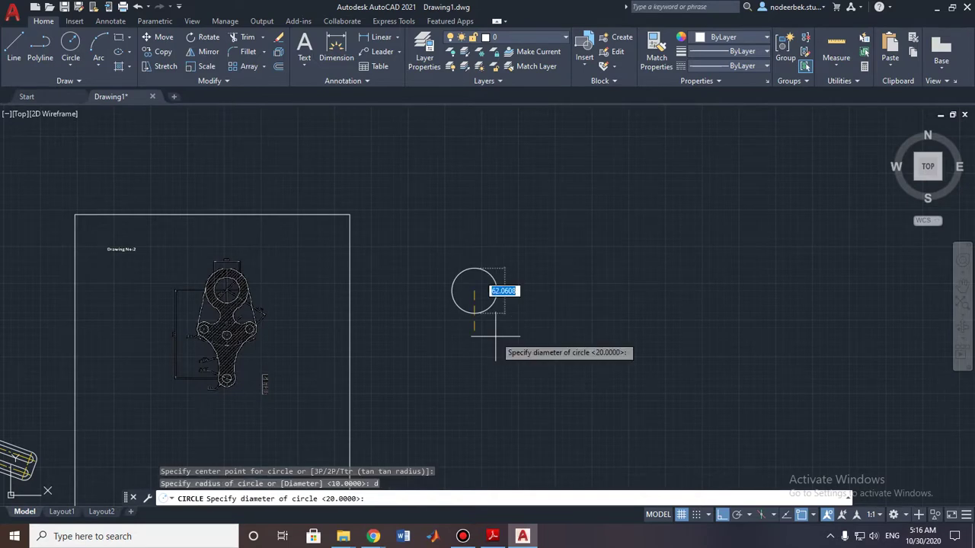
type("40")
key("Return")
key("Return")
Add a concentric Ø60 circle on the same centre
scroll(474, 292, "up", 3)
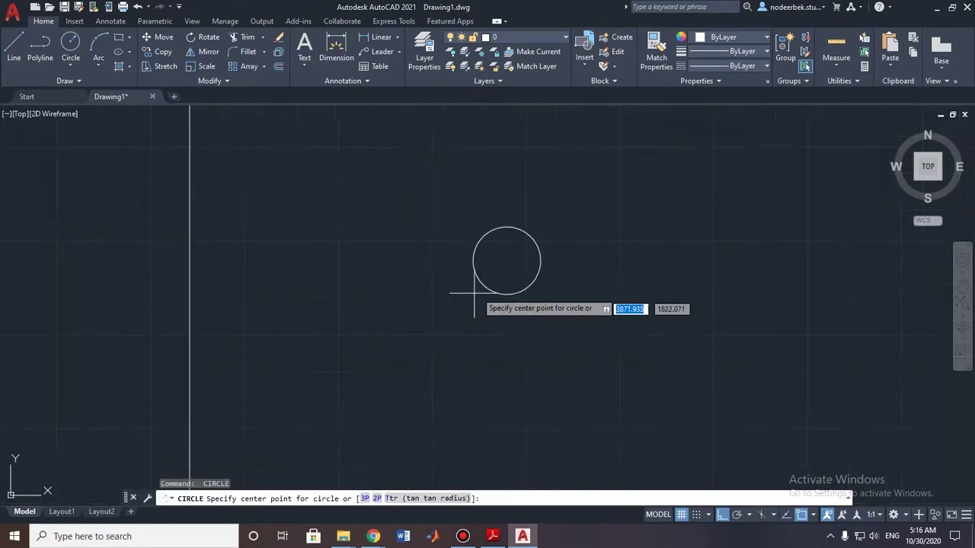
left_click(507, 260)
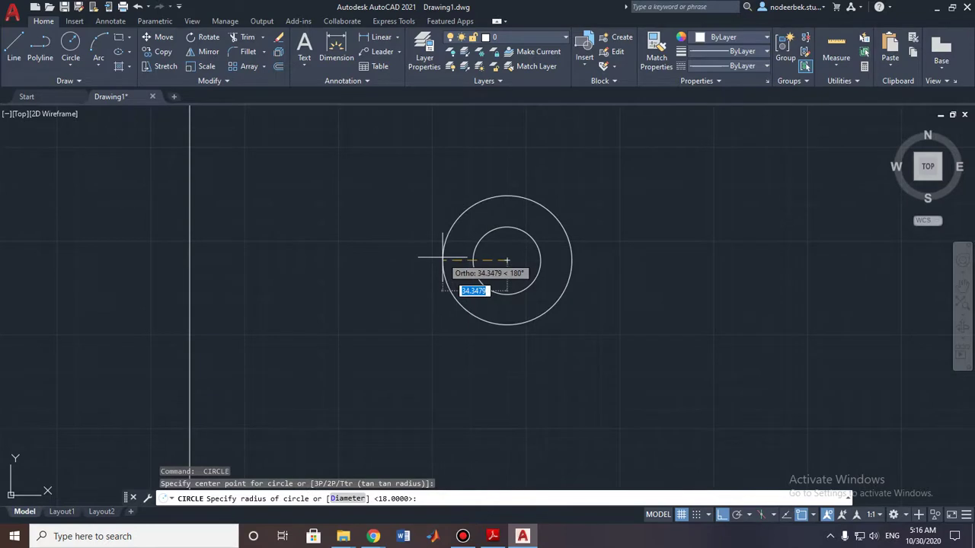
type("6")
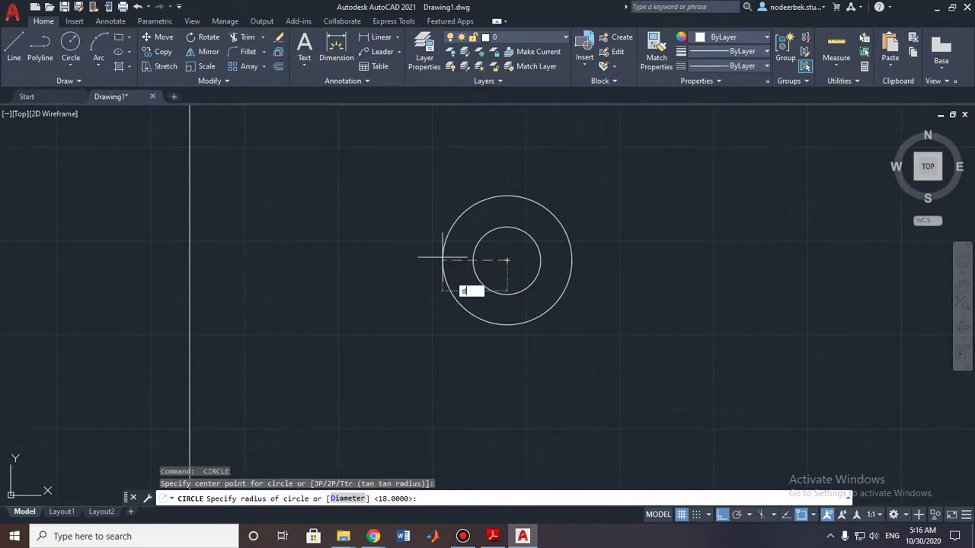
key("Return")
type("60")
key("Return")
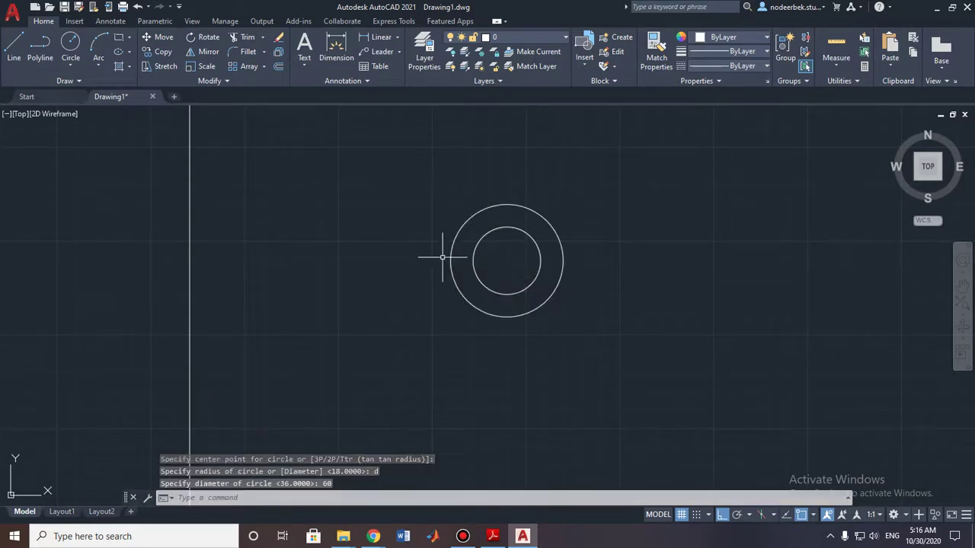
key("Escape")
Pan and zoom over the reference part to view it whole, including the top boss
scroll(417, 246, "down", 4)
scroll(207, 258, "up", 5)
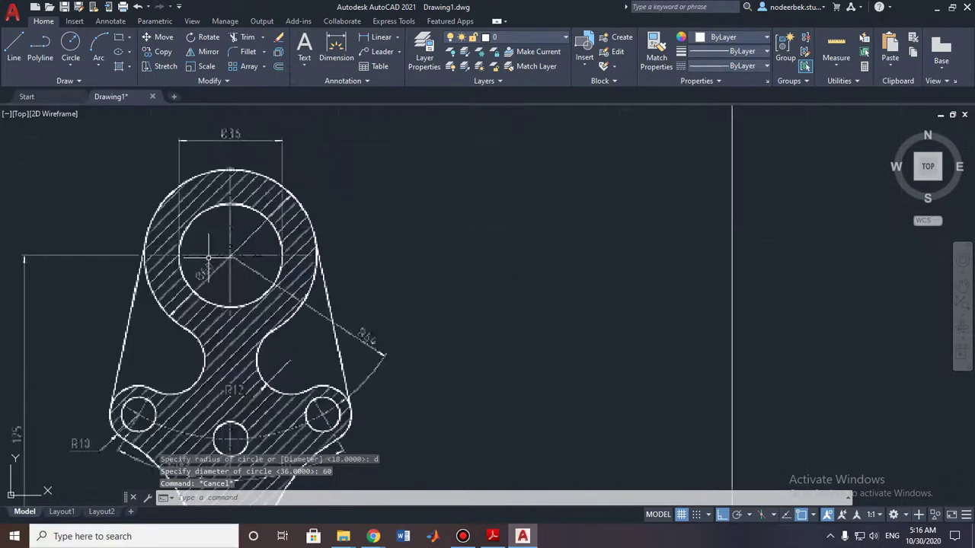
middle_click_drag(282, 347, 290, 279)
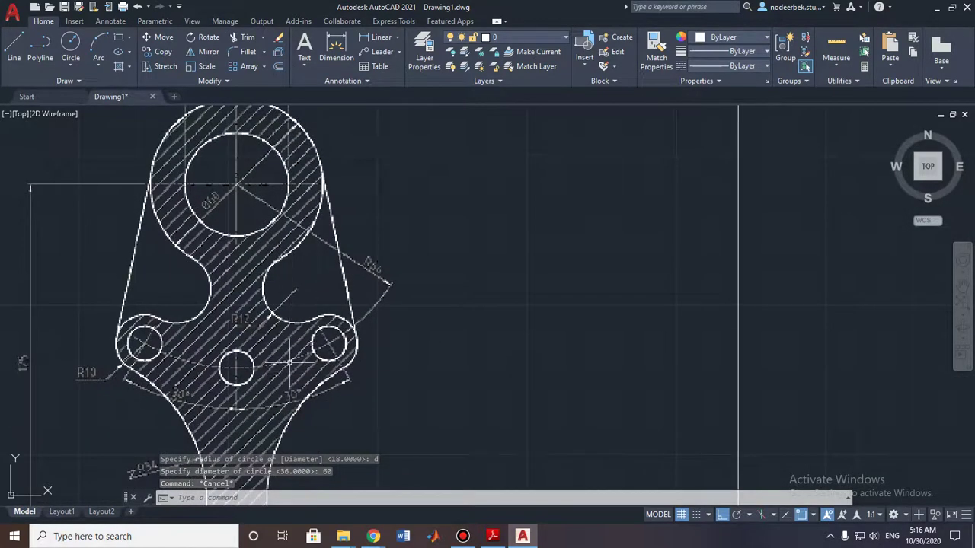
middle_click_drag(303, 411, 315, 274)
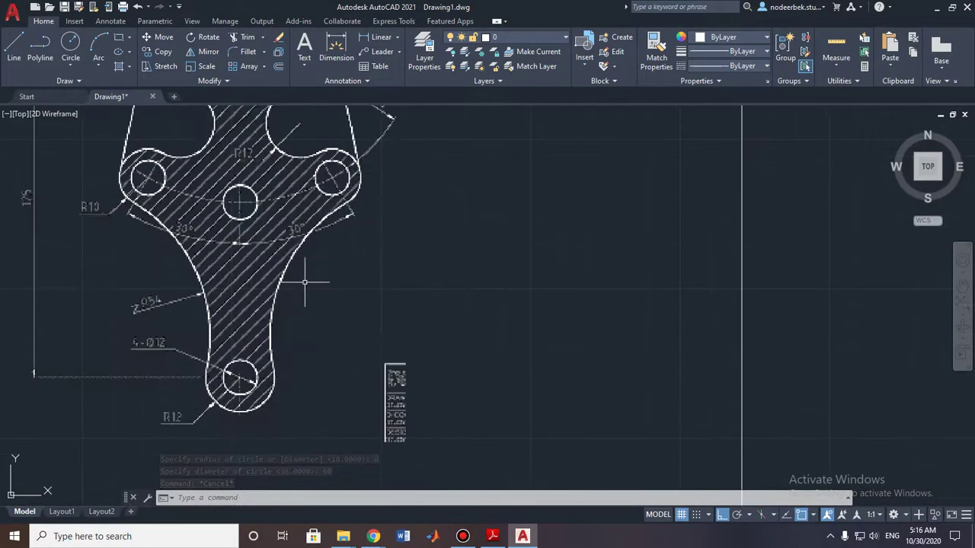
scroll(288, 333, "down", 2)
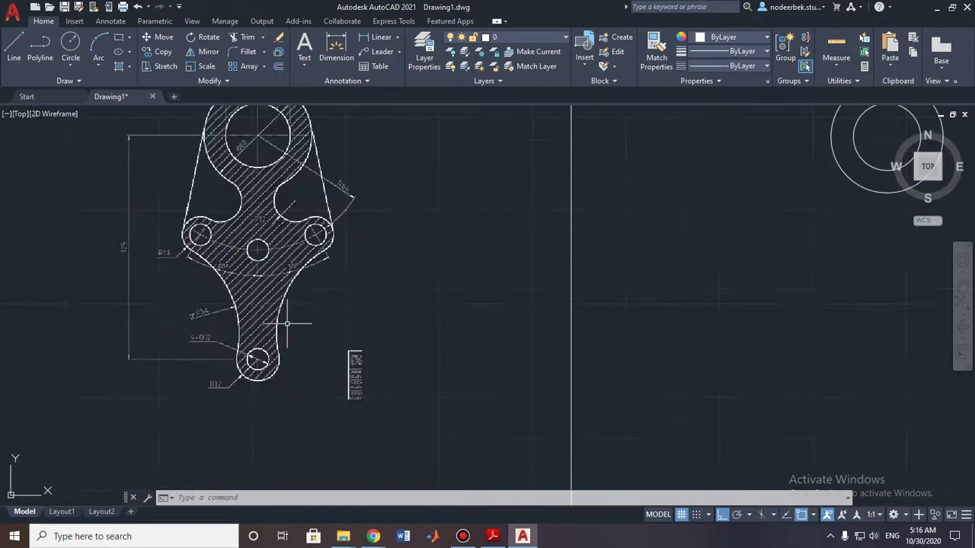
middle_click_drag(288, 332, 292, 371)
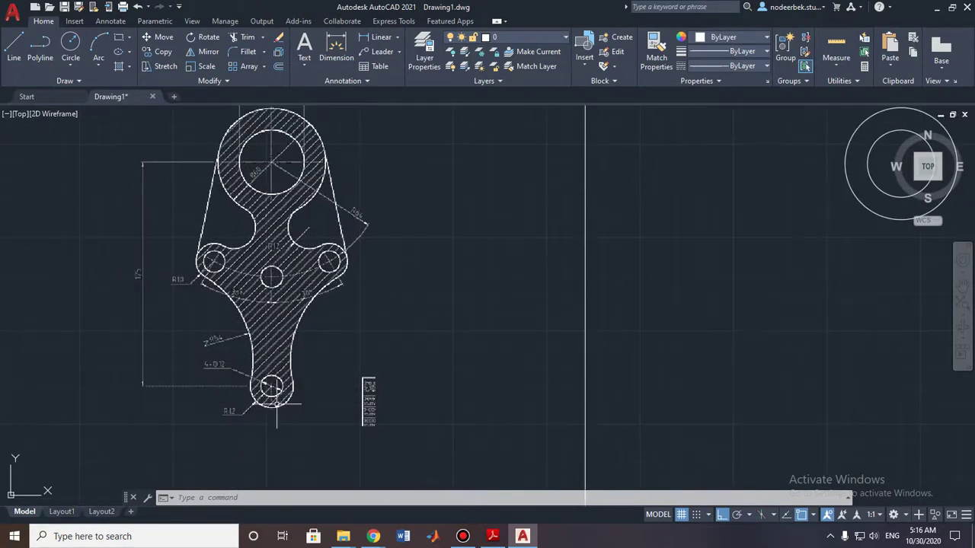
scroll(254, 333, "up", 2)
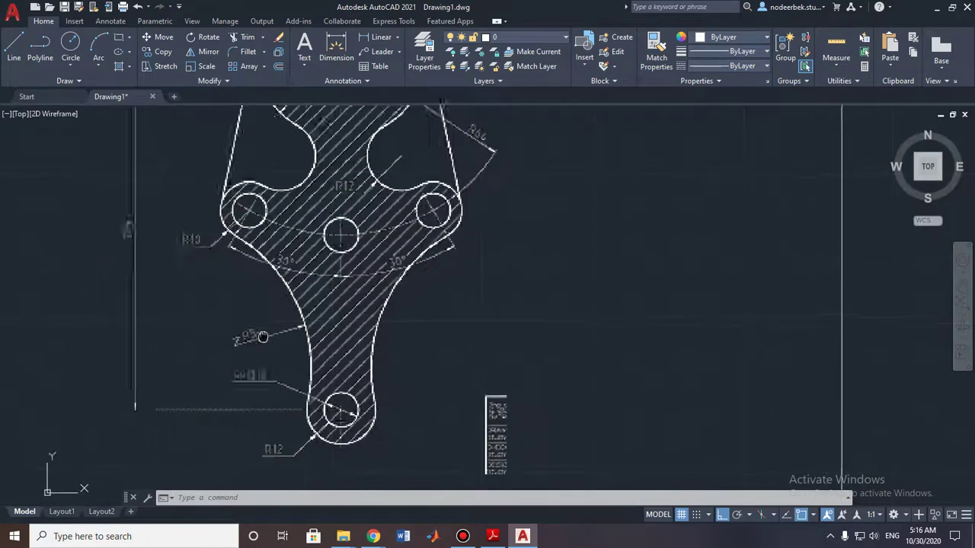
scroll(186, 242, "up", 2)
scroll(175, 245, "down", 2)
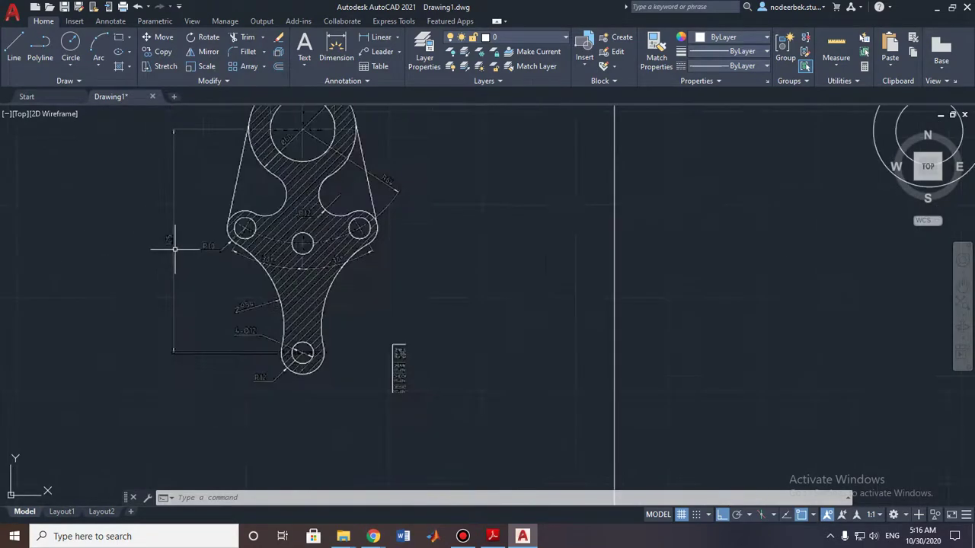
Draw the Ø12 hole circle 125 below the top circles' centre using a temporary track point
left_click(70, 45)
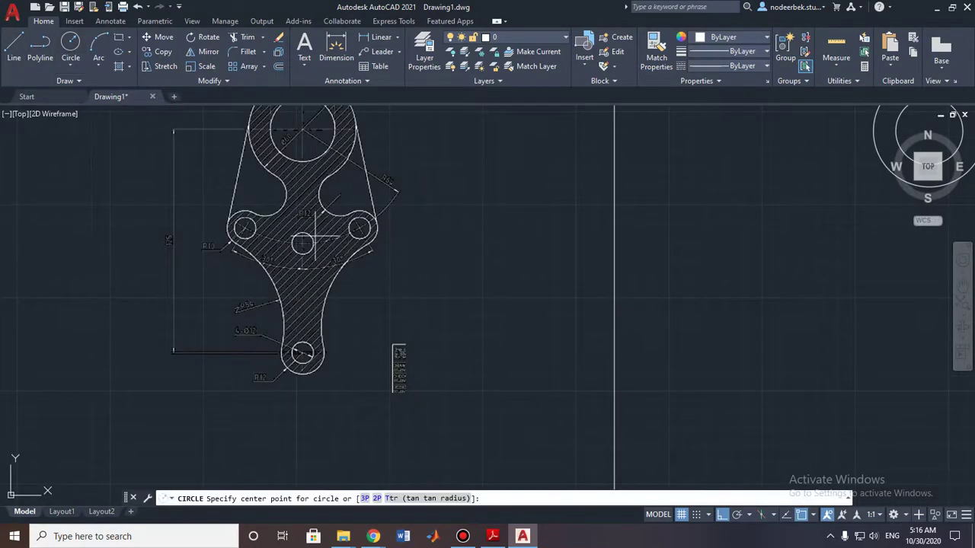
scroll(440, 246, "down", 1)
right_click(474, 203, "shift")
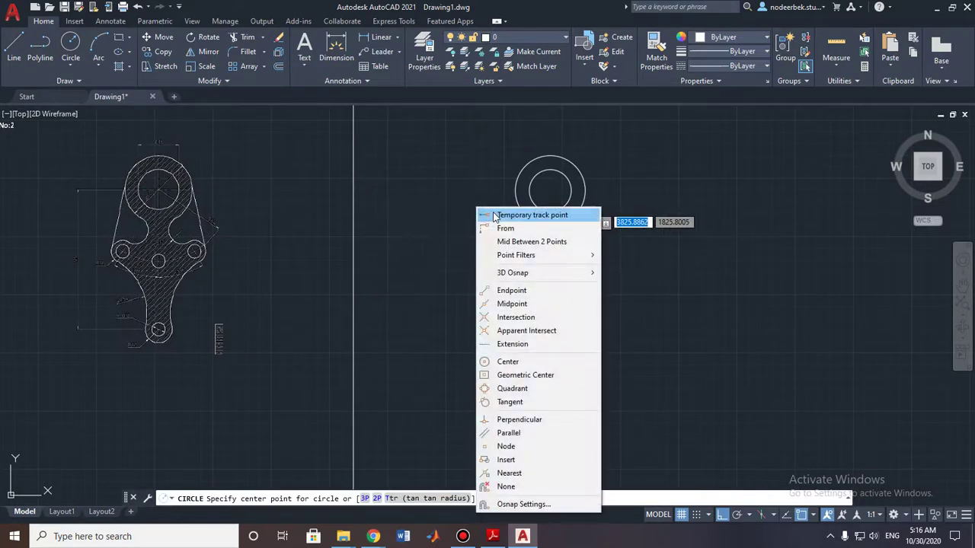
left_click(491, 211)
left_click(550, 190)
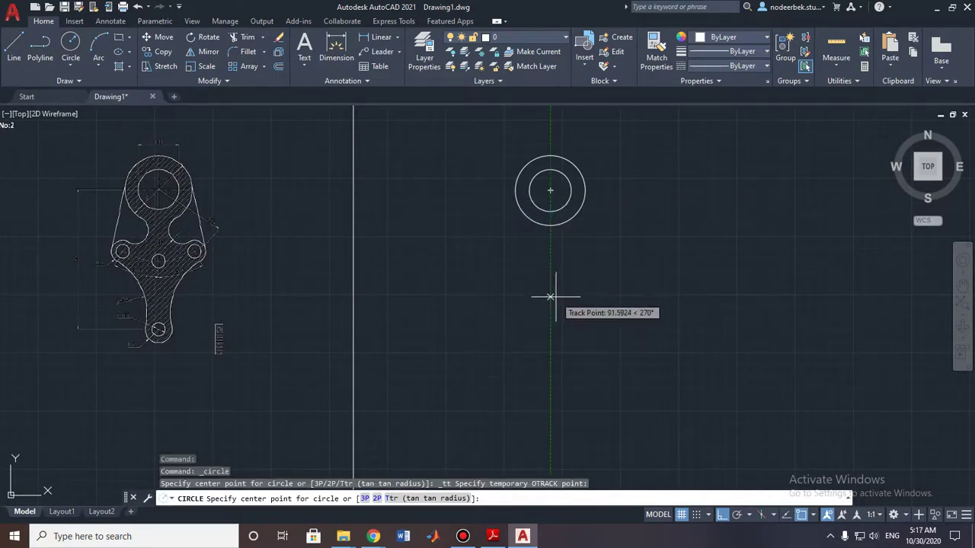
type("125")
key("Return")
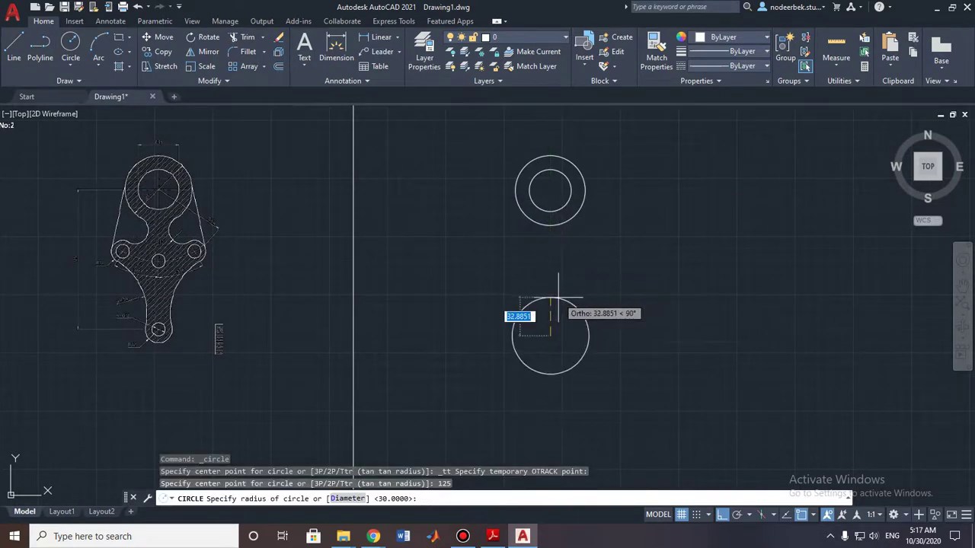
scroll(402, 342, "up", 3)
scroll(283, 337, "up", 3)
scroll(304, 348, "up", 3)
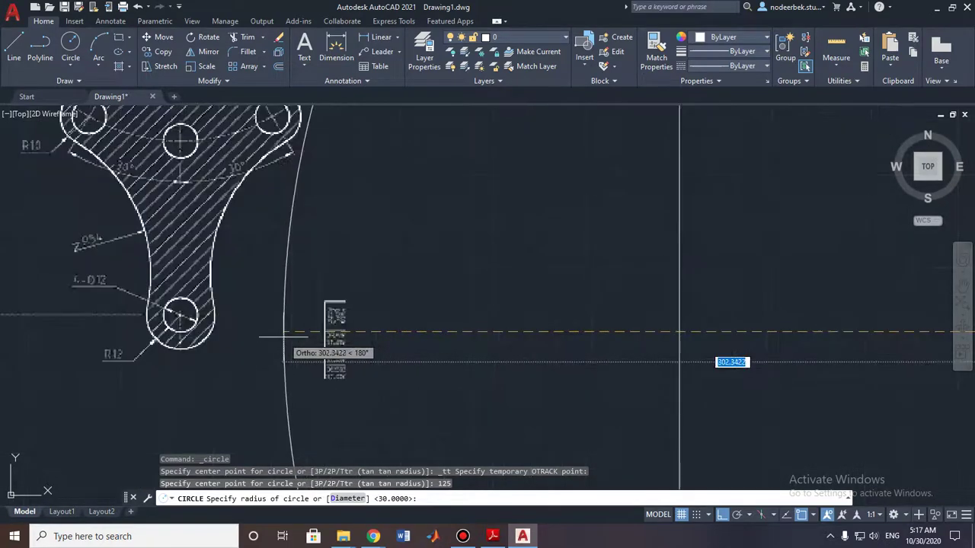
middle_click_drag(312, 348, 294, 338)
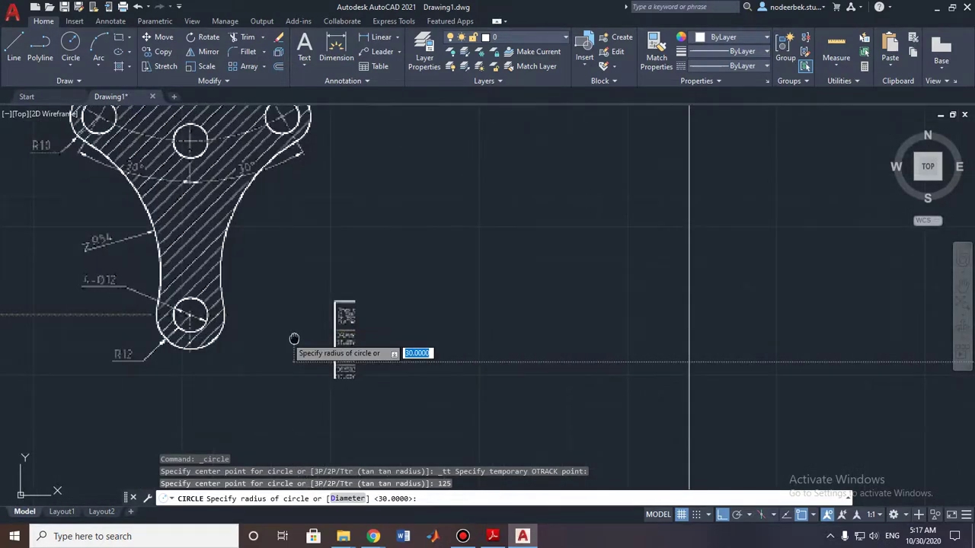
scroll(350, 345, "down", 4)
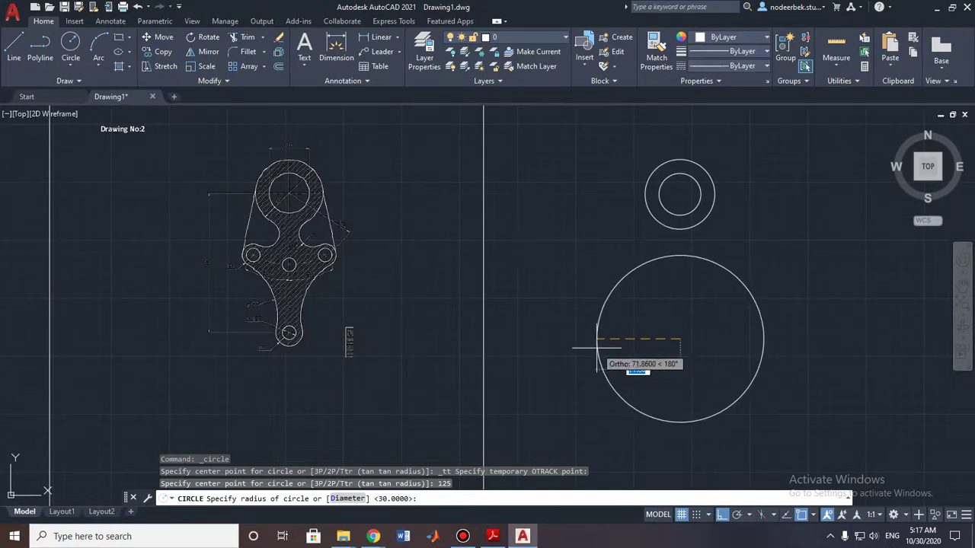
type("7")
key("Return")
key("Return")
Add an R12 circle concentric with the small hole
scroll(681, 337, "up", 3)
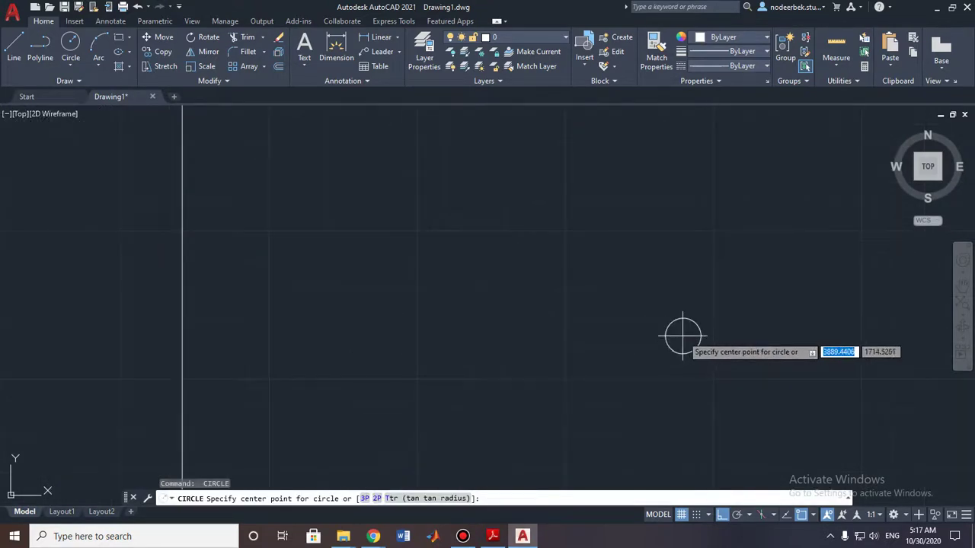
left_click(682, 336)
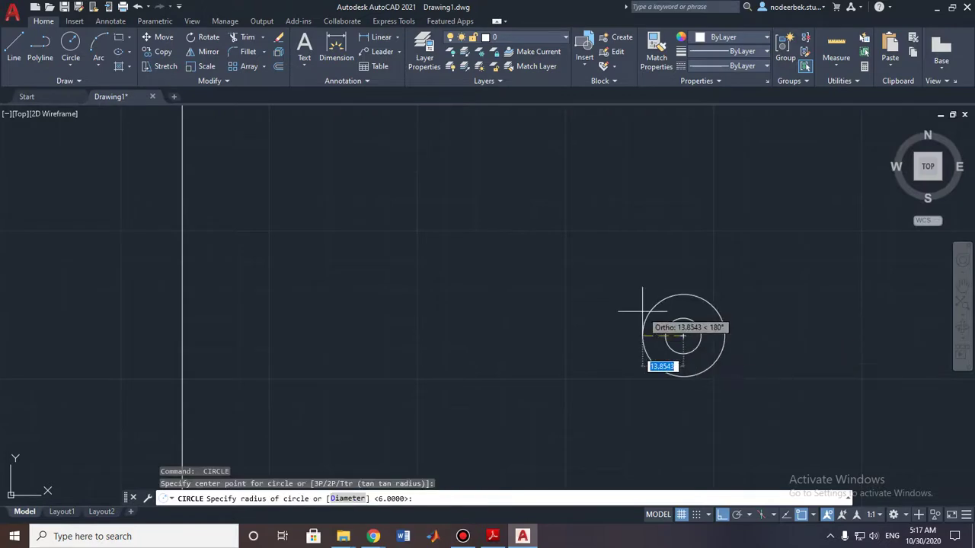
type("12")
key("Return")
scroll(637, 315, "down", 3)
key("Escape")
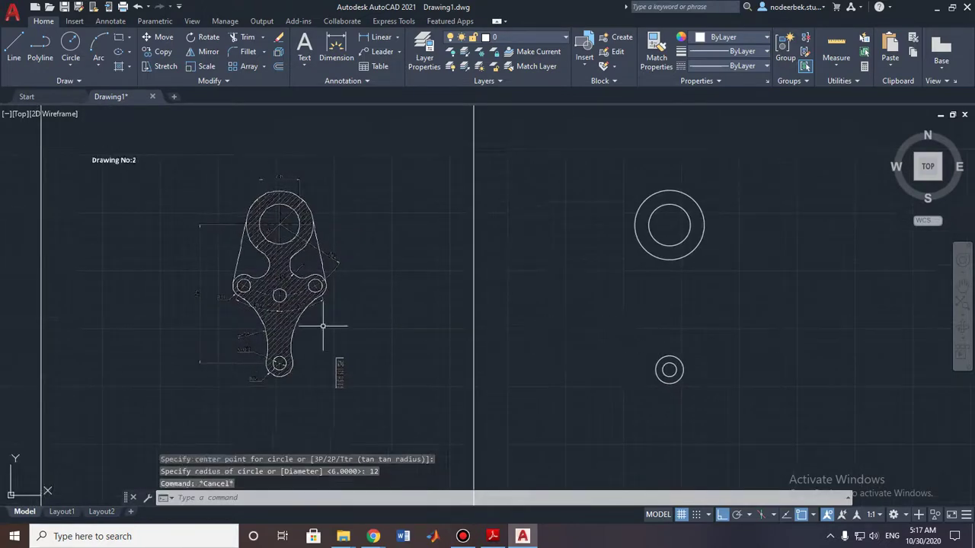
key("Escape")
Check the reference PDF in Reader, then return to the drawing
scroll(262, 307, "up", 3)
middle_click_drag(305, 290, 315, 351)
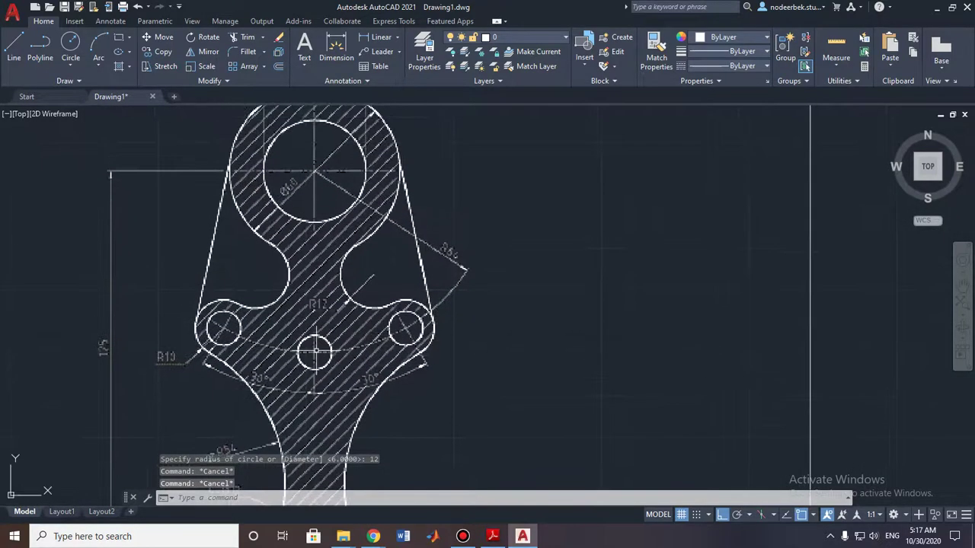
scroll(449, 289, "up", 2)
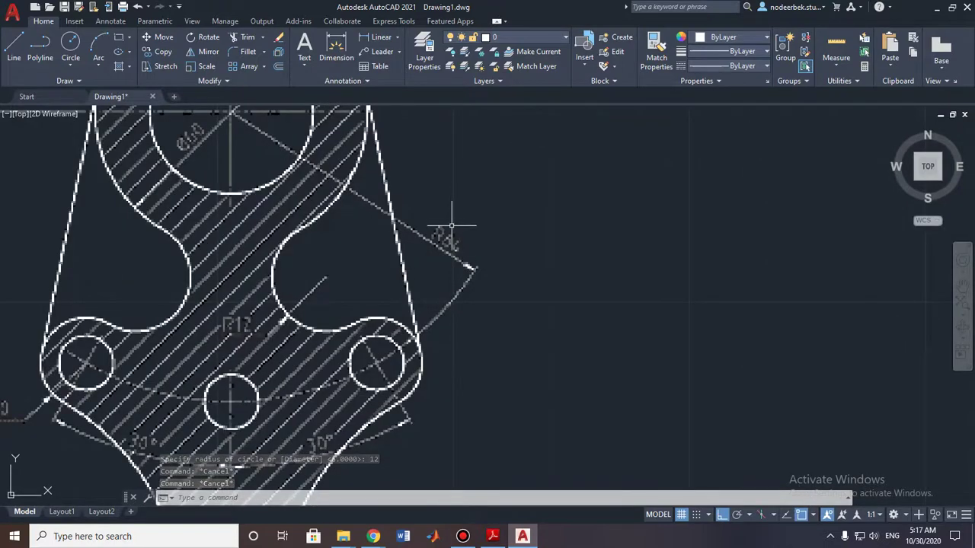
scroll(442, 268, "up", 2)
scroll(440, 269, "down", 2)
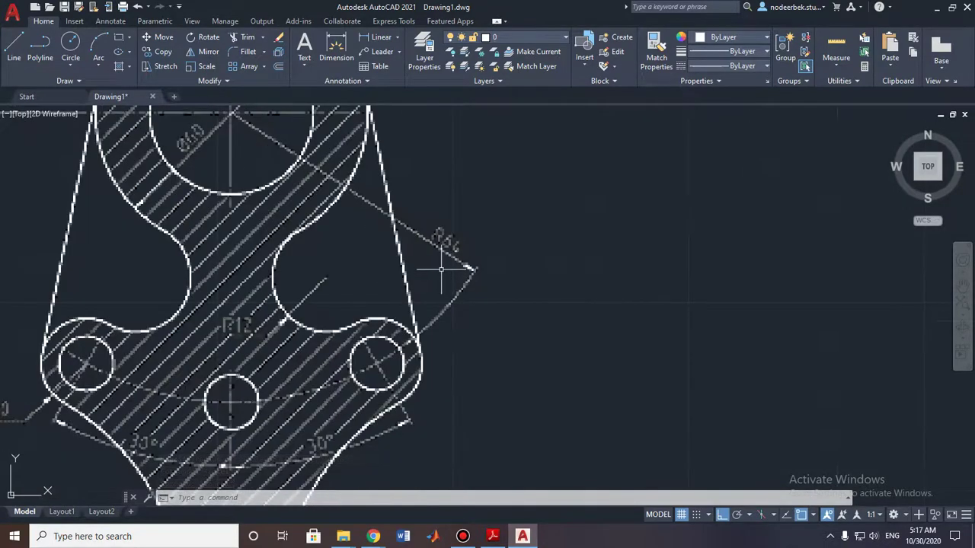
left_click(493, 536)
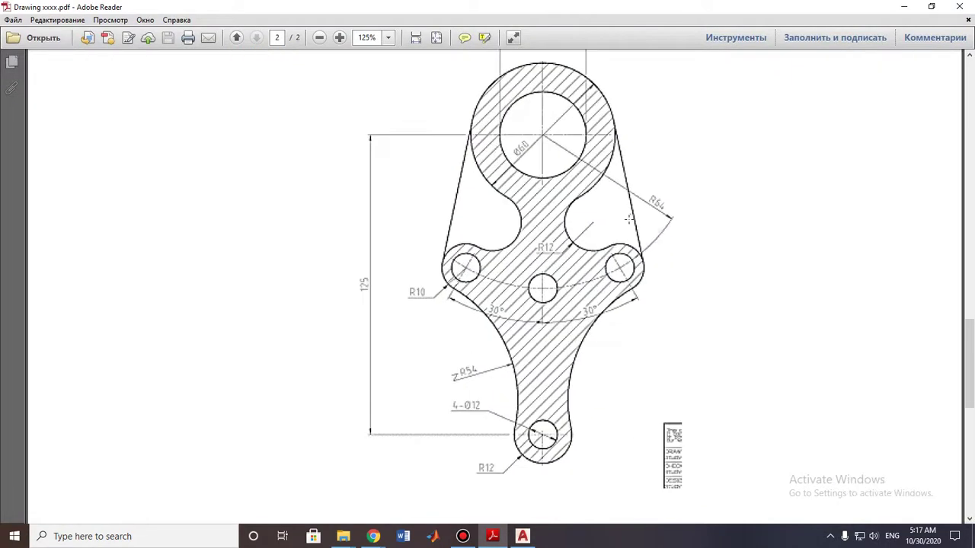
scroll(628, 219, "up", 2, "ctrl")
scroll(719, 179, "down", 2, "ctrl")
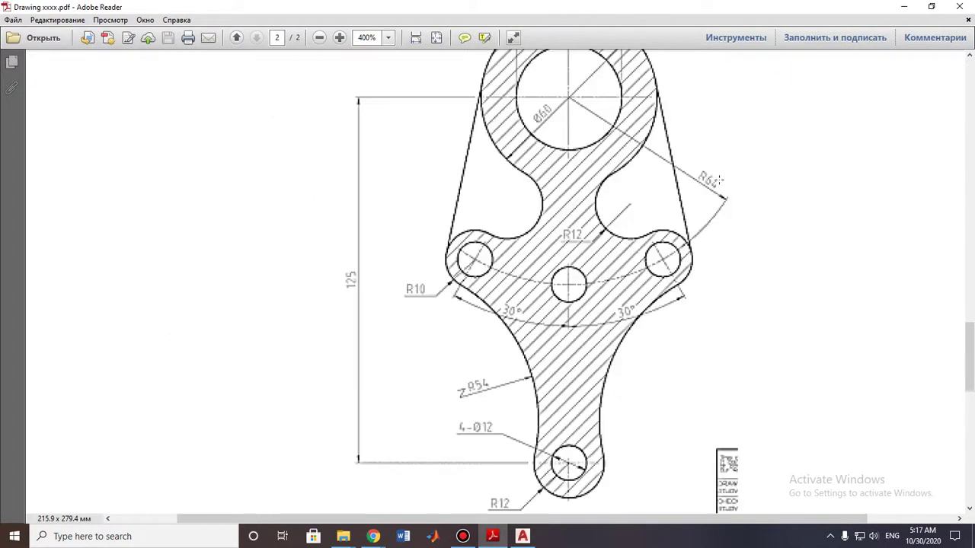
scroll(729, 190, "down", 2, "ctrl")
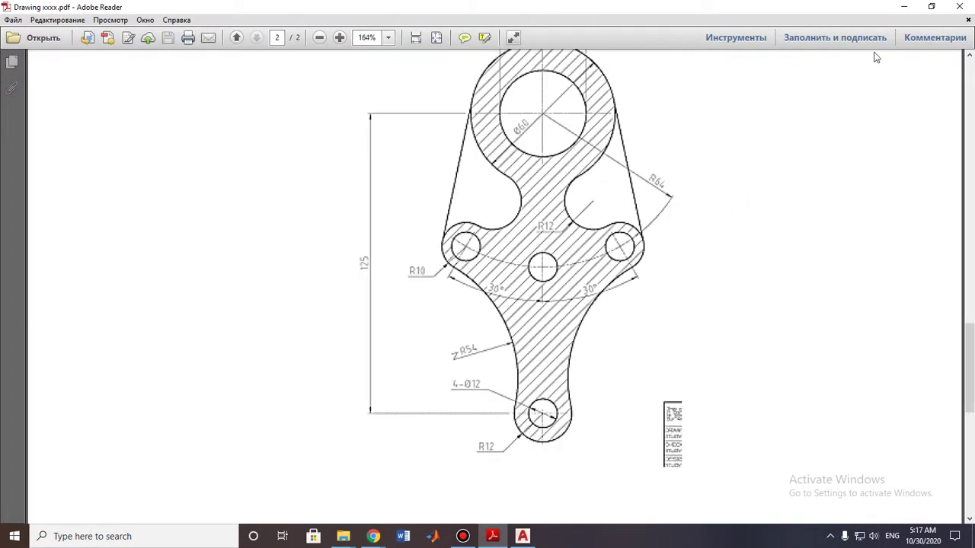
left_click(904, 6)
middle_click_drag(757, 291, 604, 291)
Draw an R64 circle concentric with the top Ø36 and Ø60 circles
scroll(604, 291, "down", 2)
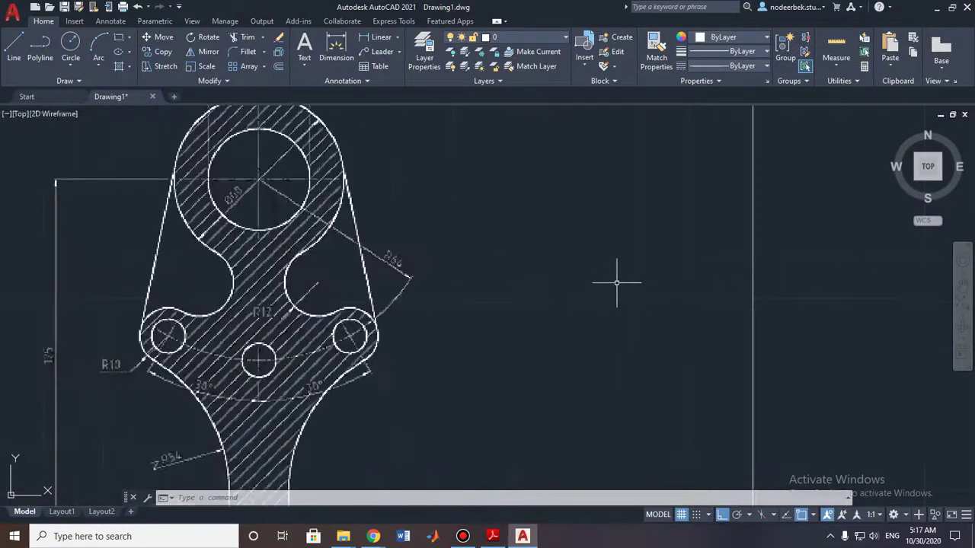
left_click(70, 44)
scroll(446, 236, "down", 2)
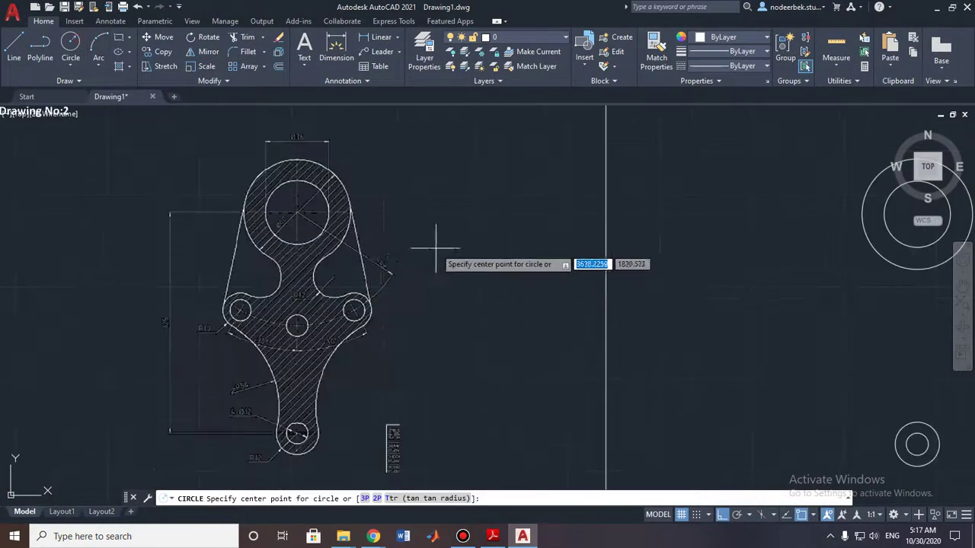
left_click(810, 289)
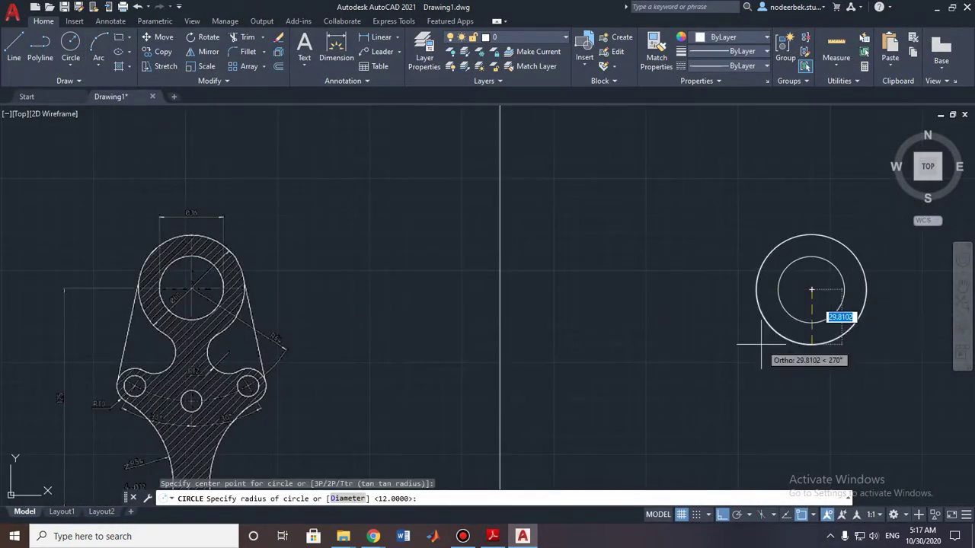
type("64")
key("Return")
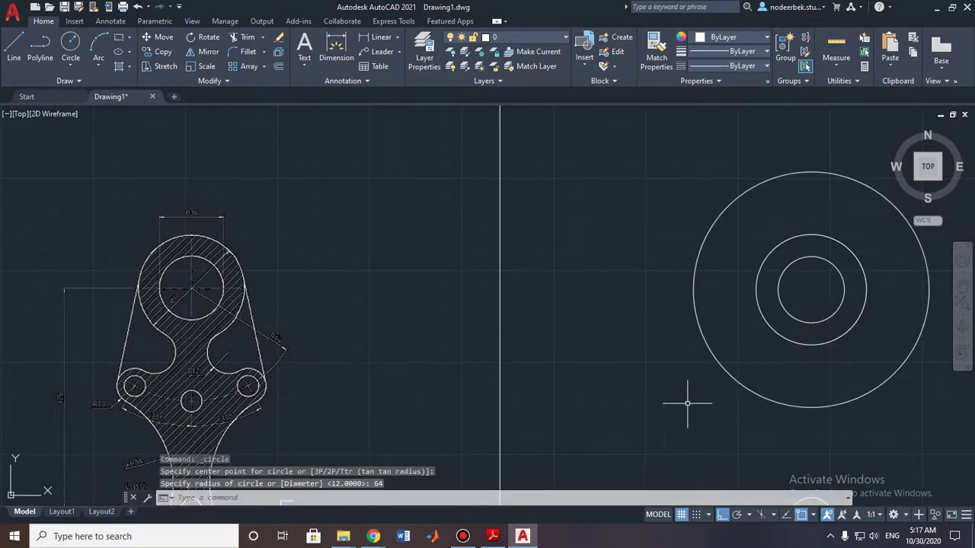
middle_click_drag(687, 404, 604, 308)
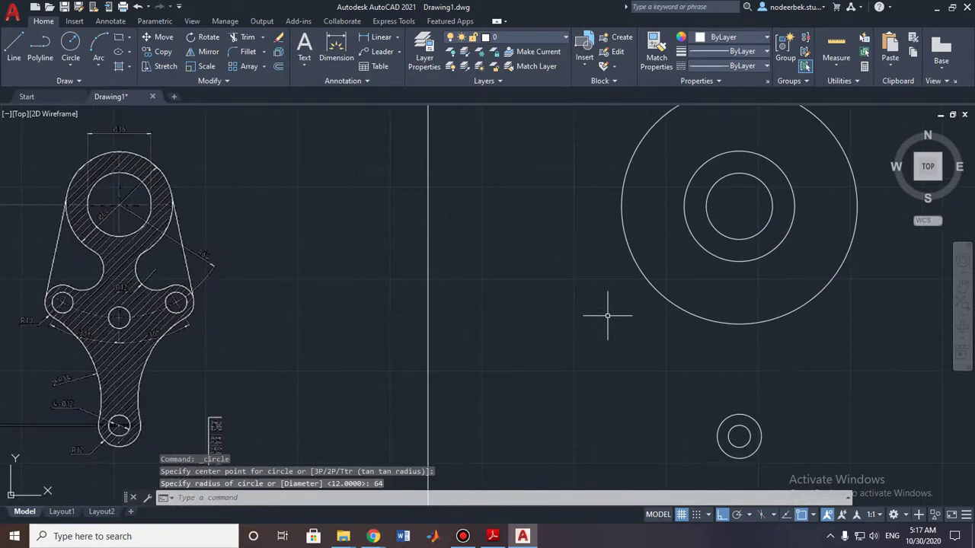
scroll(232, 288, "up", 2)
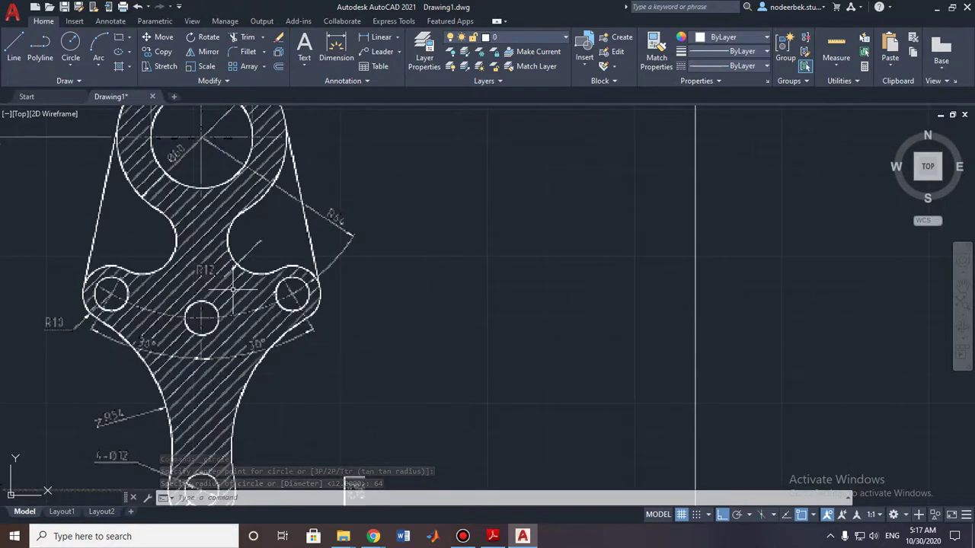
scroll(354, 342, "down", 2)
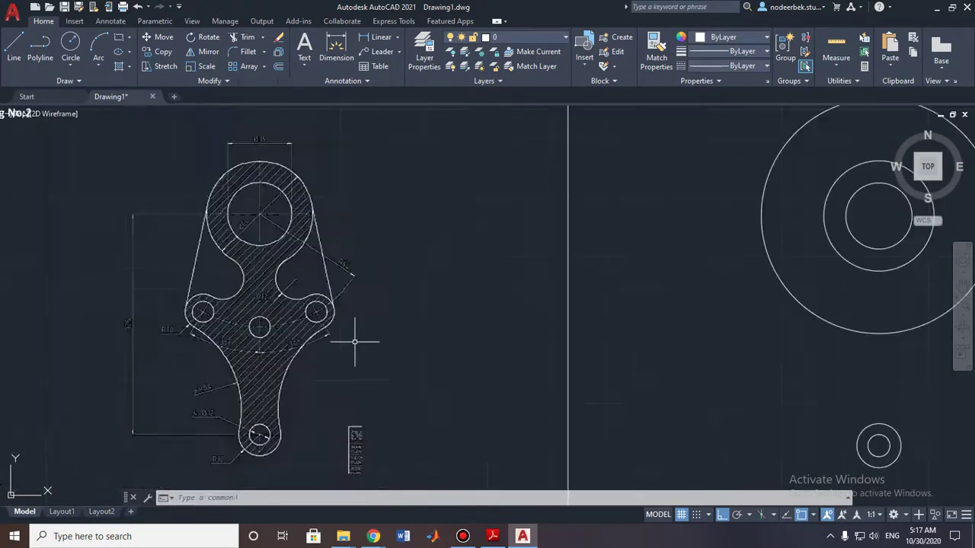
middle_click_drag(479, 339, 282, 334)
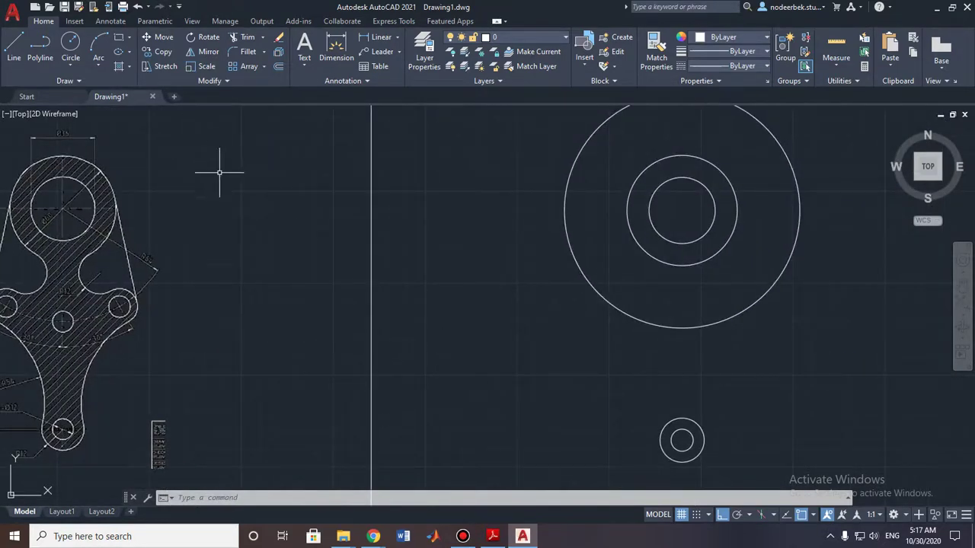
Add a center mark to the large concentric circles
left_click(121, 22)
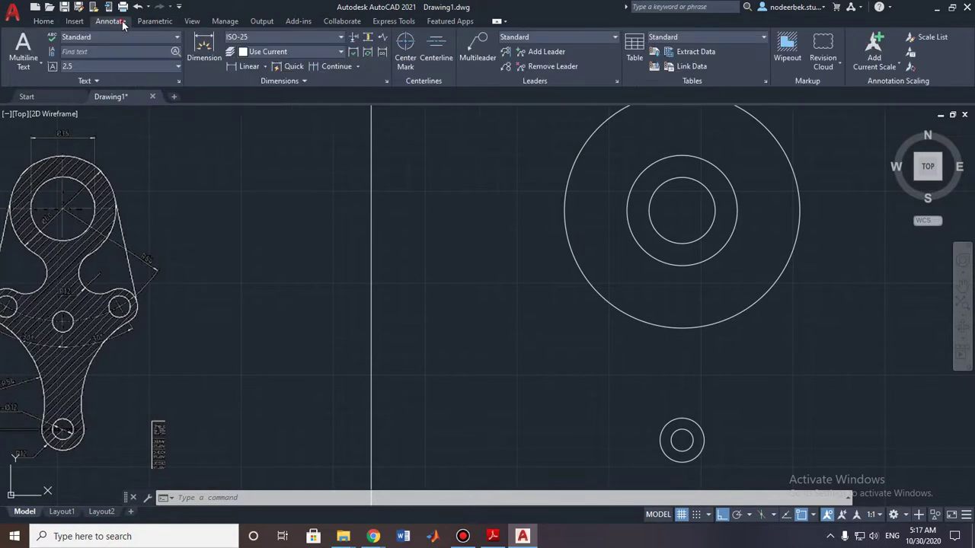
left_click(404, 46)
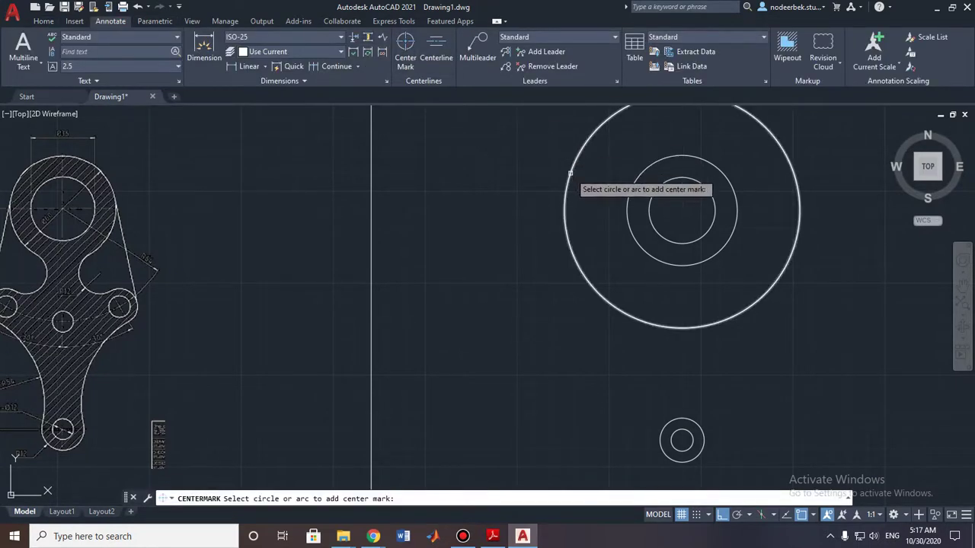
key("Escape")
Draw a 64-long line from the circles' centre at 60° with Ortho off
left_click(44, 20)
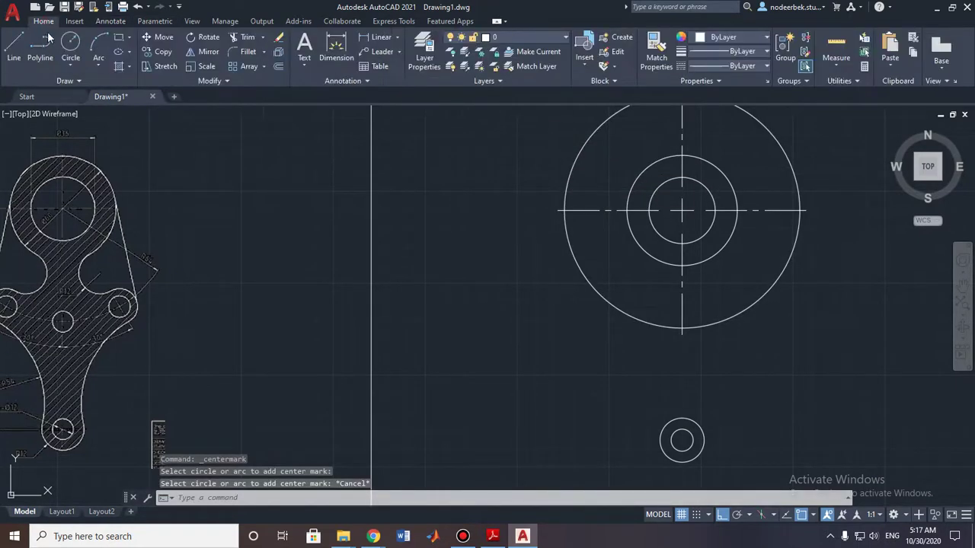
left_click(14, 48)
middle_click_drag(721, 321, 635, 313)
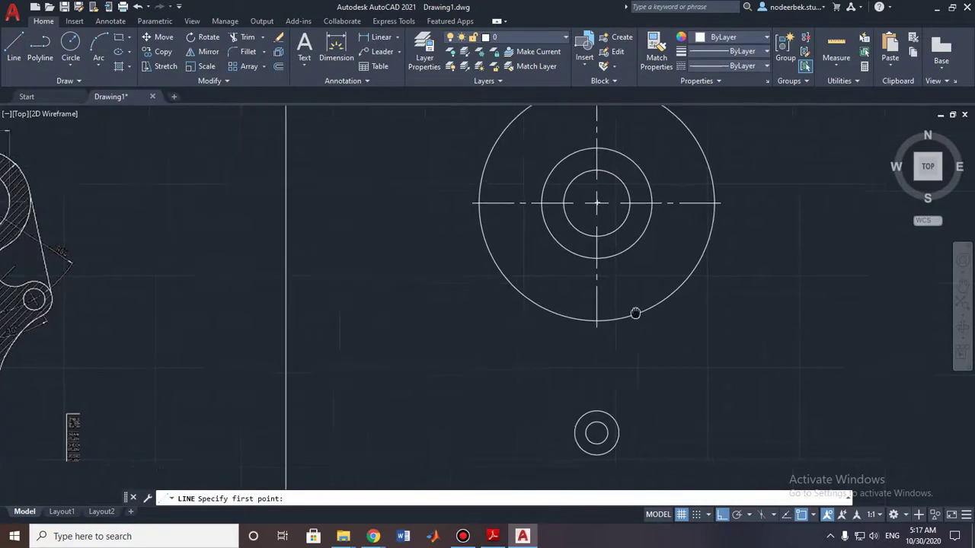
left_click(596, 202)
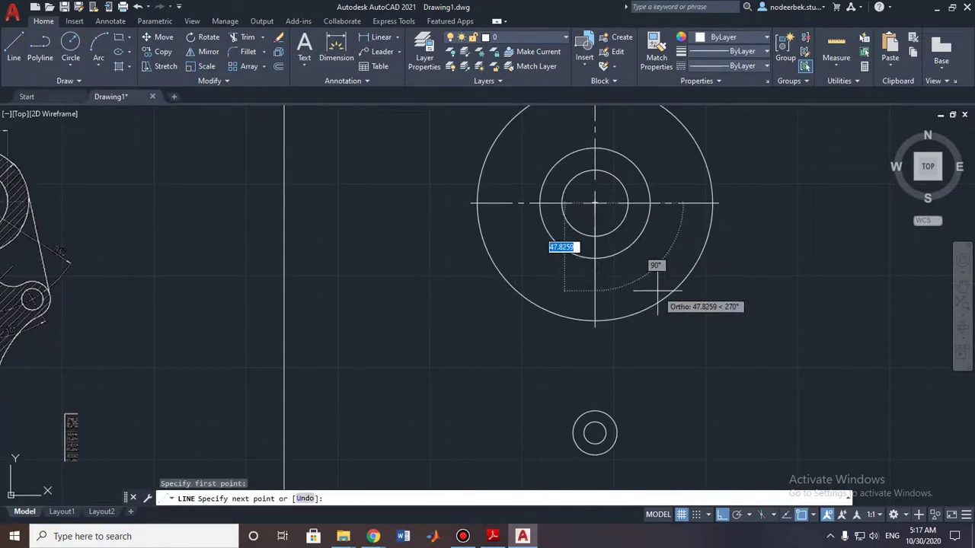
key("F8")
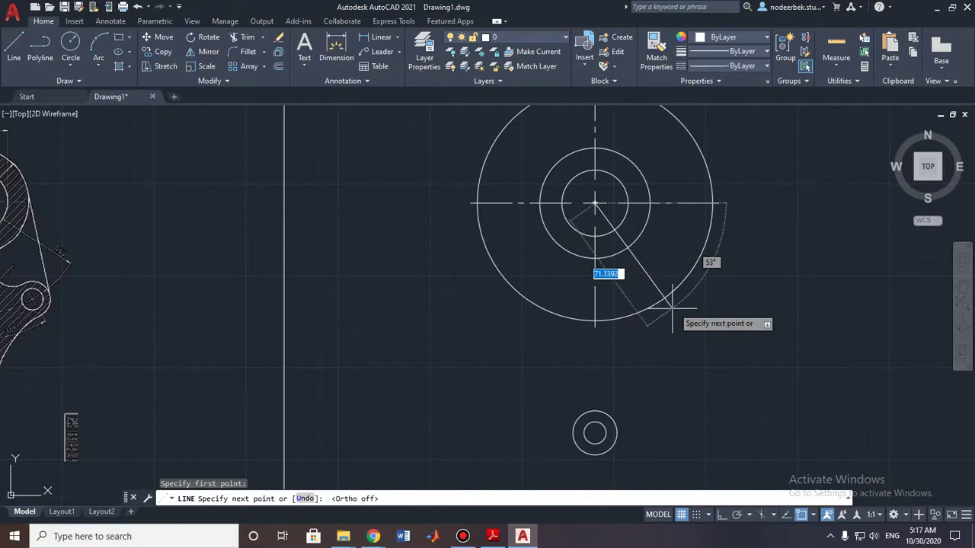
key("Tab")
type("60")
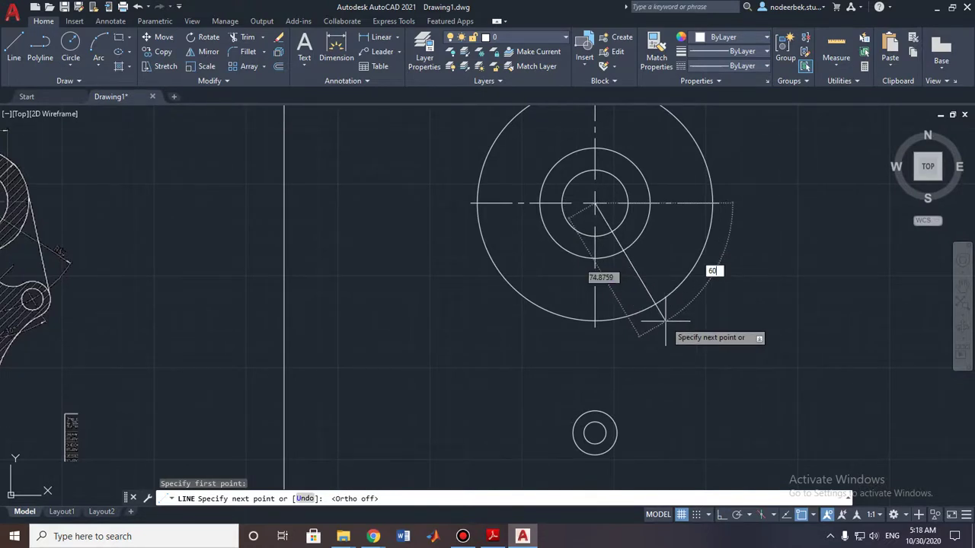
key("Tab")
type("4")
key("Return")
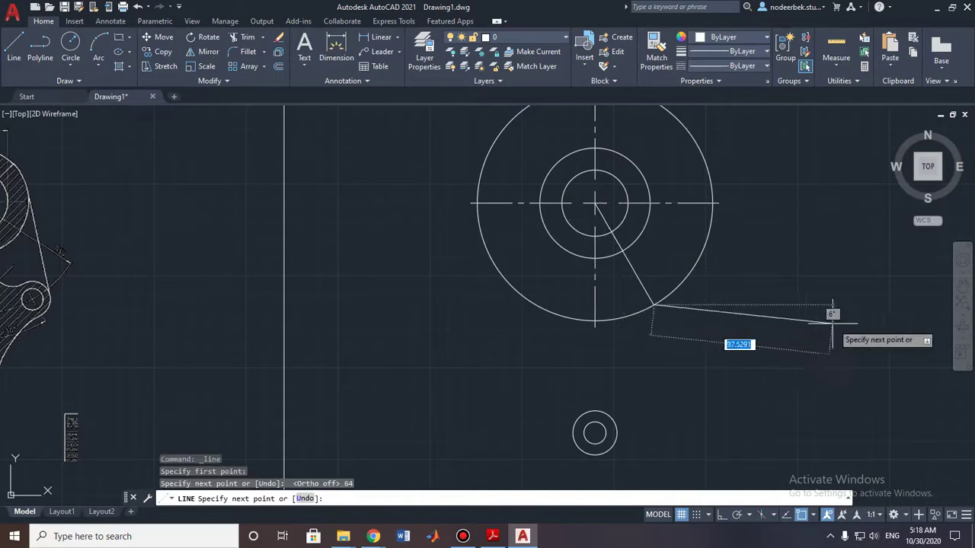
key("Escape")
mouse_move(631, 322)
middle_mouse_down()
mouse_move(701, 302)
mouse_move(713, 284)
middle_mouse_up()
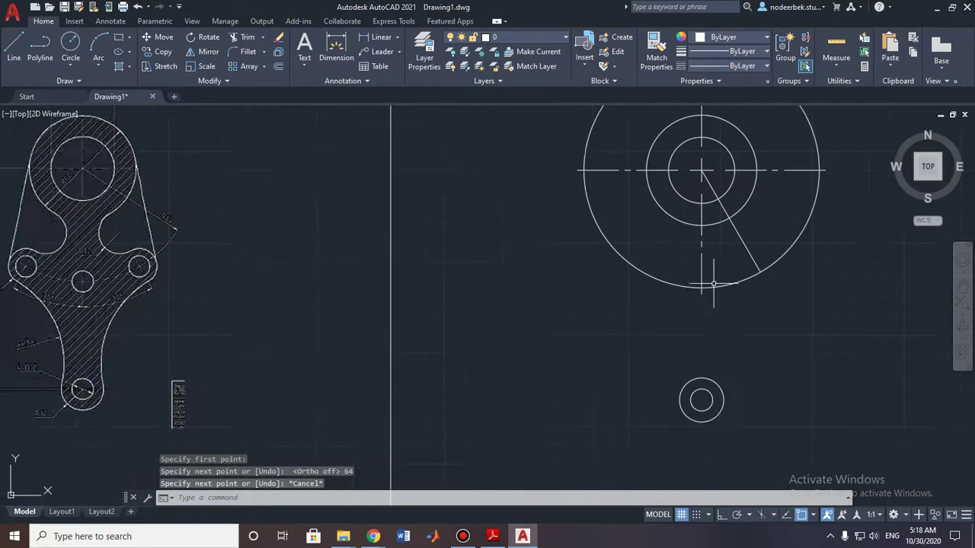
Adjust the diagonal line's outer endpoint and give the line the CENTER2 linetype
left_click(736, 238)
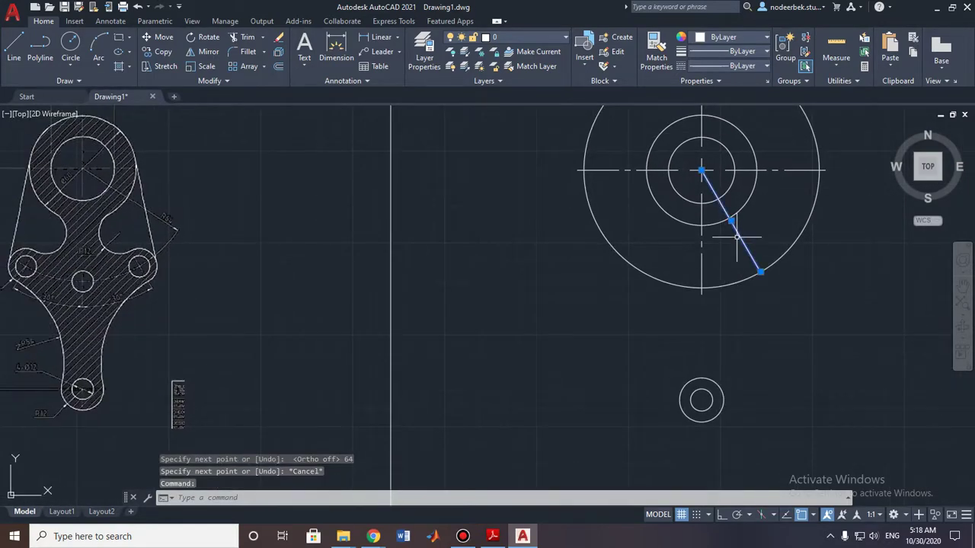
left_click(760, 272)
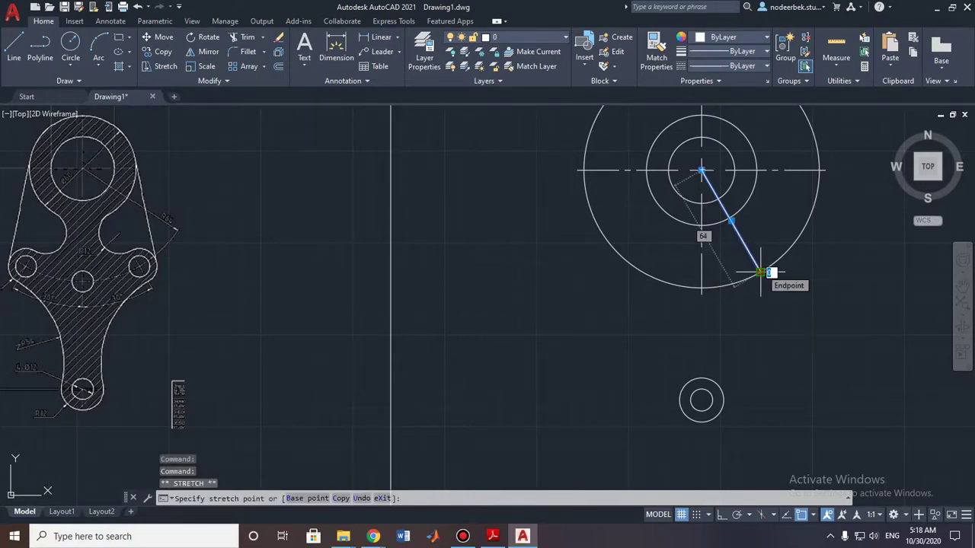
type("6")
key("Escape")
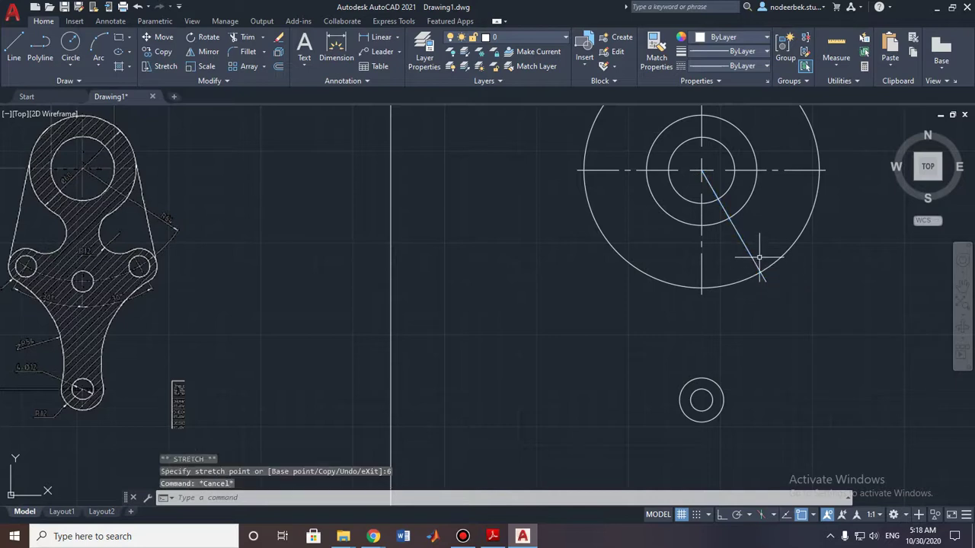
left_click(745, 237)
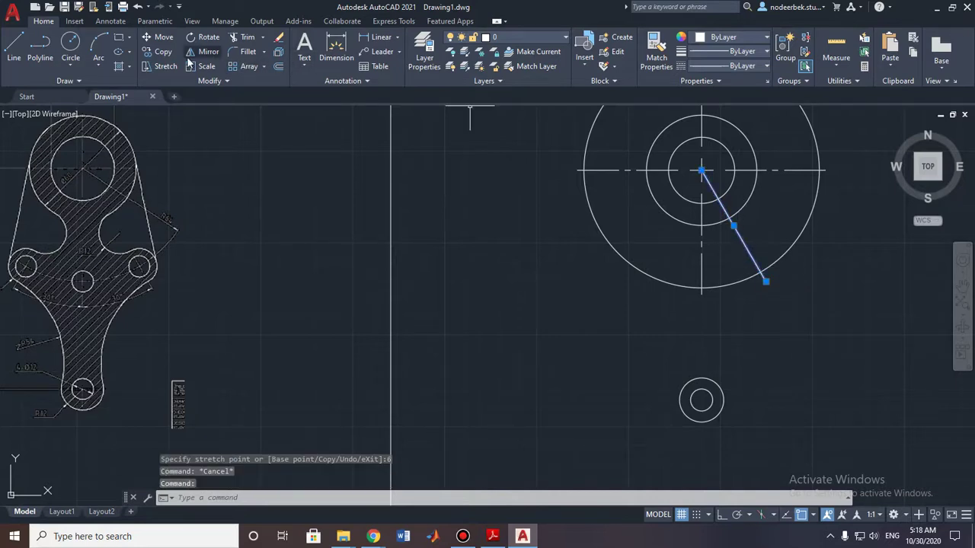
left_click(736, 67)
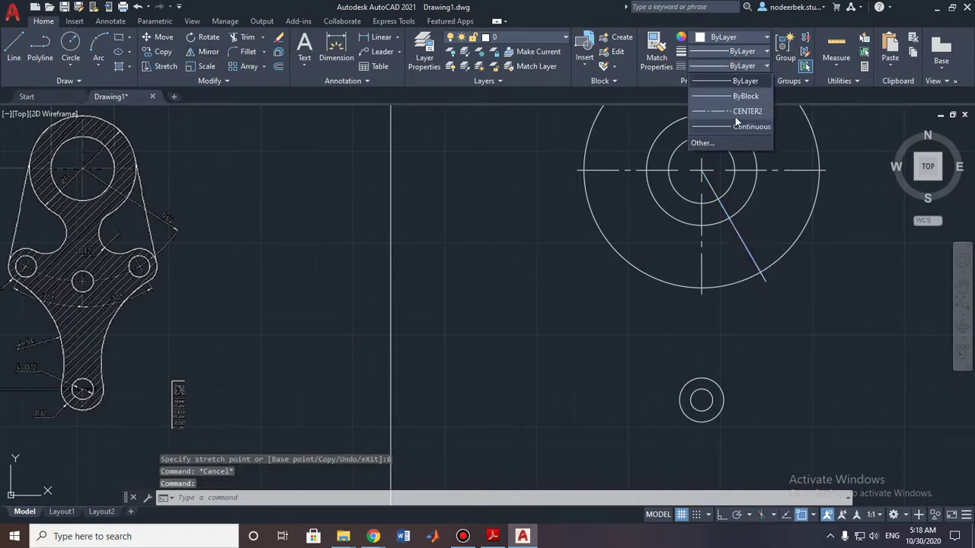
left_click(735, 116)
Mirror the dashed line about the vertical axis through the circles' centre, keeping the original
left_click(195, 53)
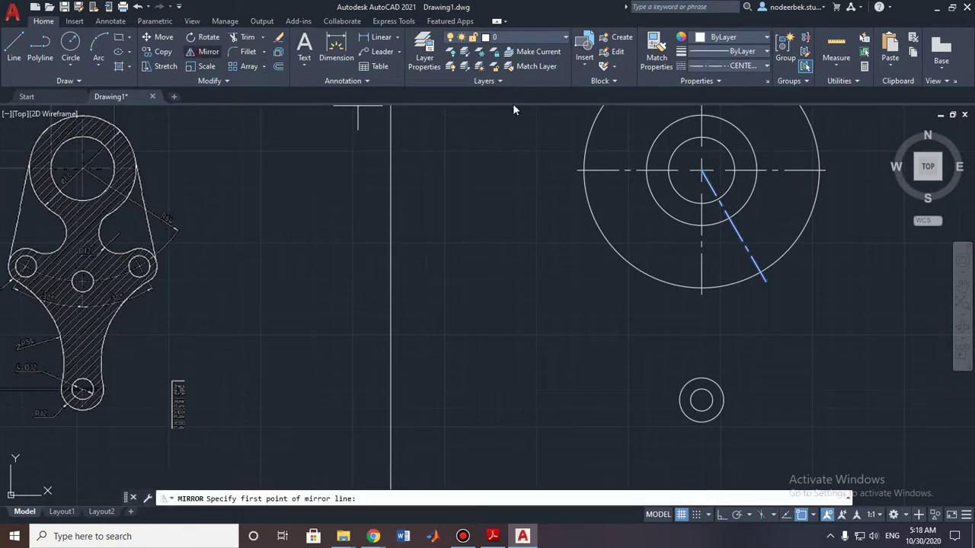
left_click(701, 170)
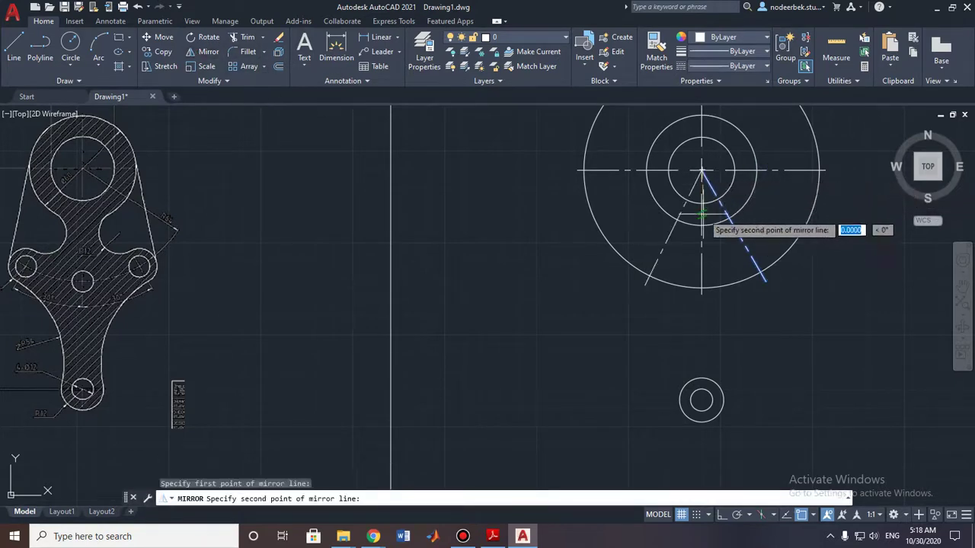
left_click(701, 288)
key("Return")
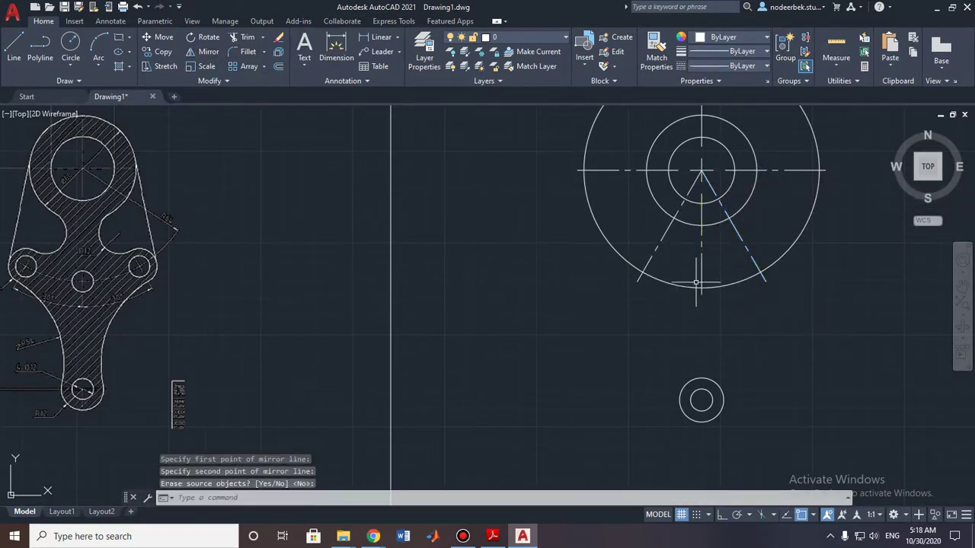
middle_click_drag(695, 282, 718, 270)
Draw an R6 hole and a concentric R10 ring at the right dashed line's end
left_click(70, 46)
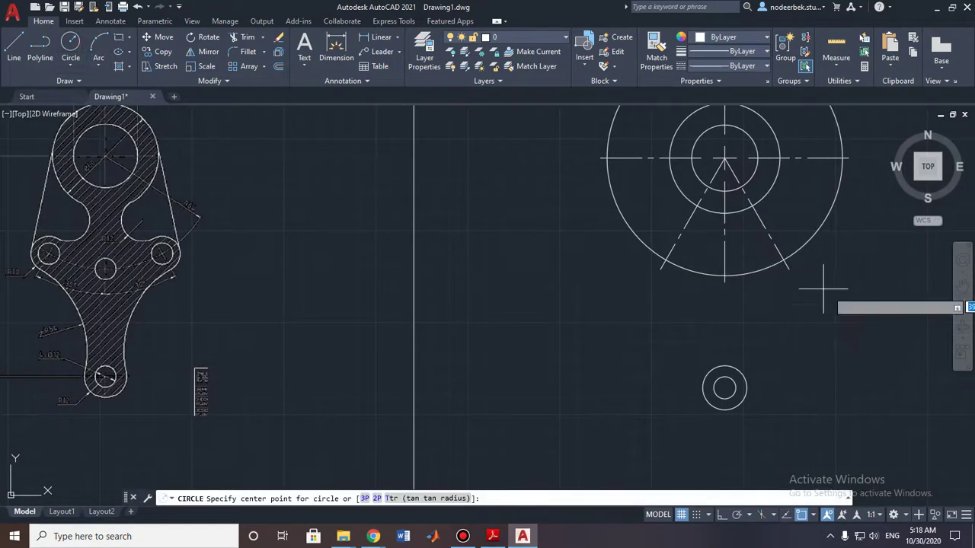
middle_click_drag(823, 289, 759, 292)
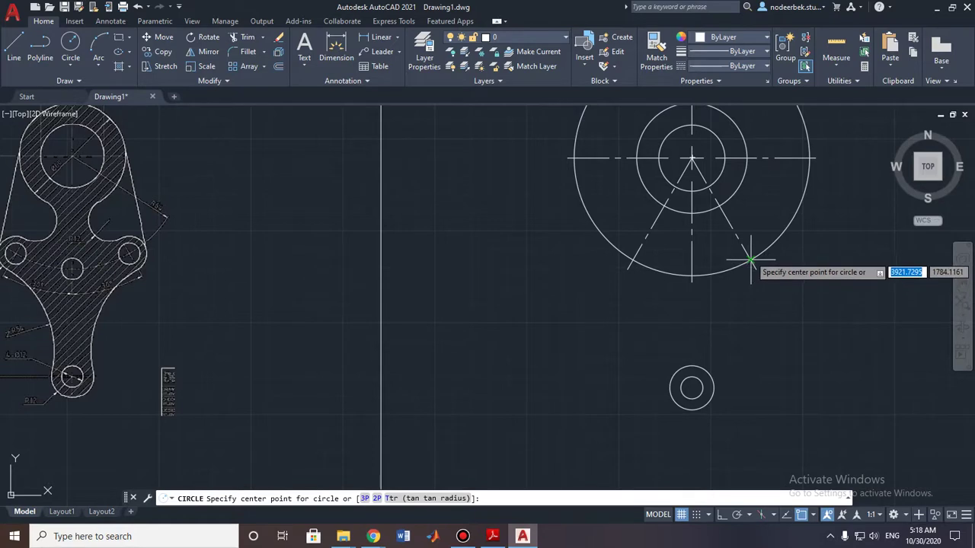
left_click(753, 260)
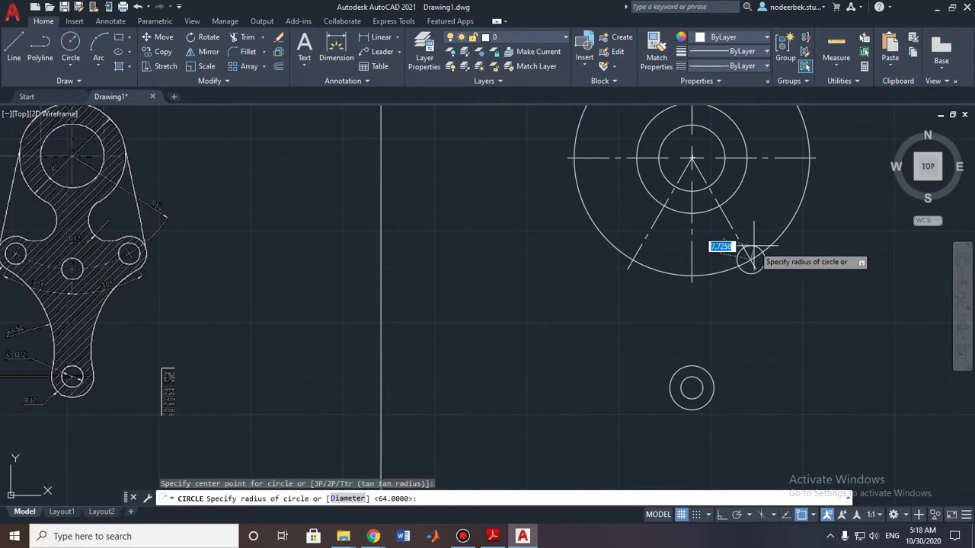
type("6")
key("Return")
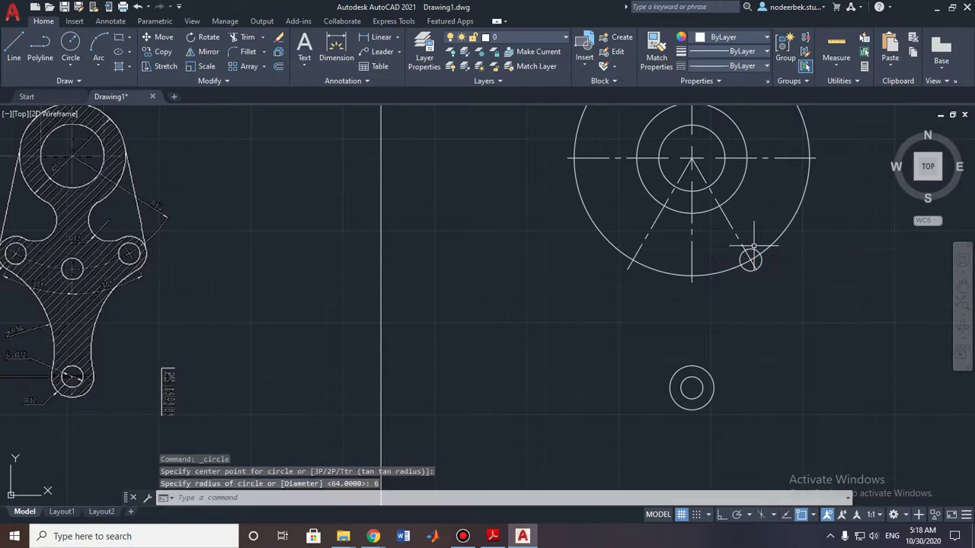
scroll(222, 282, "up", 2)
middle_click_drag(222, 281, 441, 287)
scroll(381, 278, "down", 3)
scroll(544, 272, "up", 3)
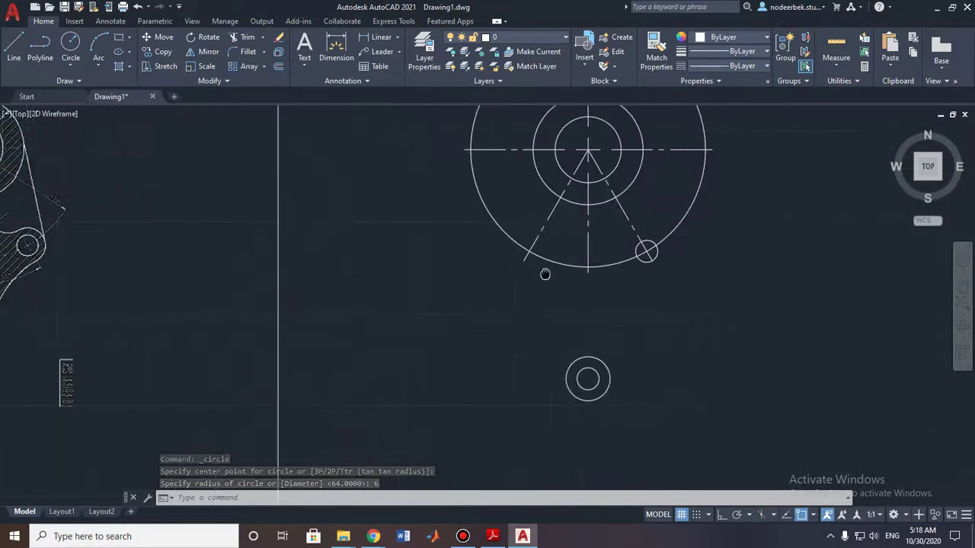
scroll(616, 264, "up", 2)
key("Return")
left_click(518, 238)
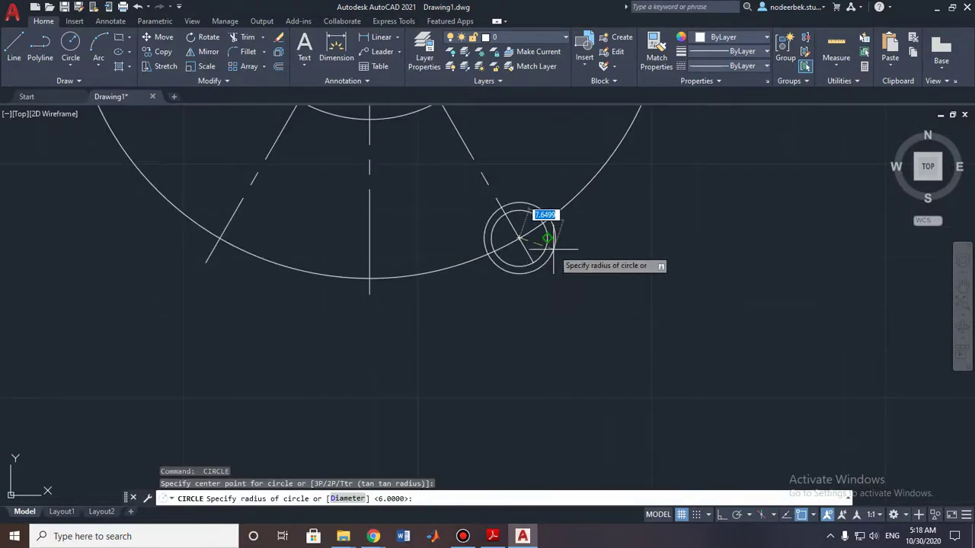
type("0")
key("Return")
Add an R6 circle at the outer circle's bottom and an R6/R10 pair at the left line's end
scroll(533, 259, "down", 2)
middle_click_drag(433, 261, 463, 304)
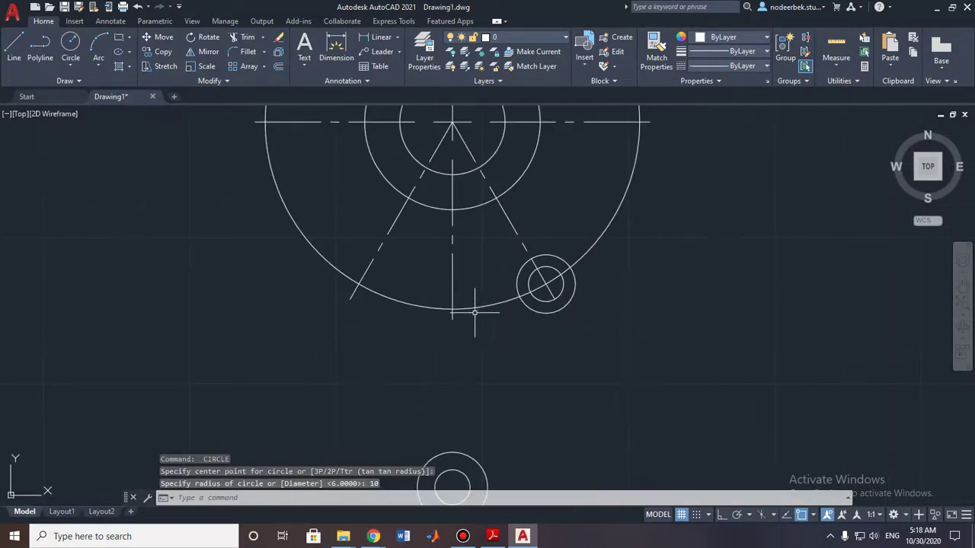
scroll(444, 314, "down", 2)
key("Return")
left_click(509, 302)
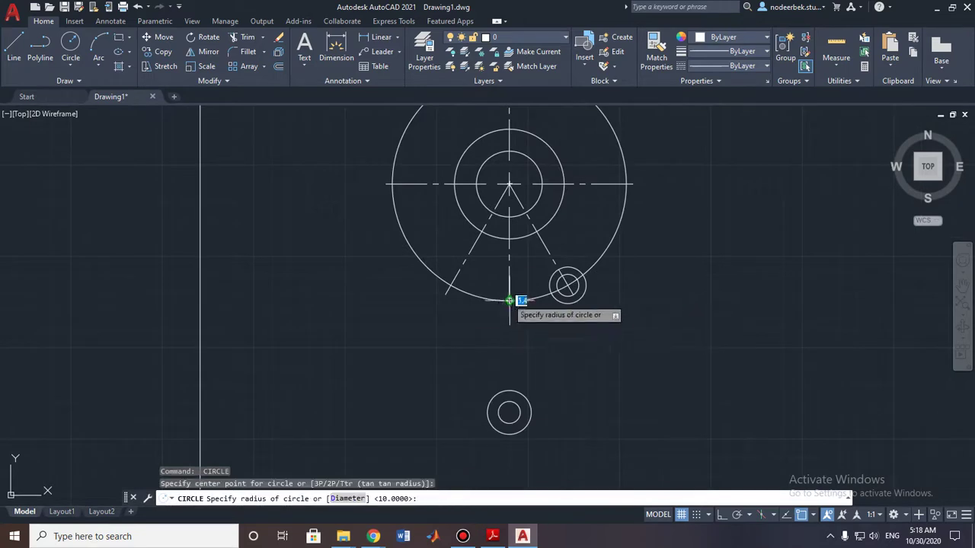
type("6")
key("Return")
key("Return")
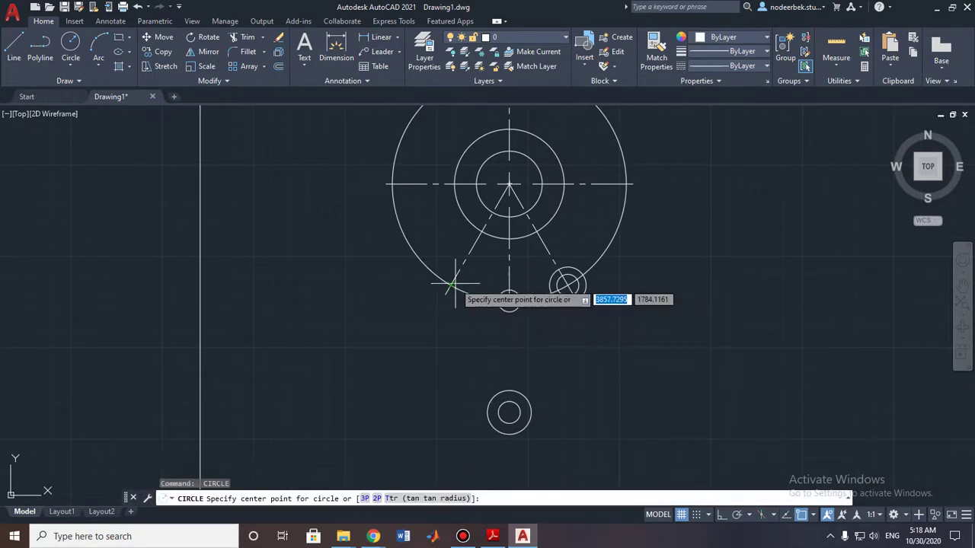
left_click(451, 286)
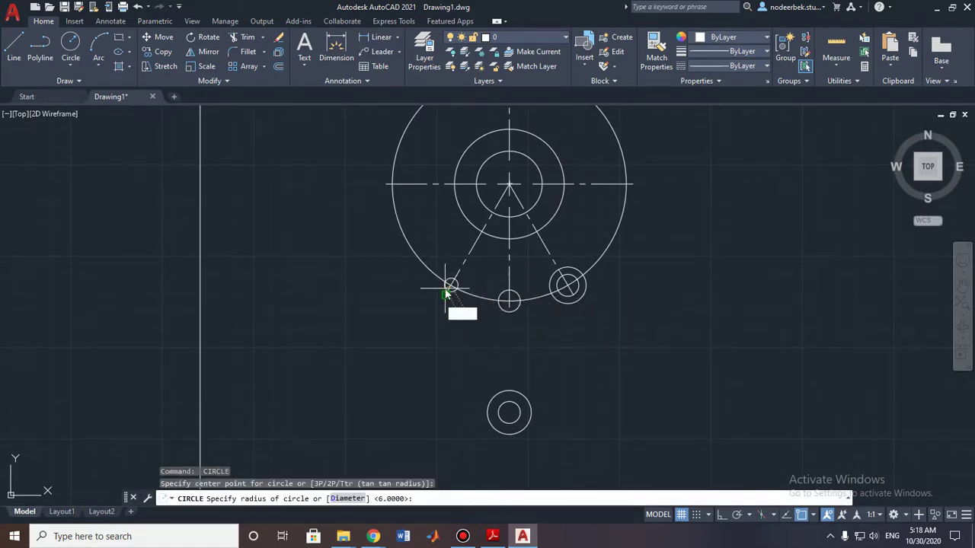
key("Return")
key("Return")
left_click(451, 286)
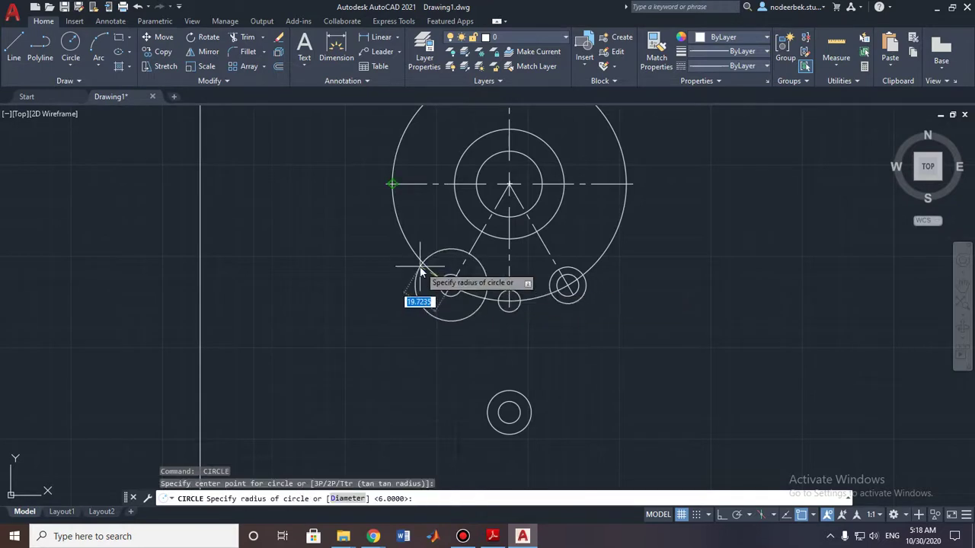
type("10")
key("Return")
scroll(444, 278, "down", 2)
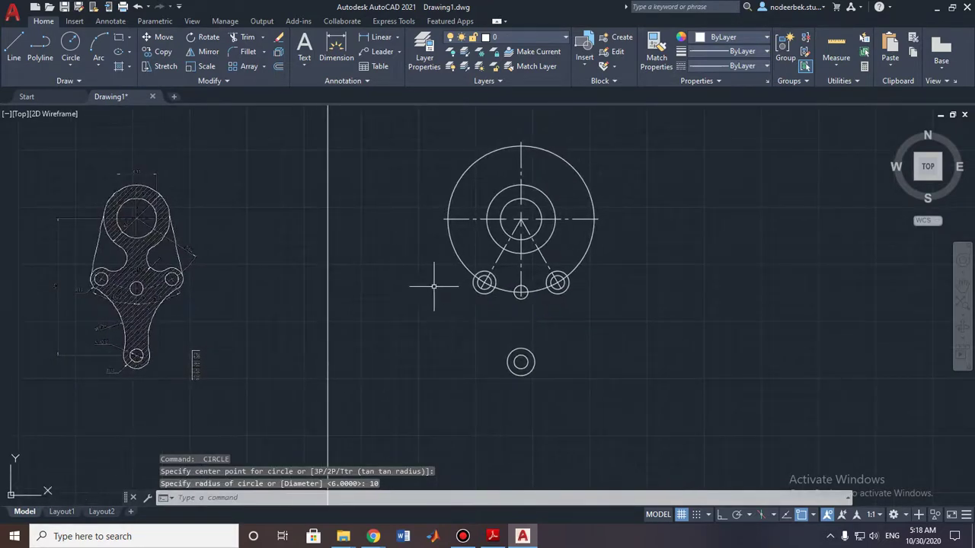
scroll(428, 289, "up", 2)
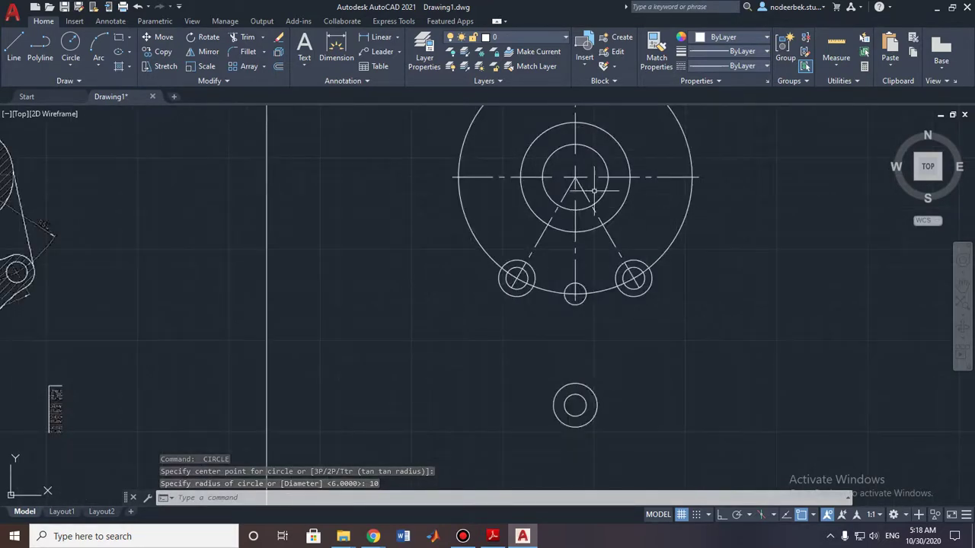
Change the circle through the small holes to the CENTER dashed linetype
left_click(480, 244)
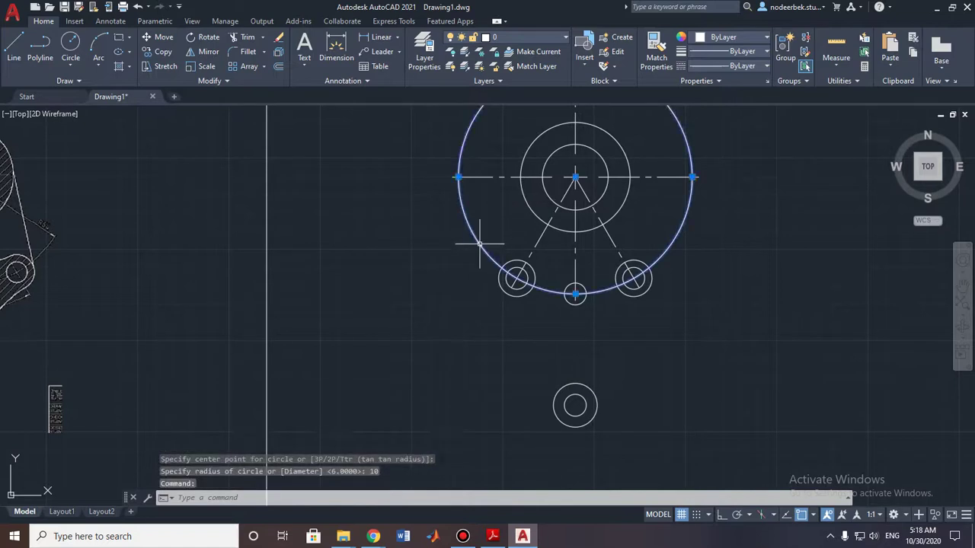
left_click(736, 69)
left_click(739, 113)
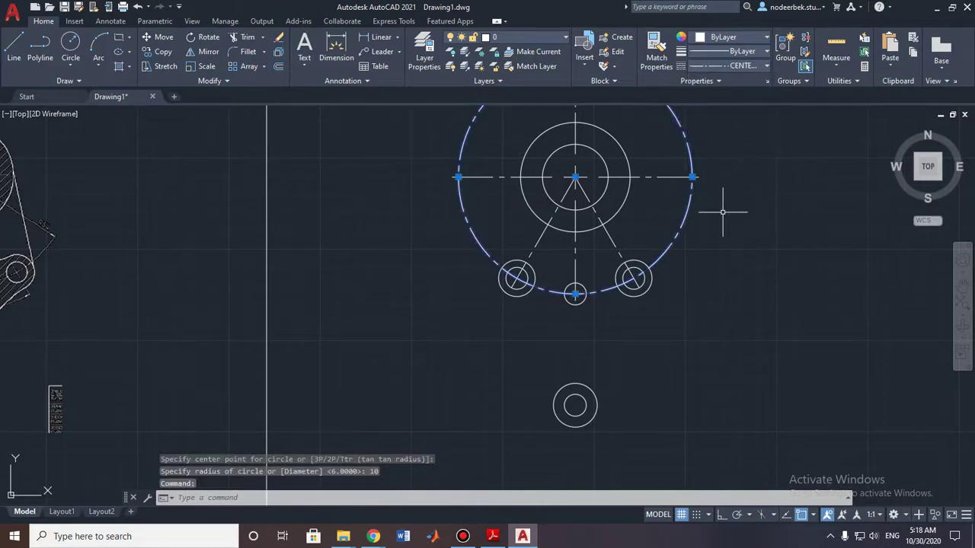
key("Escape")
middle_click_drag(304, 309, 434, 313)
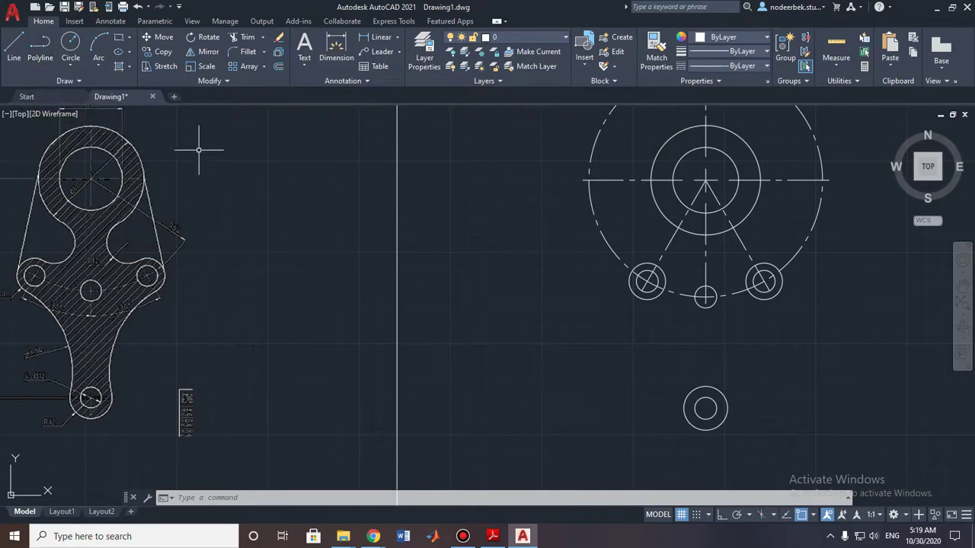
Draw two circles from the part's centre: an inner R54 reaching the lower-left hole and an outer R74
left_click(77, 51)
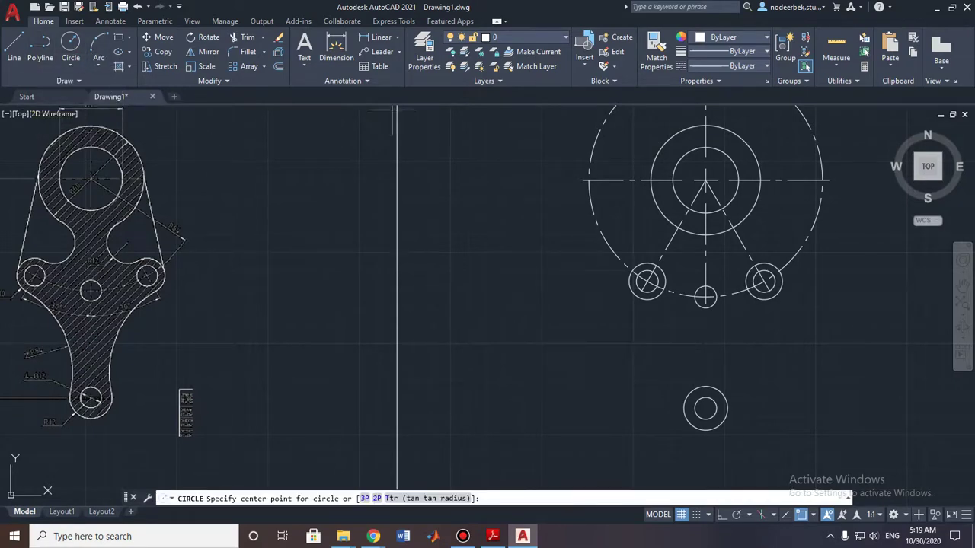
left_click(705, 181)
left_click(647, 276)
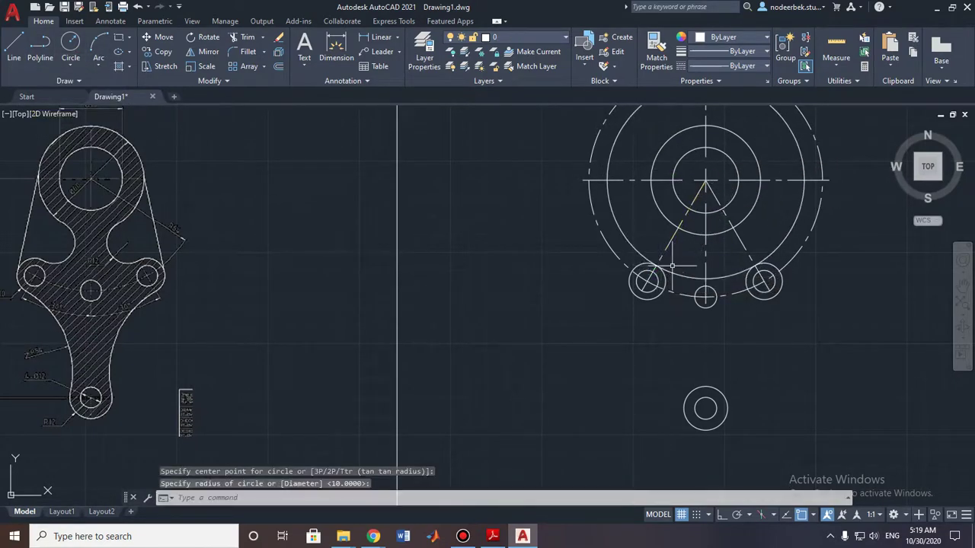
key("Return")
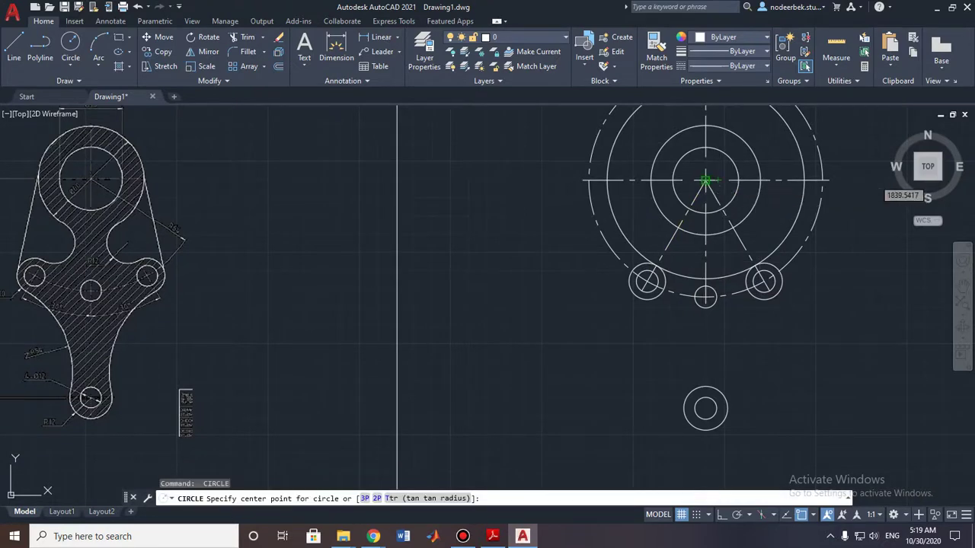
left_click(705, 181)
scroll(634, 298, "up", 4)
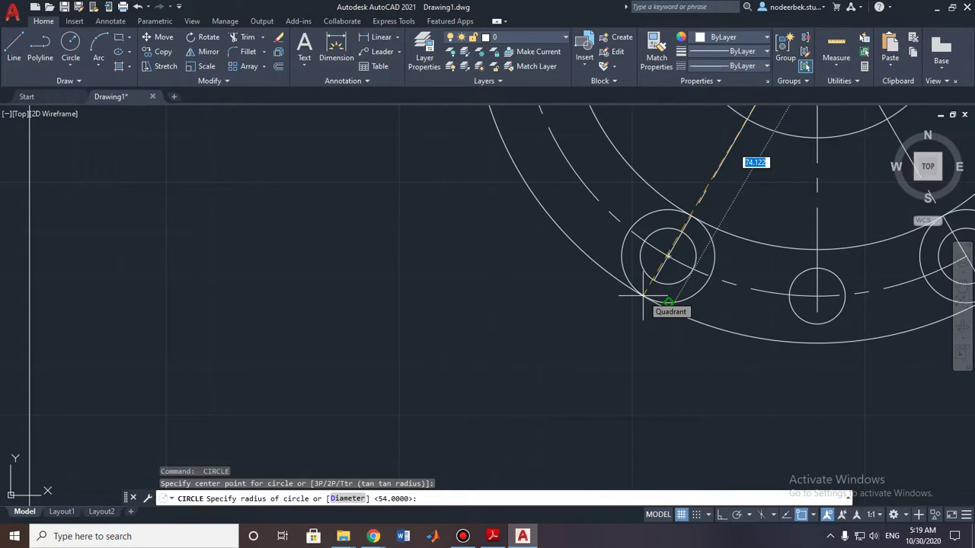
type("74")
key("Return")
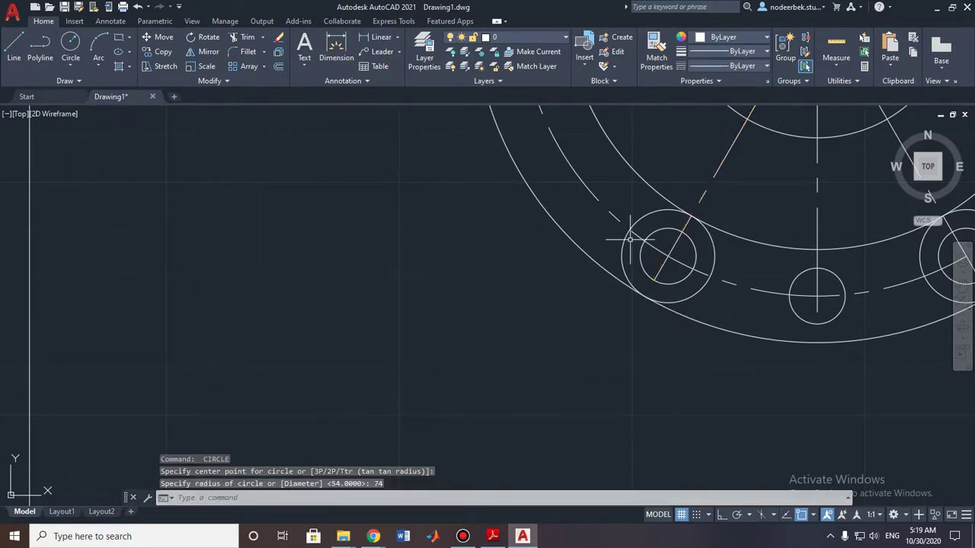
scroll(557, 292, "down", 2)
scroll(558, 292, "down", 2)
scroll(461, 276, "down", 2)
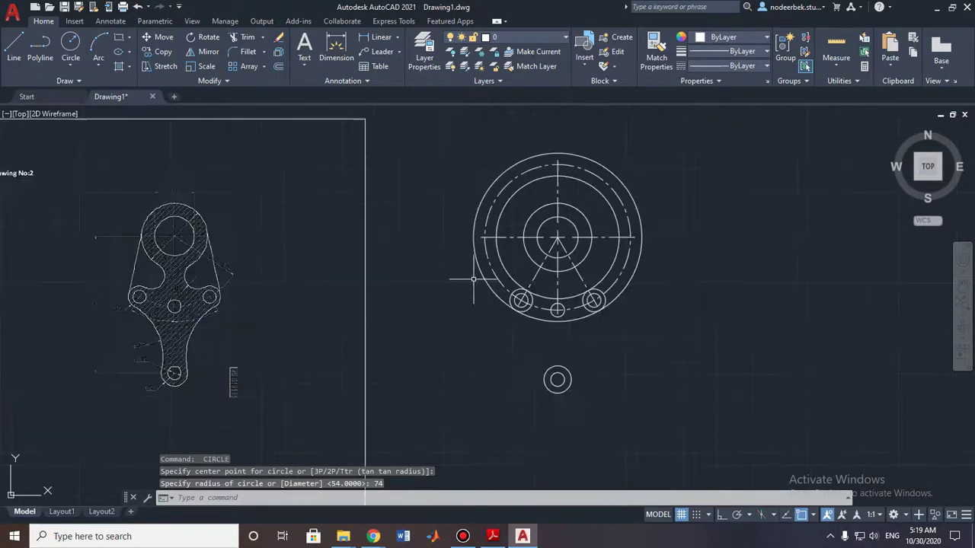
middle_click_drag(462, 276, 504, 250)
middle_click_drag(581, 249, 578, 256)
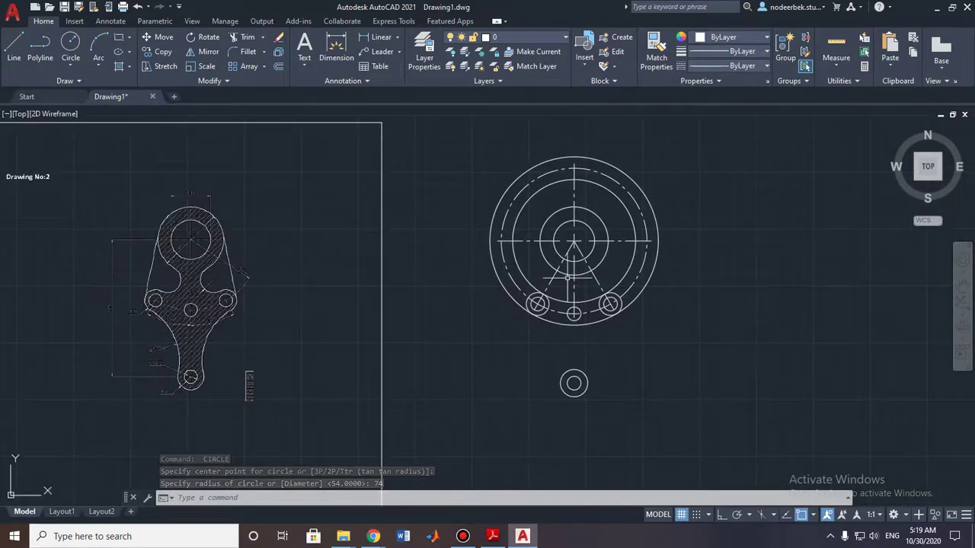
scroll(567, 278, "up", 2)
scroll(566, 279, "down", 2)
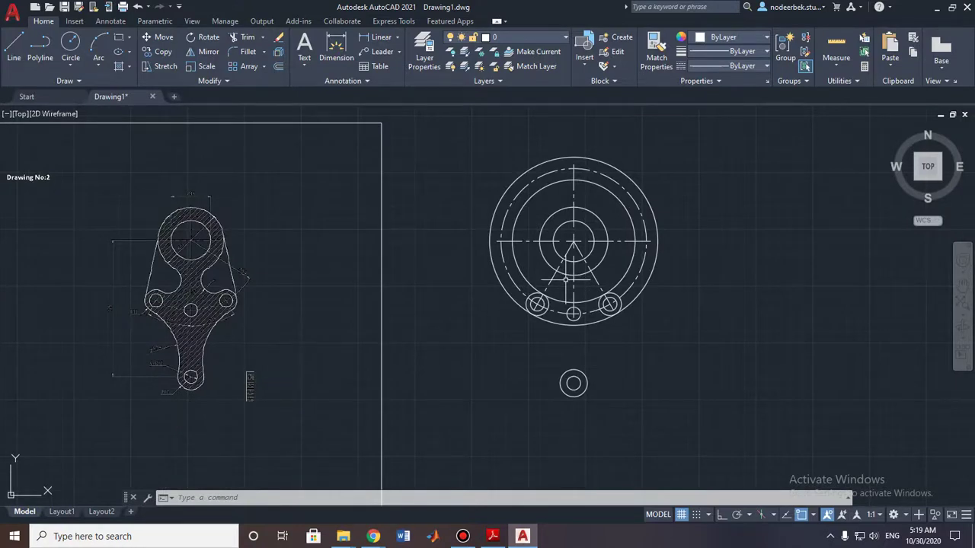
key("Escape")
key("Escape")
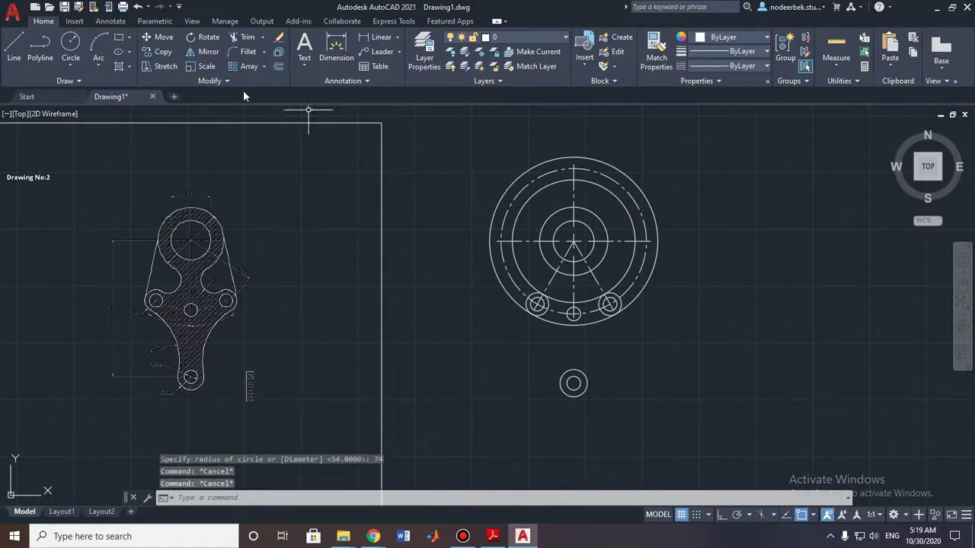
Trim the upper portions of the R74 and R54 circles away, undoing one wrong cut, leaving their lower arcs
left_click(239, 39)
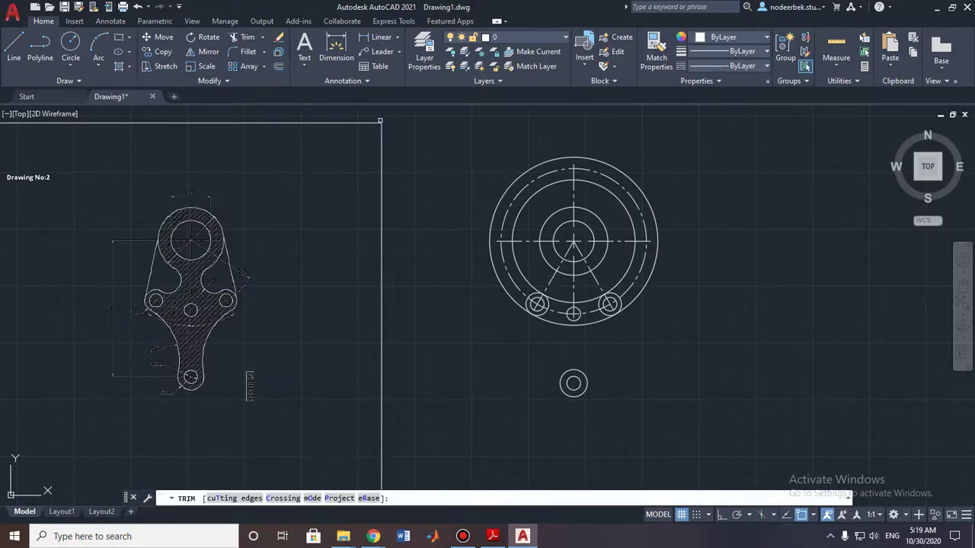
left_click(515, 179)
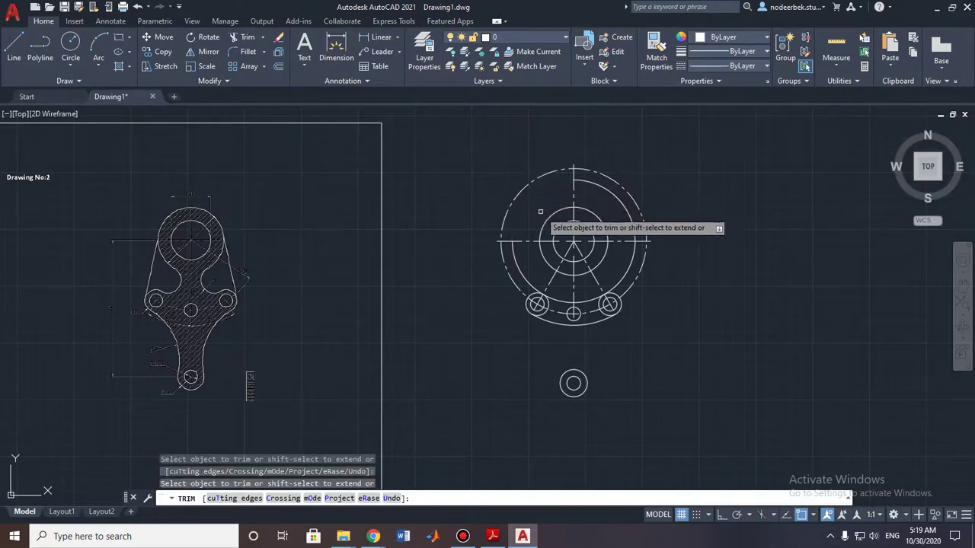
key("ctrl+z")
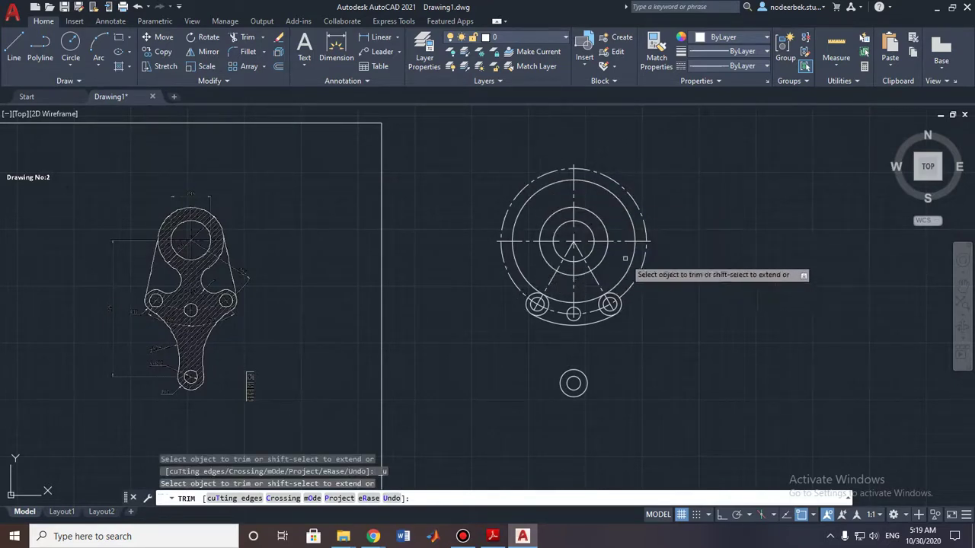
scroll(641, 319, "up", 2)
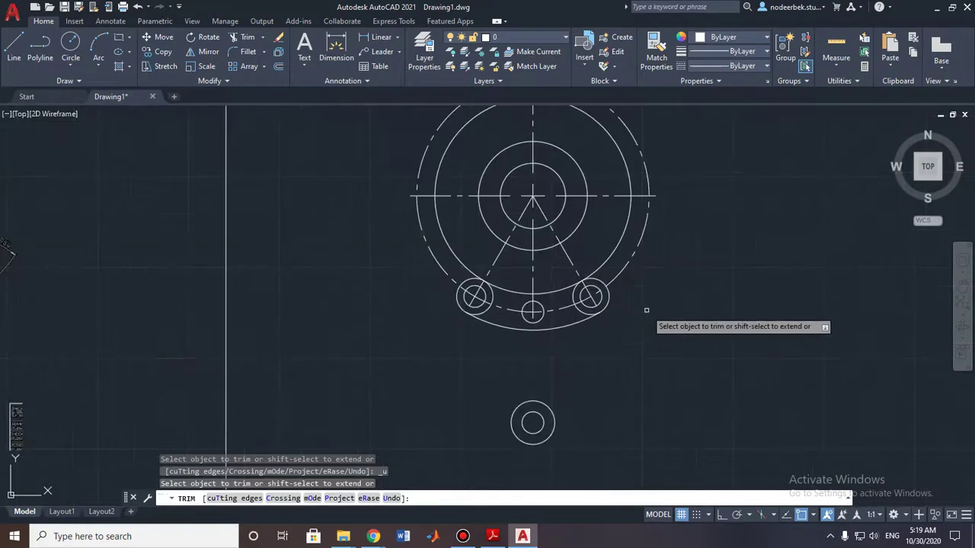
middle_click_drag(645, 317, 660, 352)
left_click(471, 169)
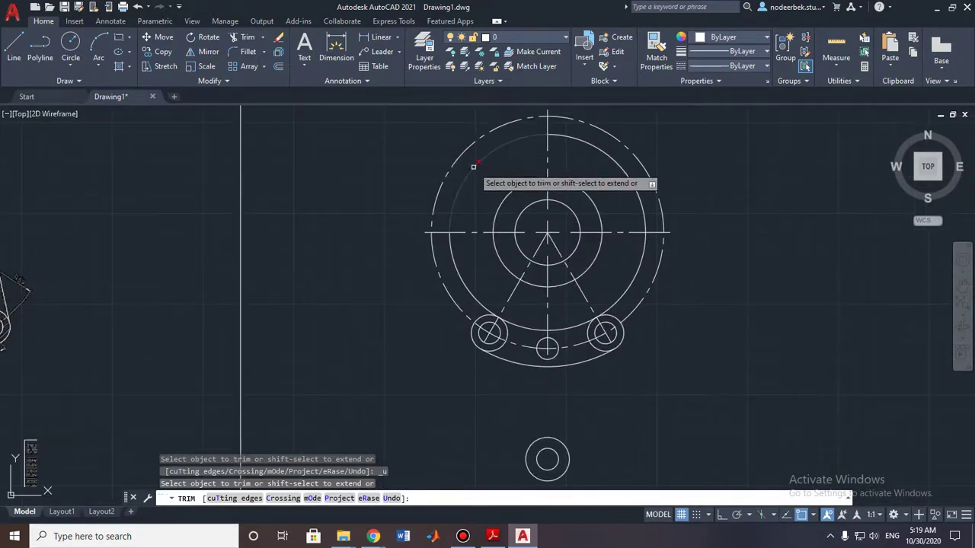
left_click(586, 143)
left_click(642, 248)
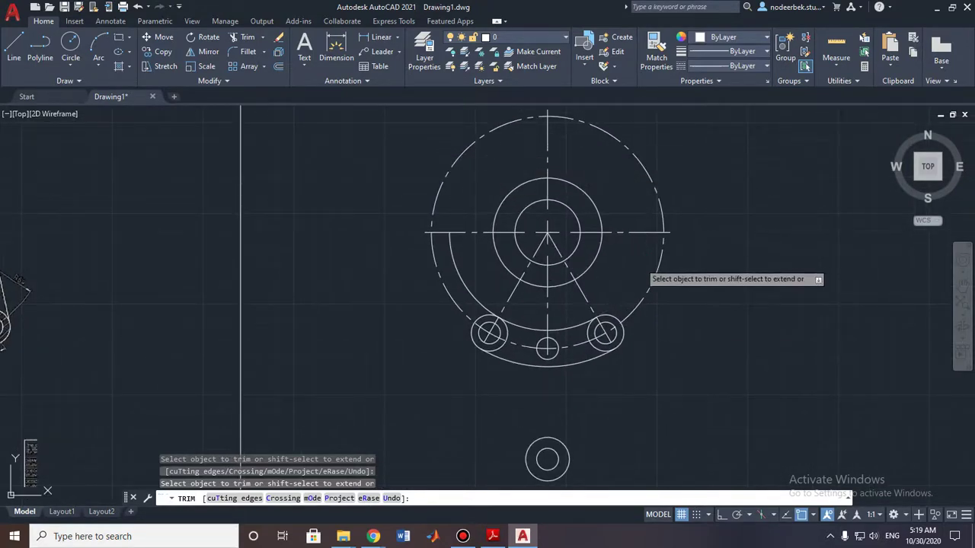
left_click(471, 294)
scroll(473, 289, "down", 2)
scroll(474, 284, "down", 2)
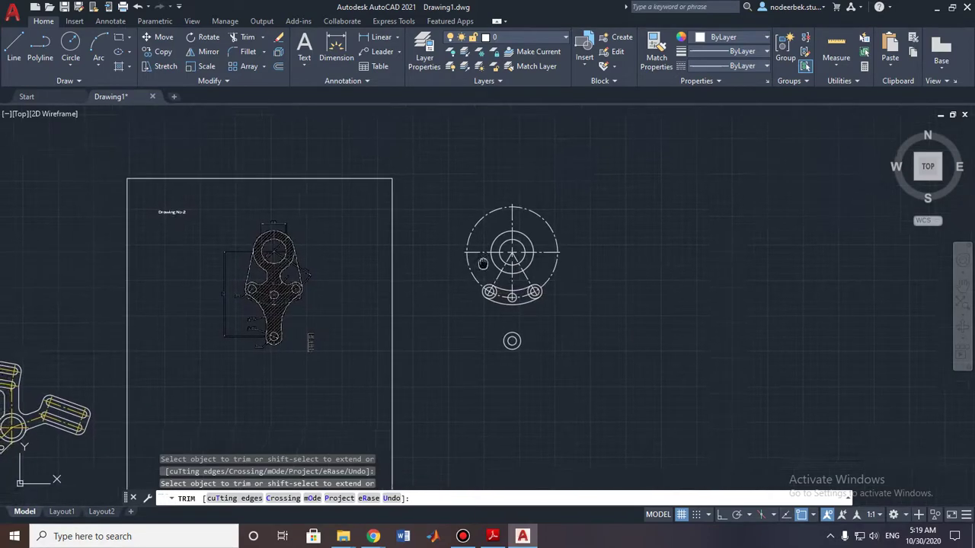
scroll(438, 309, "up", 5)
middle_click_drag(421, 303, 468, 240)
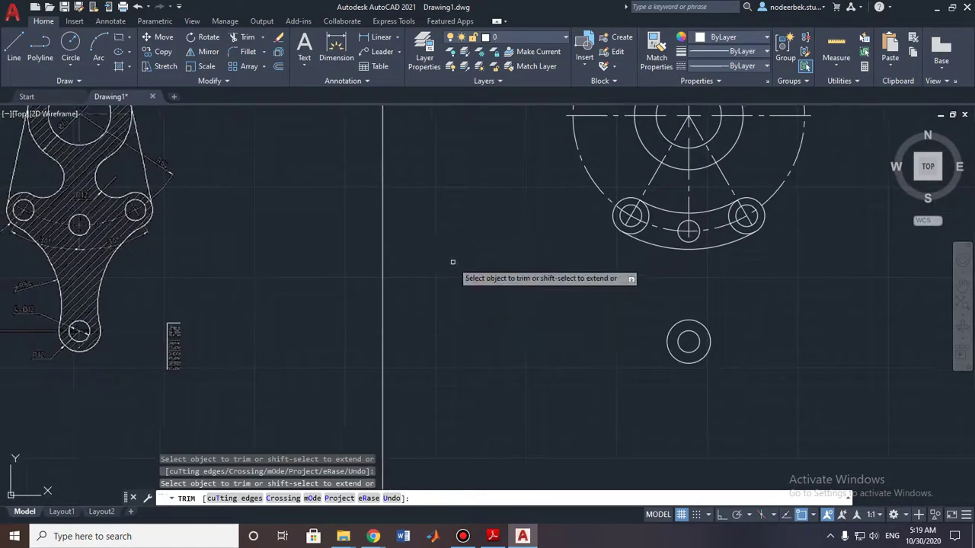
key("Escape")
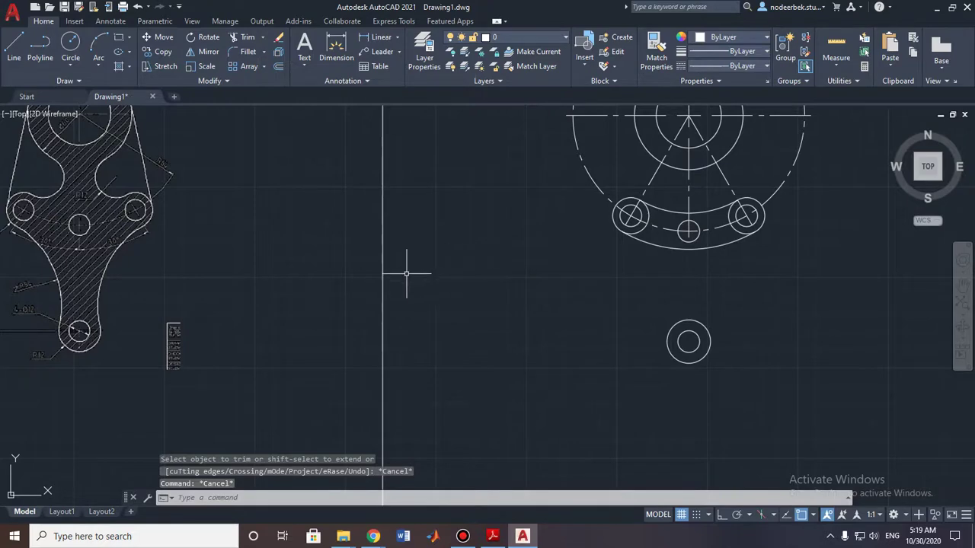
mouse_move(406, 273)
middle_mouse_down()
mouse_move(594, 268)
mouse_move(567, 277)
middle_mouse_up()
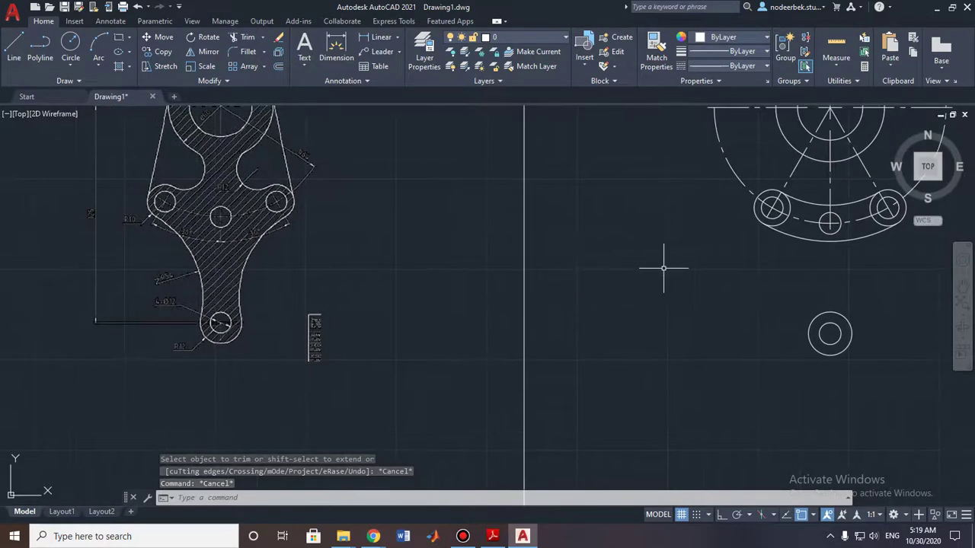
Draw an R54 Tan-Tan-Radius circle tangent to the lone lower circle and the band's right end
middle_click_drag(663, 268, 541, 280)
middle_click_drag(211, 277, 305, 256)
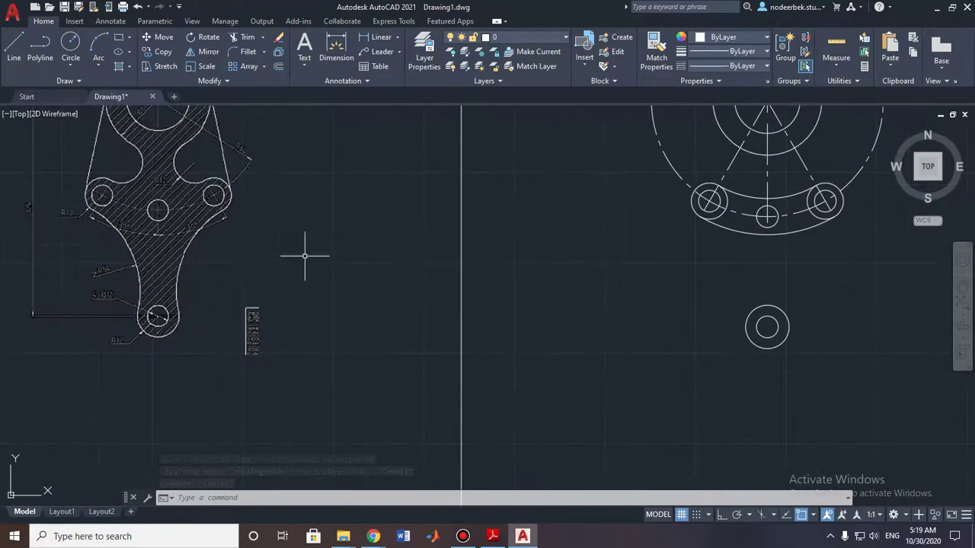
left_click(71, 66)
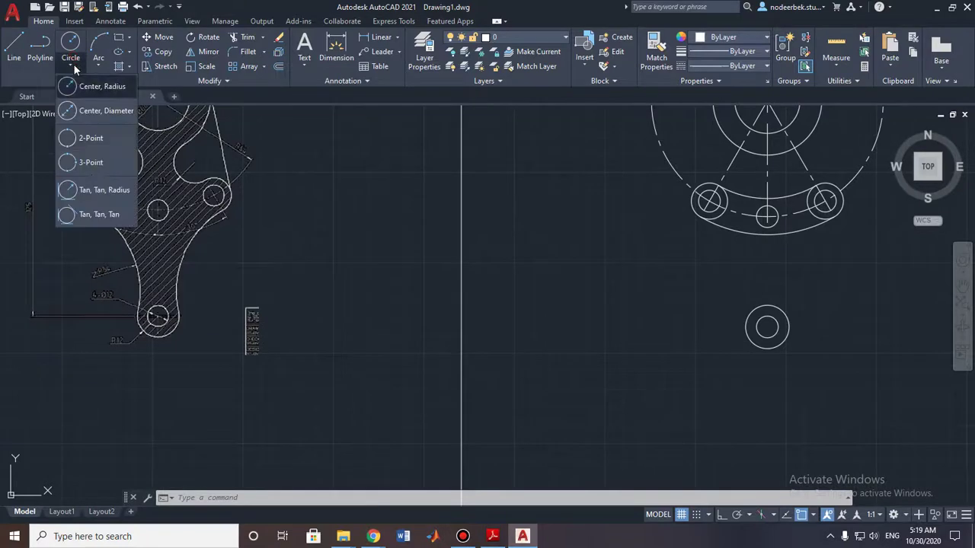
left_click(102, 192)
middle_click_drag(539, 262, 376, 265)
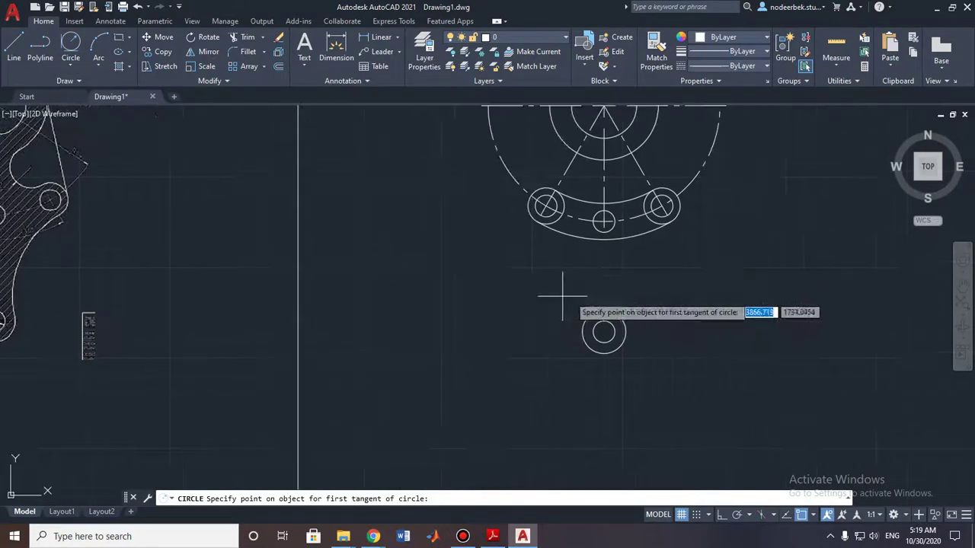
left_click(626, 326)
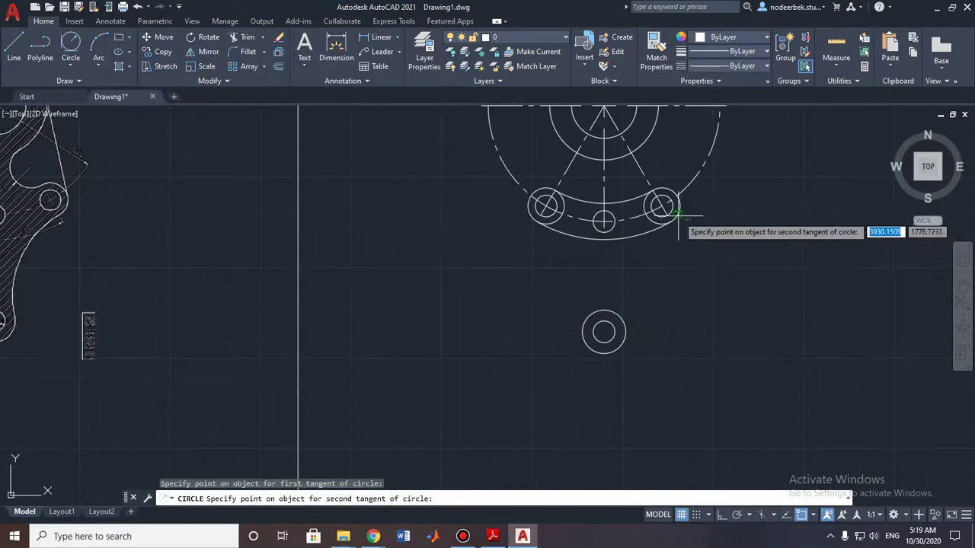
left_click(676, 219)
middle_click_drag(514, 290, 474, 277)
scroll(475, 276, "up", 2)
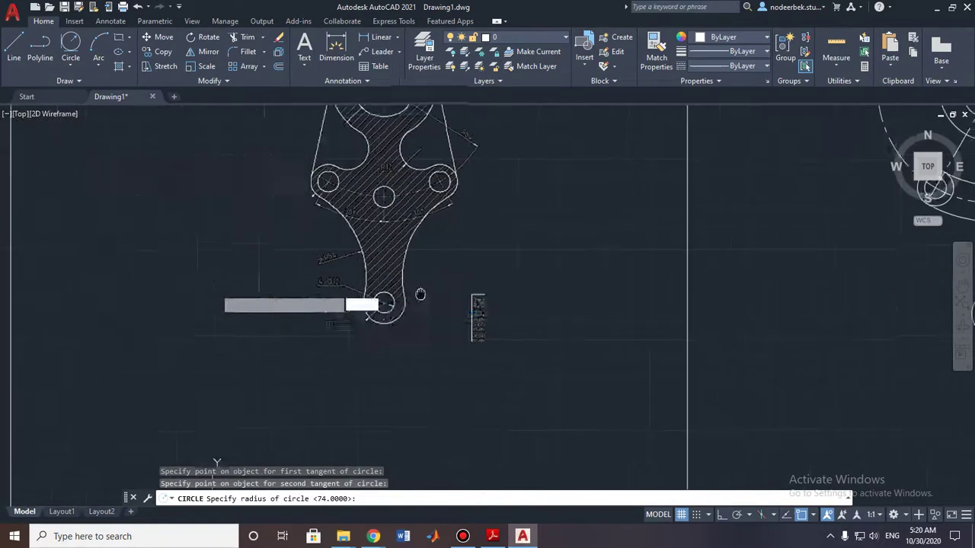
middle_click_drag(213, 295, 294, 291)
scroll(386, 257, "up", 2)
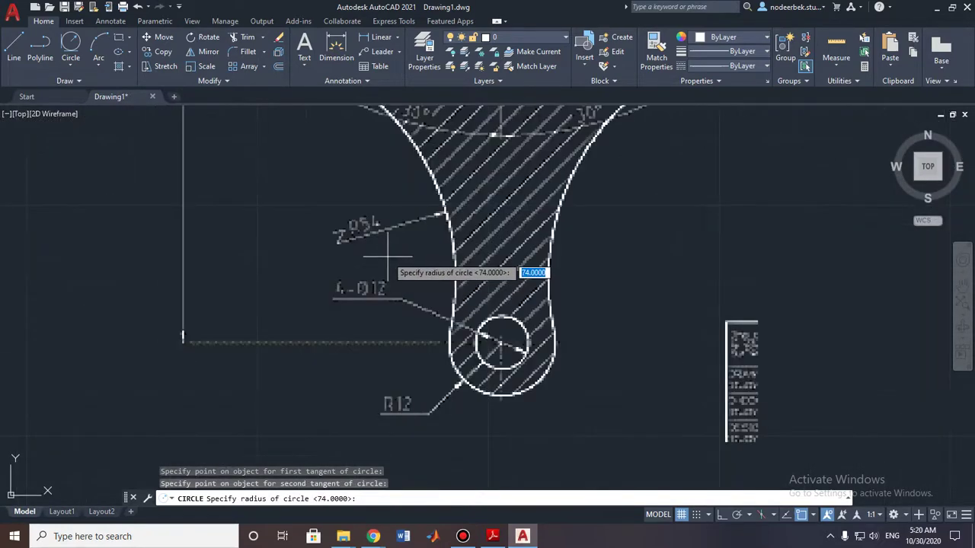
scroll(389, 257, "up", 2)
scroll(384, 252, "up", 2)
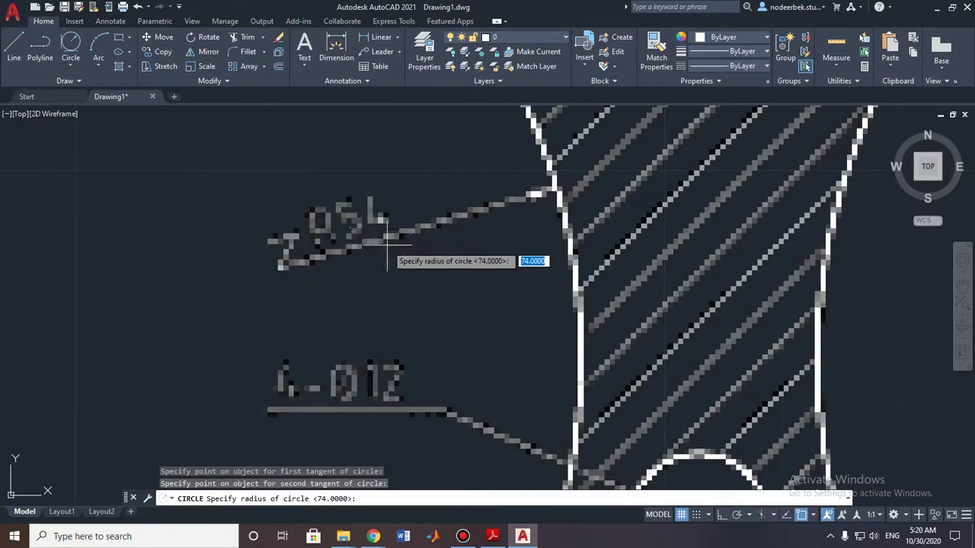
scroll(389, 252, "down", 4)
scroll(450, 251, "down", 3)
scroll(570, 255, "down", 2)
middle_click_drag(570, 255, 161, 251)
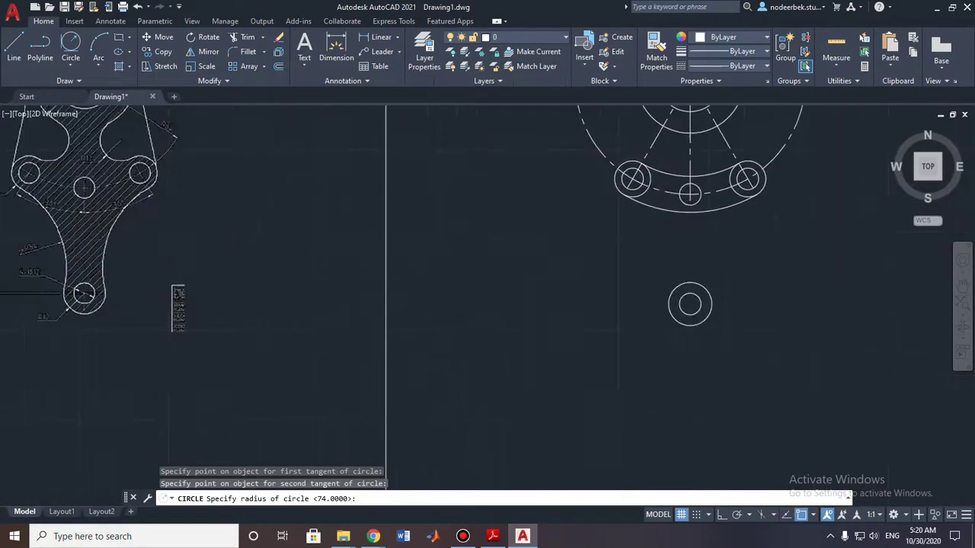
type("54")
key("Return")
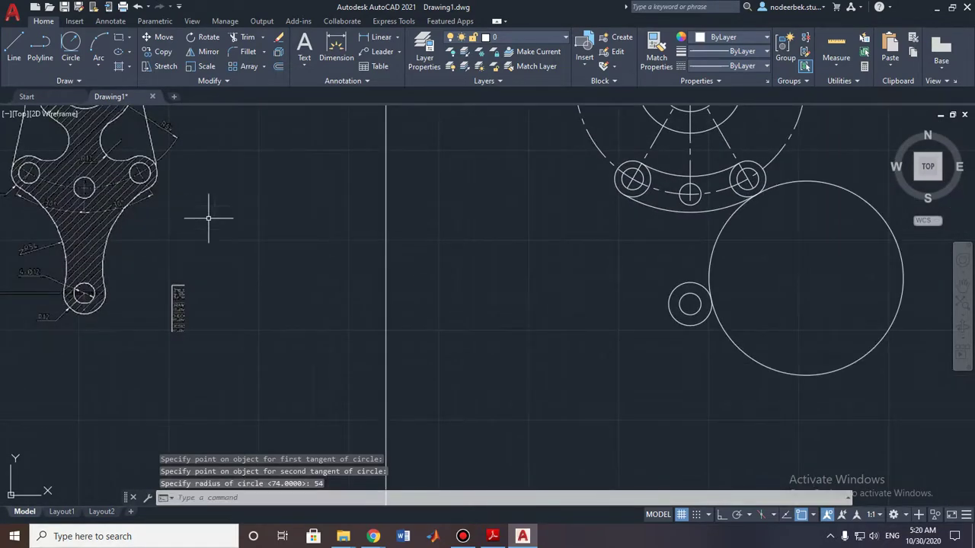
scroll(776, 232, "up", 2)
scroll(696, 224, "up", 2)
scroll(671, 174, "up", 2)
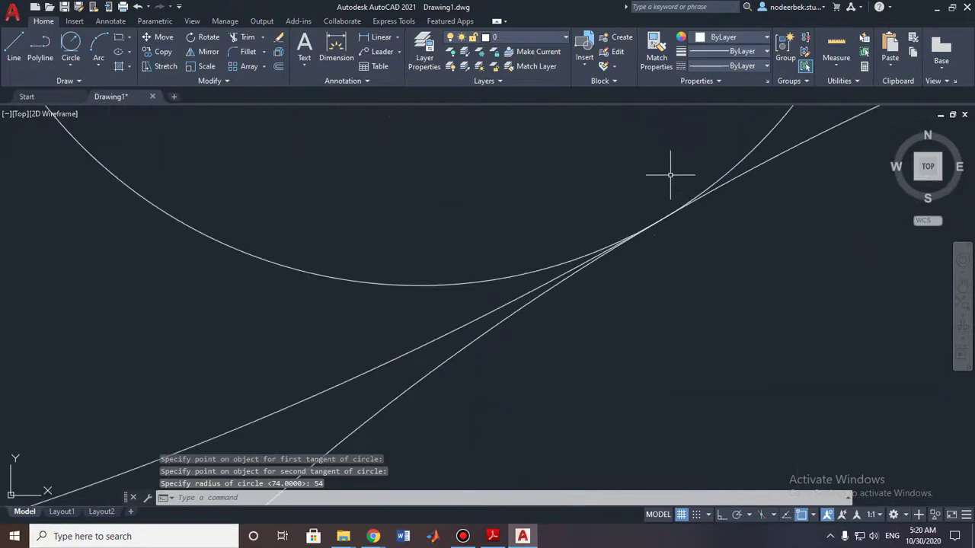
scroll(679, 204, "down", 3)
scroll(676, 213, "down", 3)
scroll(678, 211, "up", 1)
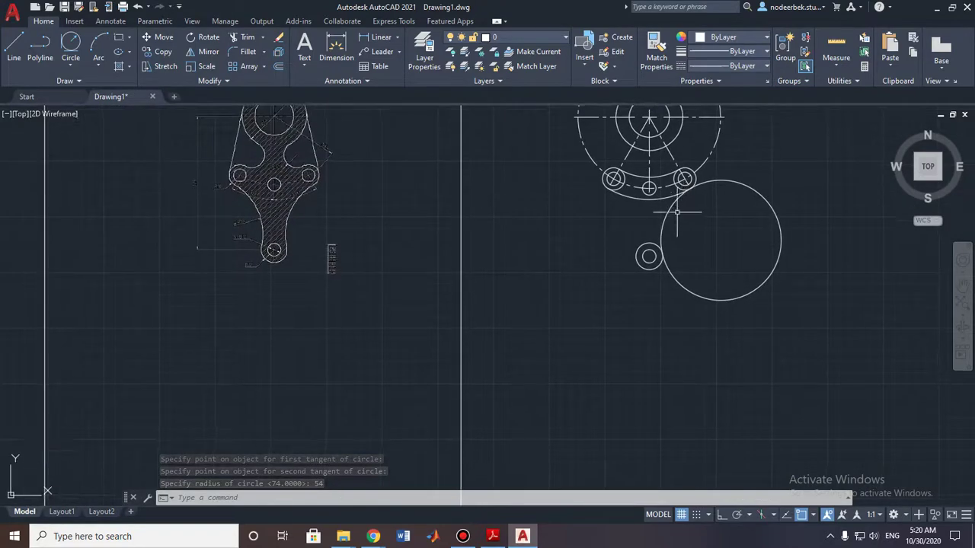
Trim away the unwanted part of the R54 circle and select the remaining arc
key("Escape")
scroll(678, 211, "up", 2)
left_click(240, 38)
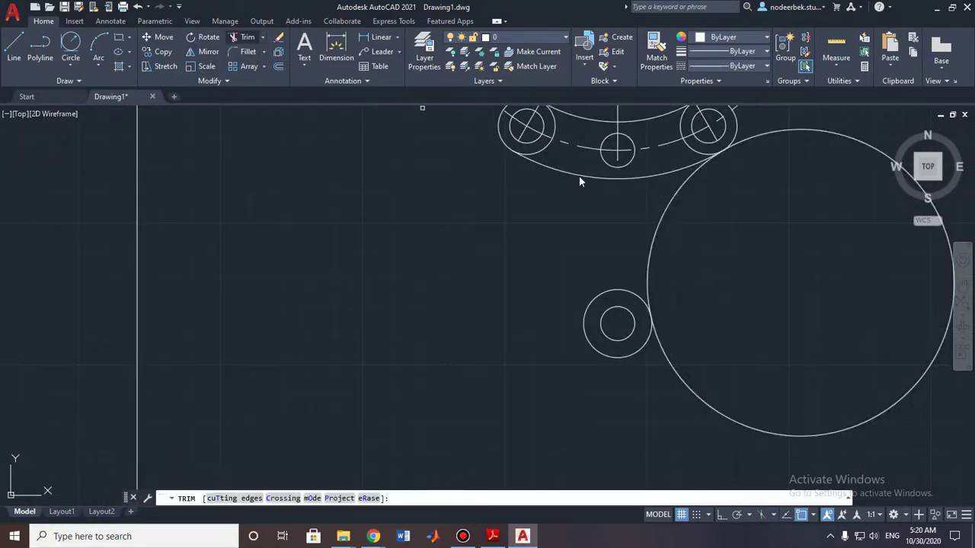
left_click(710, 396)
key("Escape")
scroll(729, 322, "down", 1)
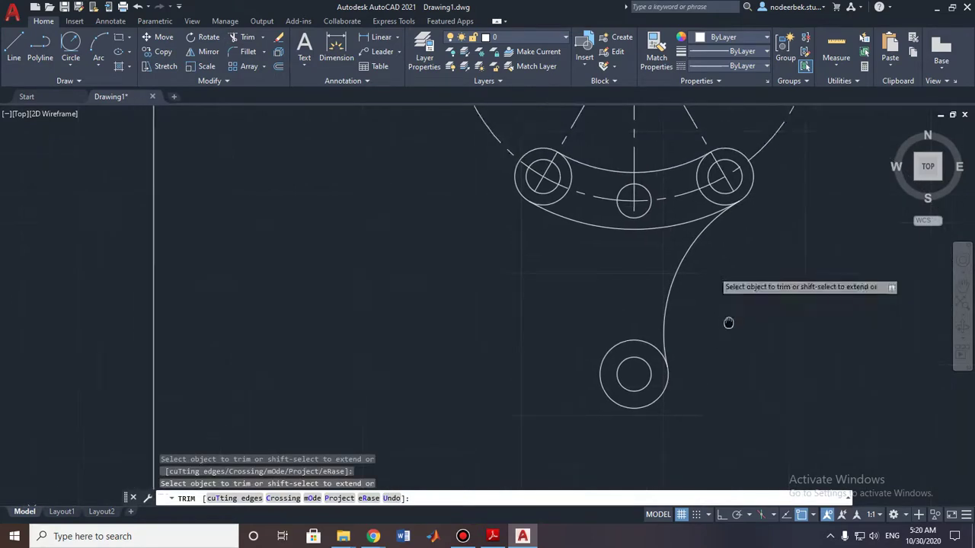
scroll(674, 288, "up", 1)
left_click(678, 293)
left_click(683, 286)
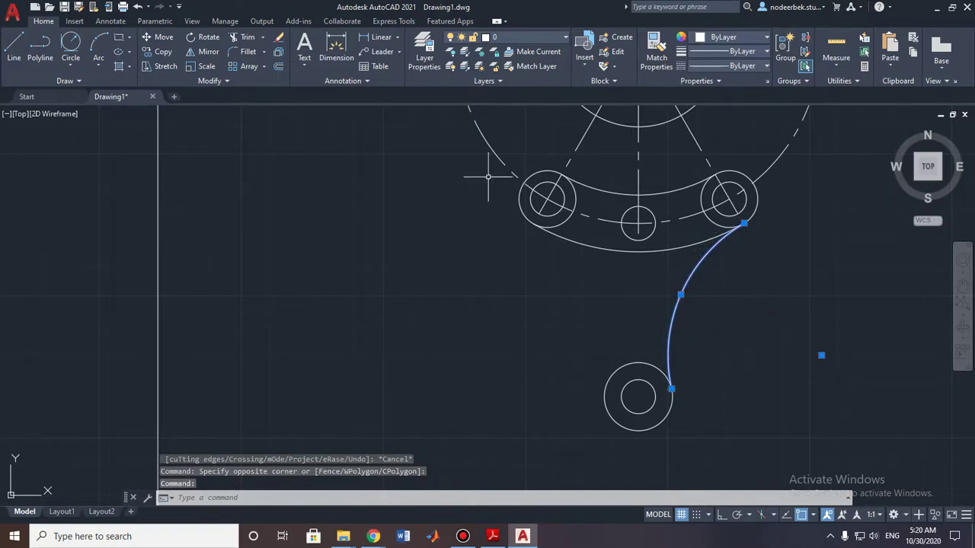
Mirror the R54 arc about the line through the middle and bottom hole centres, keeping the original
left_click(184, 51)
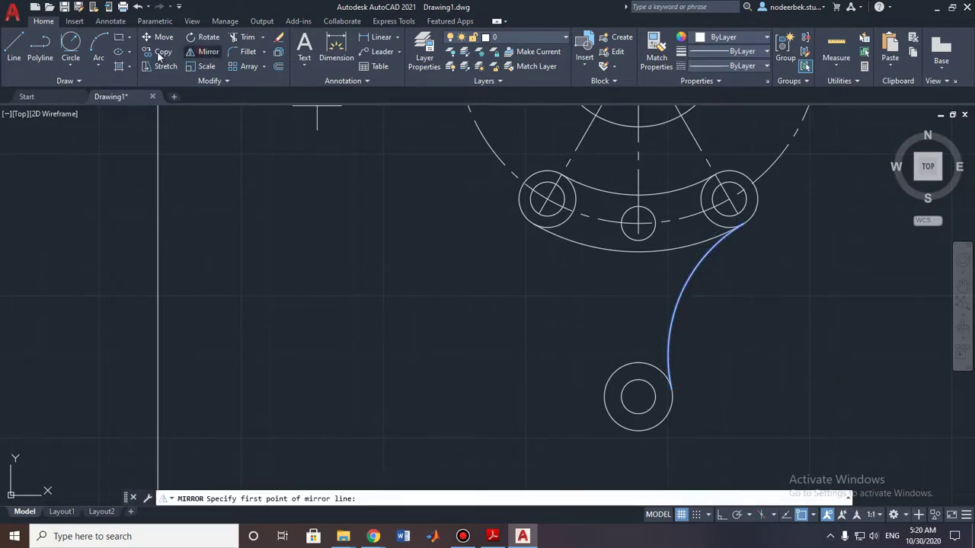
left_click(14, 48)
key("Escape")
left_click(677, 313)
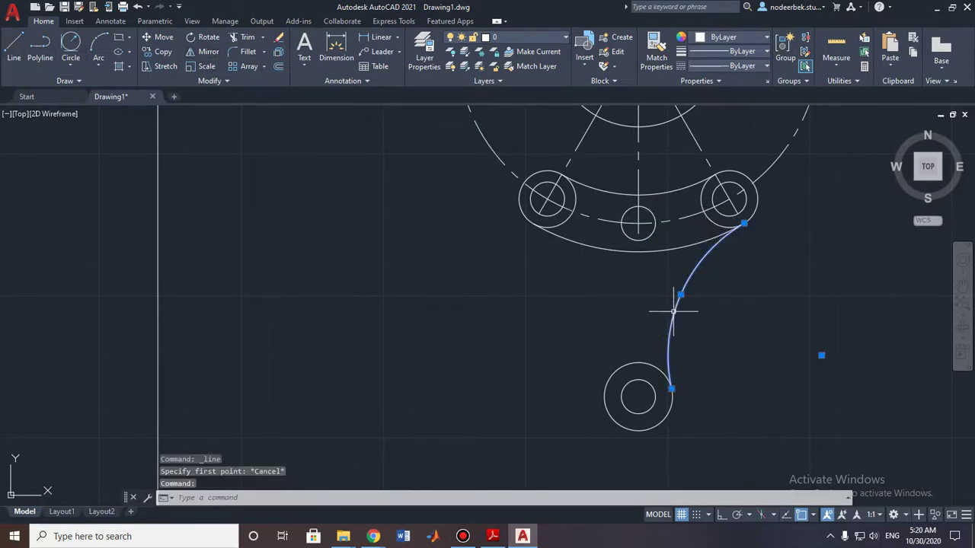
left_click(203, 53)
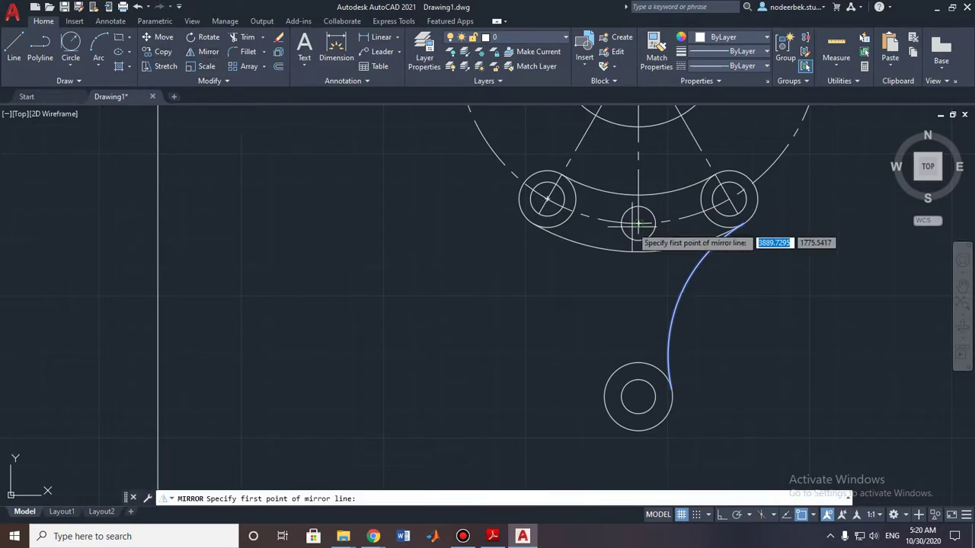
left_click(638, 223)
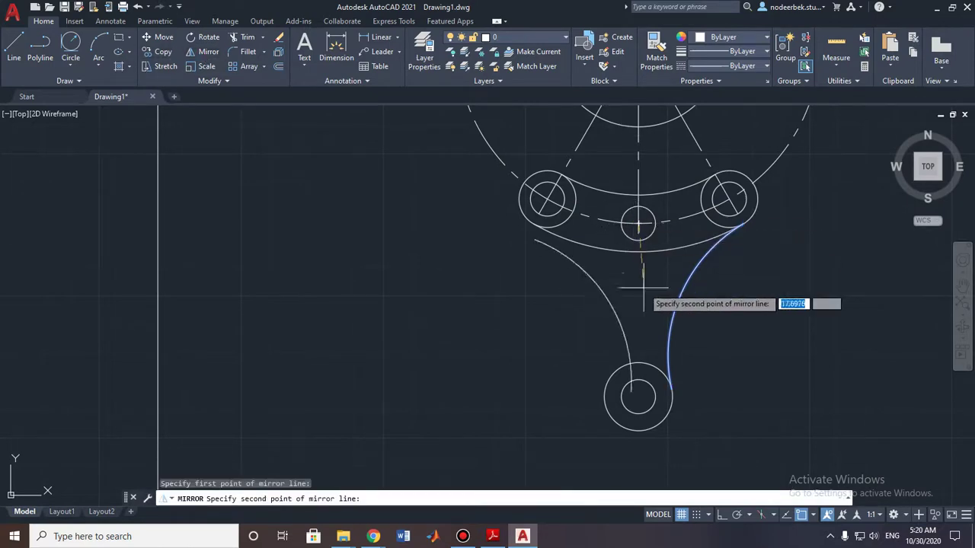
left_click(638, 394)
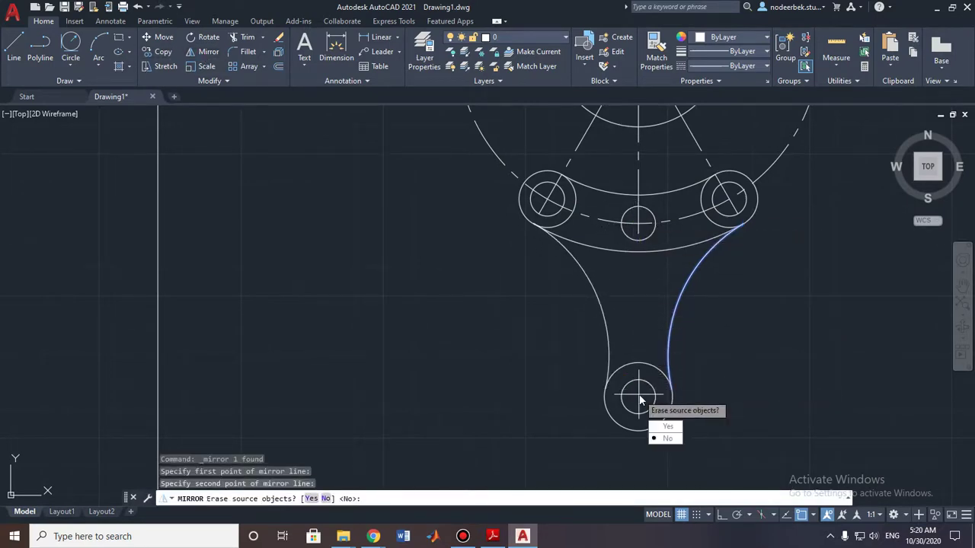
key("Return")
scroll(568, 244, "up", 6)
scroll(662, 369, "up", 4)
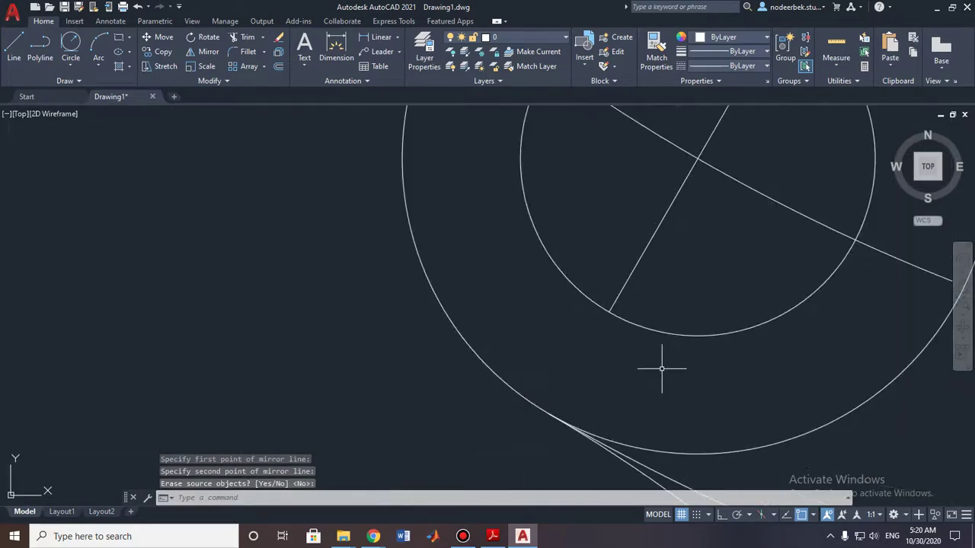
scroll(640, 392, "down", 3)
scroll(625, 365, "down", 3)
scroll(602, 320, "down", 4)
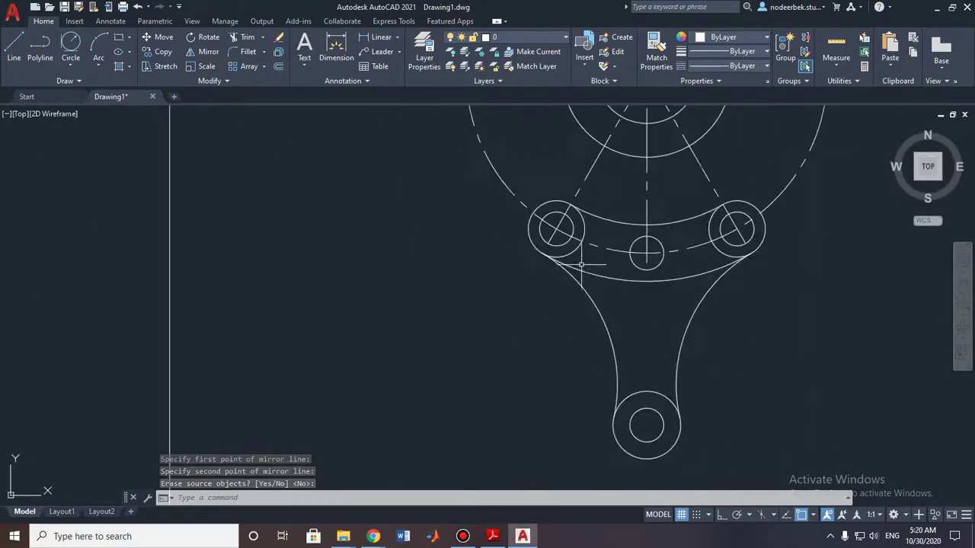
scroll(591, 299, "down", 5)
scroll(308, 300, "up", 4)
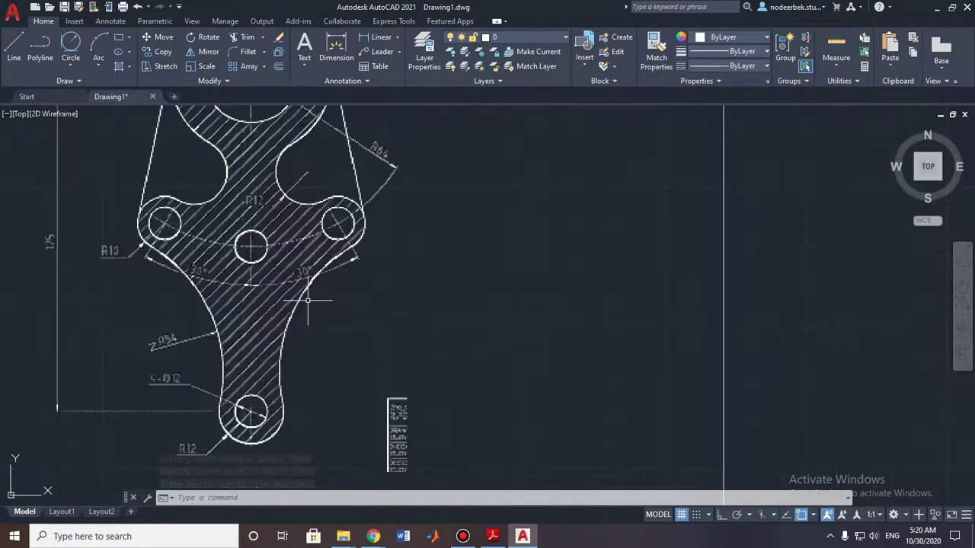
scroll(308, 299, "down", 1)
scroll(286, 188, "up", 6)
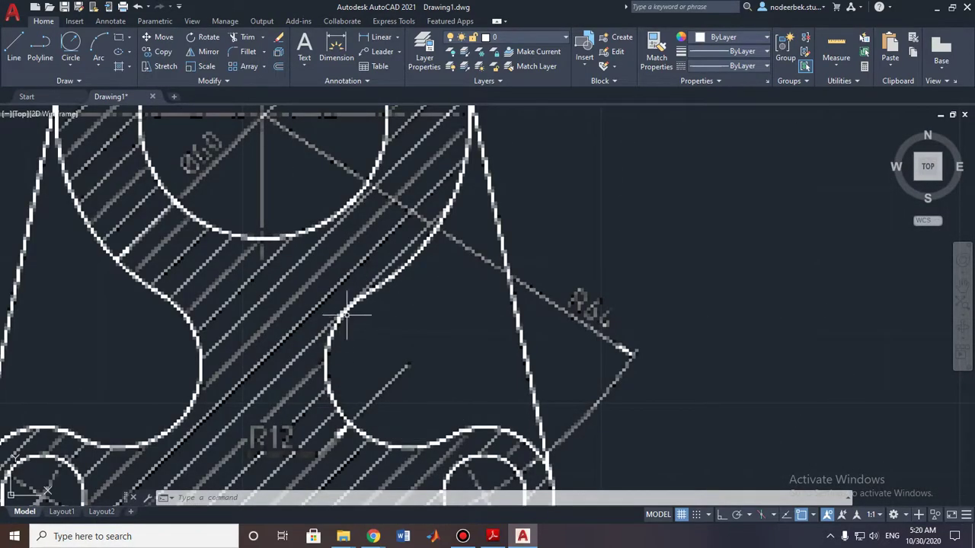
scroll(392, 381, "down", 2)
scroll(510, 367, "down", 1)
scroll(433, 296, "down", 2)
scroll(592, 302, "down", 1)
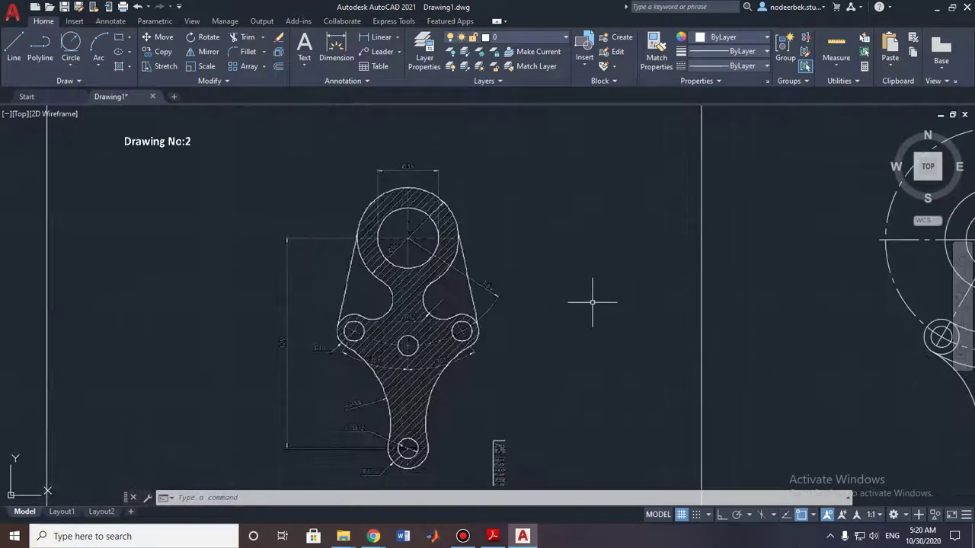
middle_click_drag(592, 303, 389, 245)
middle_click_drag(715, 242, 617, 242)
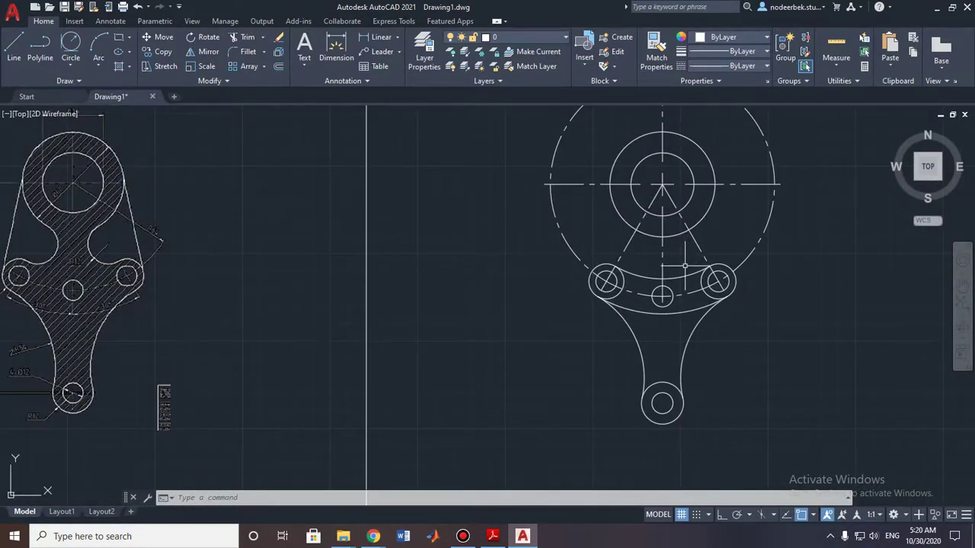
scroll(119, 265, "up", 1)
scroll(122, 264, "up", 1)
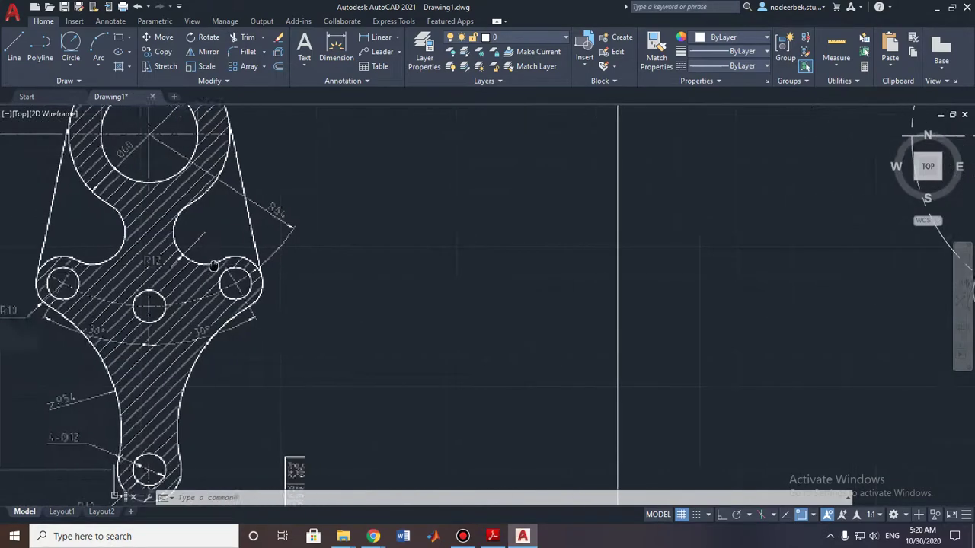
scroll(130, 265, "up", 1)
scroll(237, 261, "up", 2)
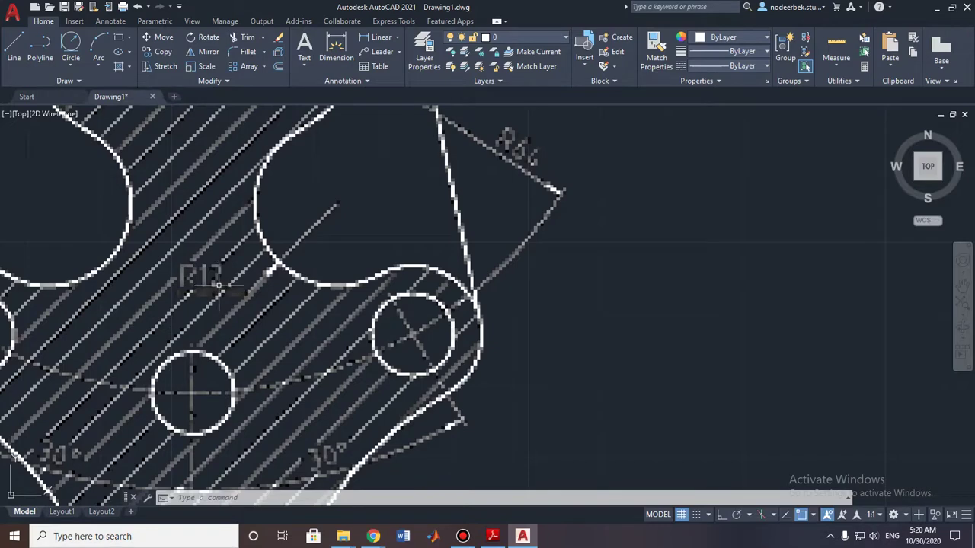
scroll(224, 282, "down", 3)
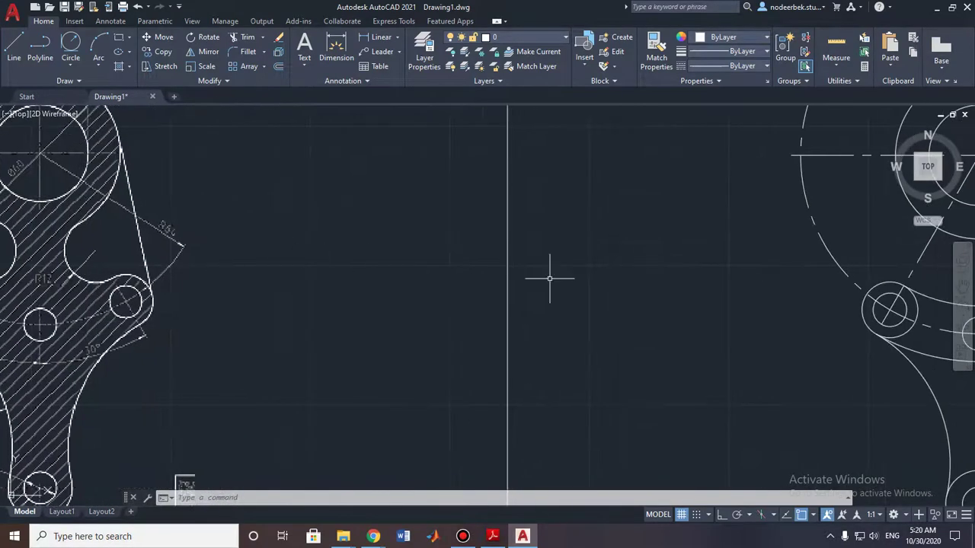
scroll(752, 278, "down", 2)
middle_click_drag(752, 278, 579, 272)
scroll(676, 276, "up", 2)
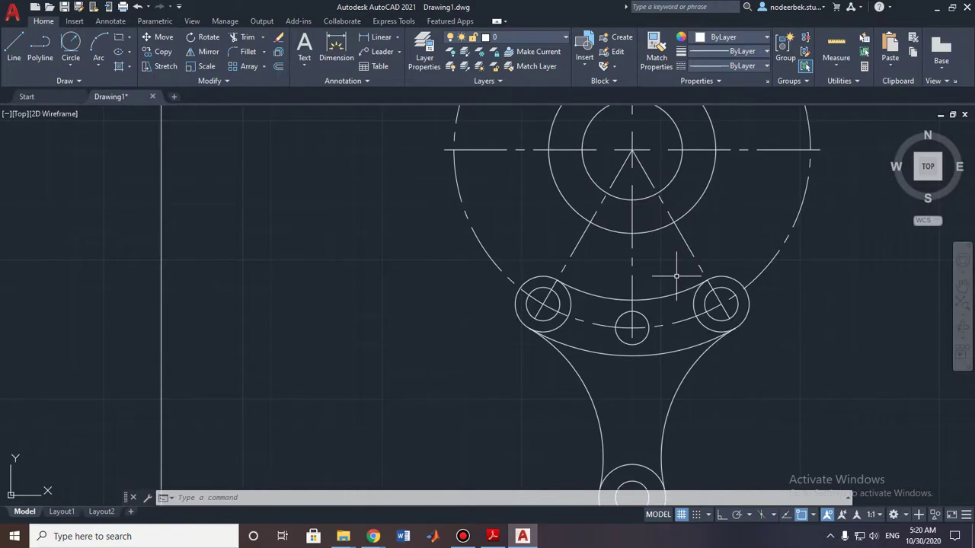
Try a tangent-tangent-radius circle of radius 12 between the two lower bosses
left_click(67, 48)
left_click(658, 224)
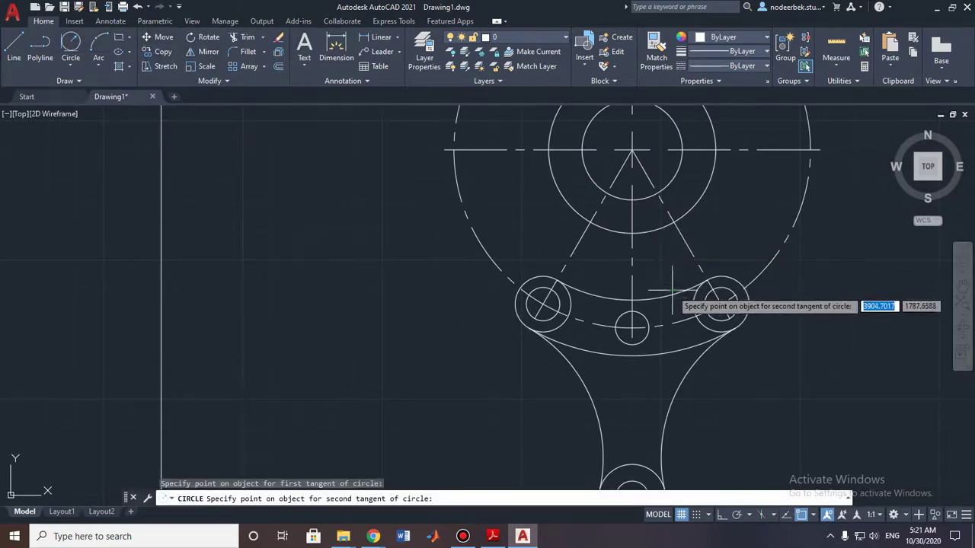
left_click(672, 291)
type("12")
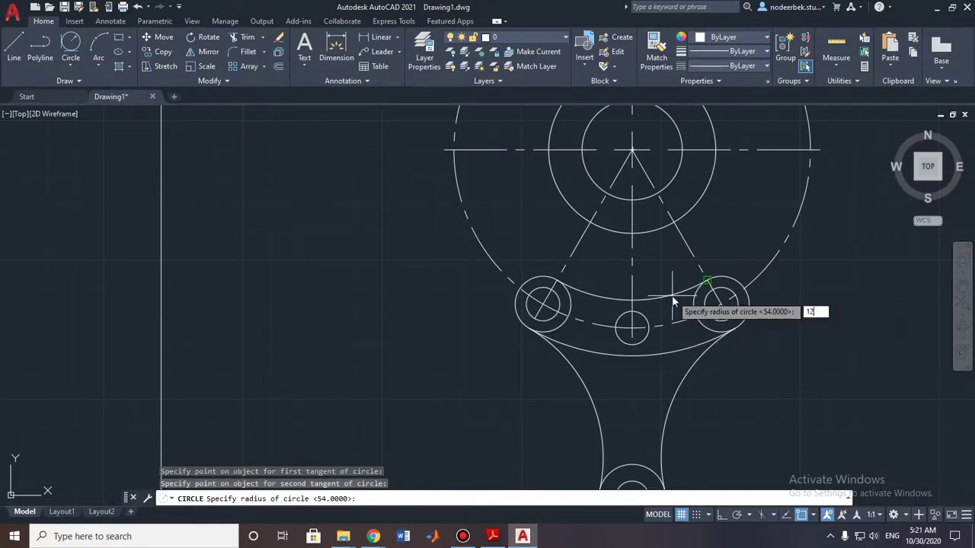
key("Return")
scroll(693, 275, "down", 4)
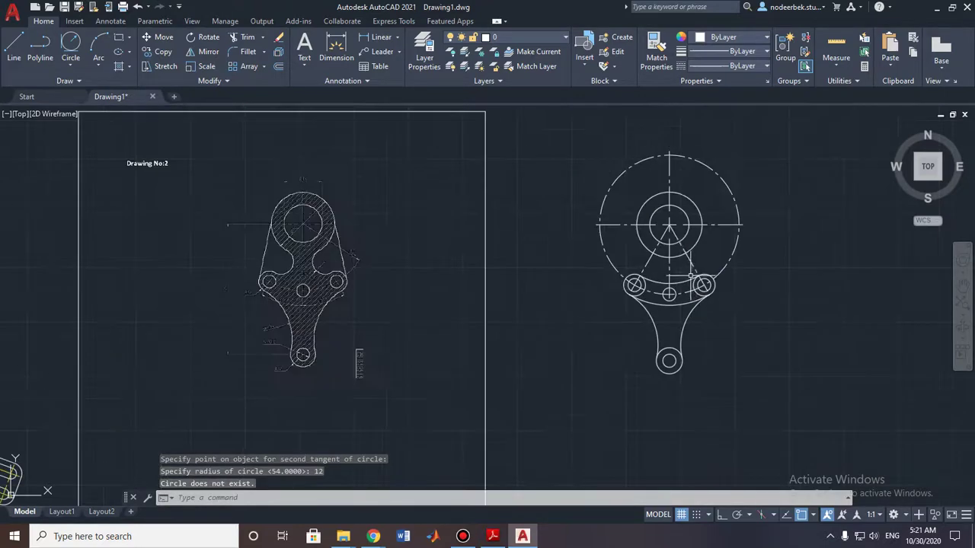
scroll(697, 252, "up", 6)
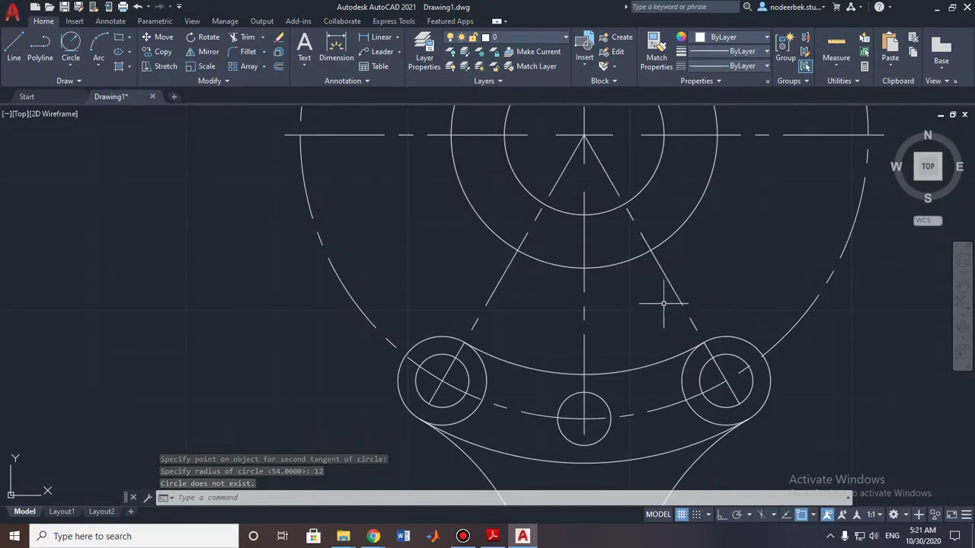
Attempt a radius-12 fillet on the arc between the bolt bosses, then cancel it
left_click(245, 53)
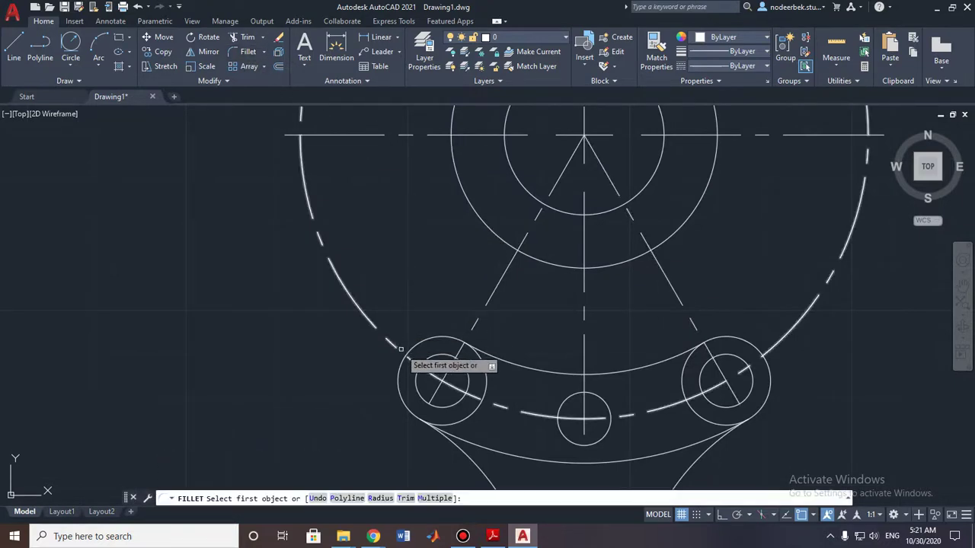
type("r")
key("Return")
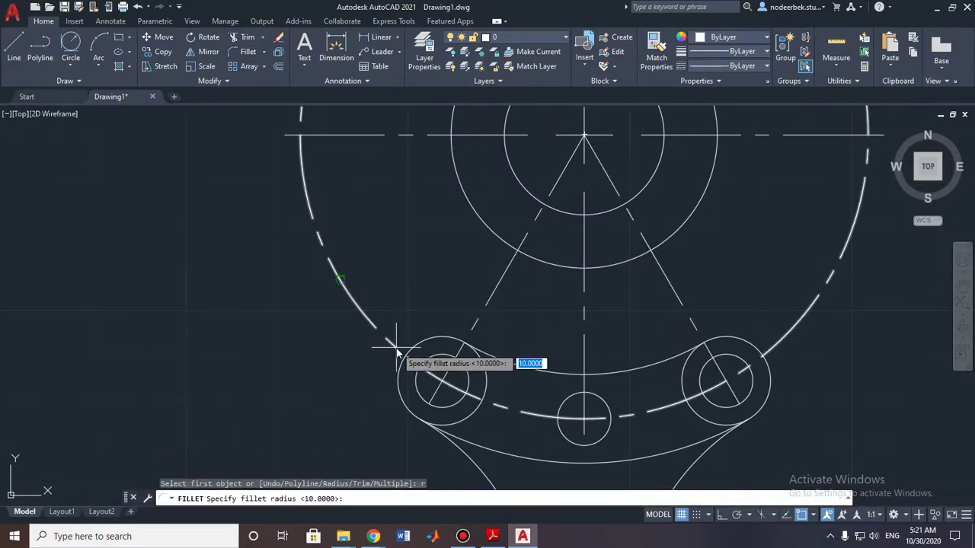
type("12")
key("Return")
left_click(674, 356)
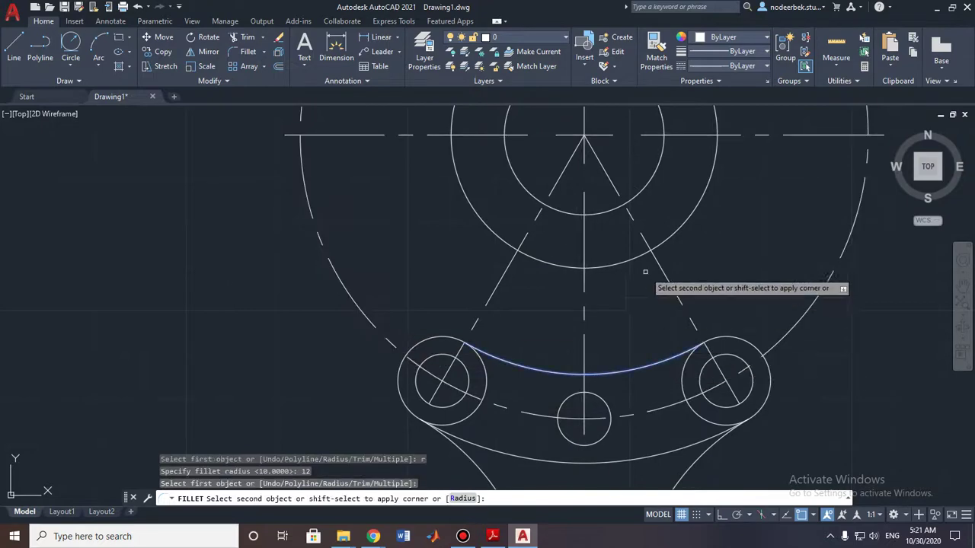
key("Escape")
scroll(787, 239, "down", 2)
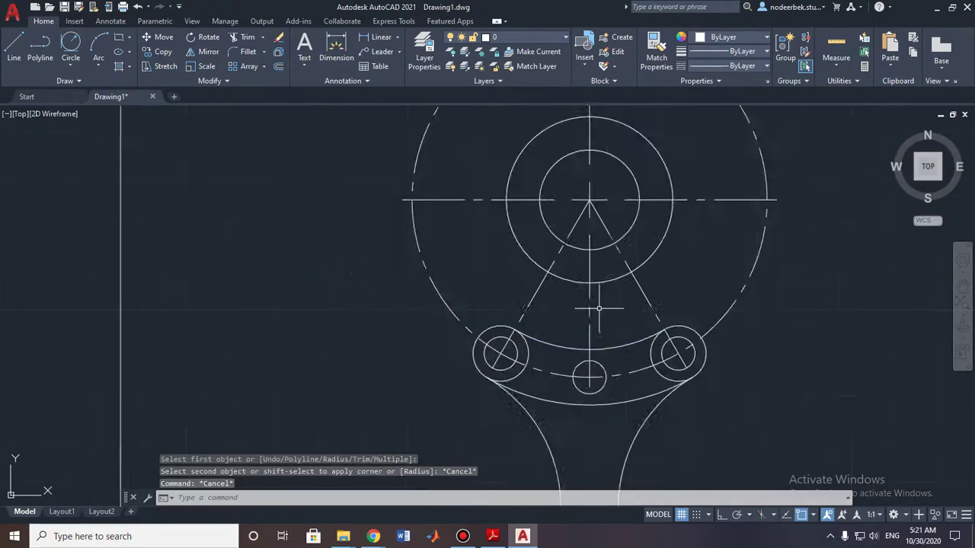
scroll(787, 239, "down", 2)
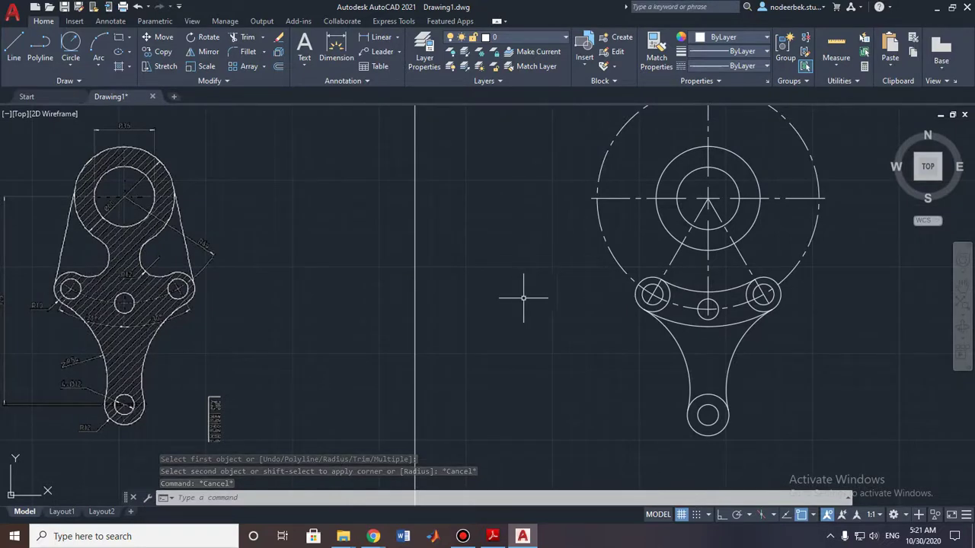
scroll(843, 302, "up", 2)
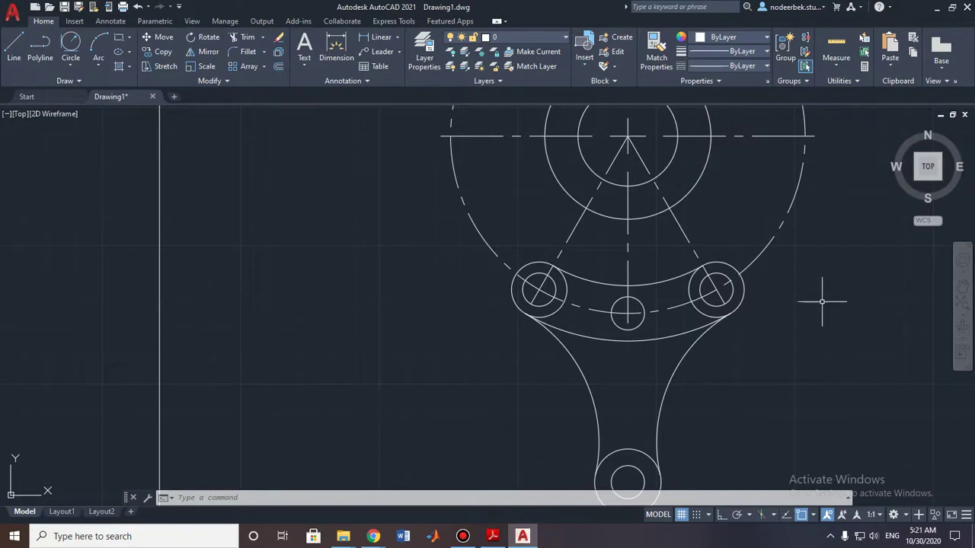
scroll(821, 302, "down", 2)
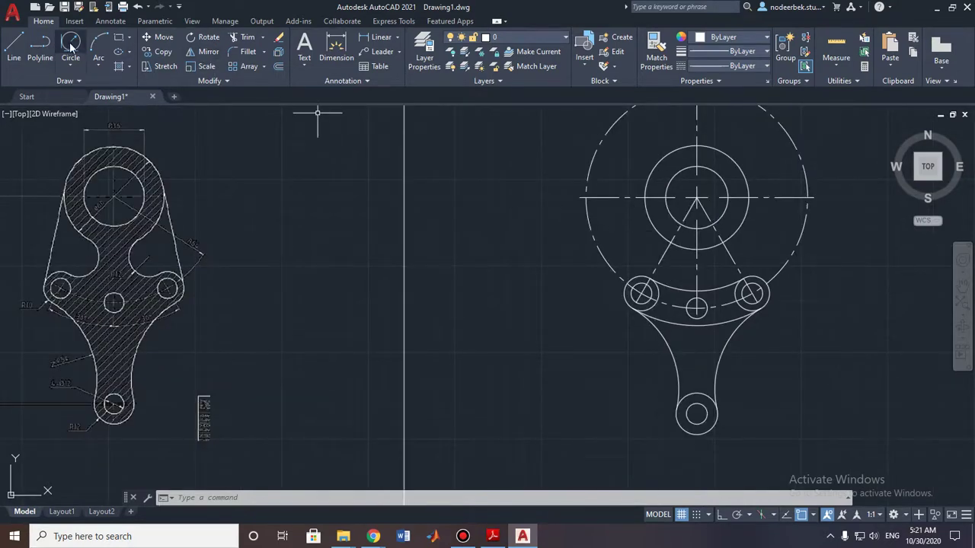
Draw a 2-point circle on the right diagonal centre line above the lower hole
left_click(70, 67)
left_click(96, 150)
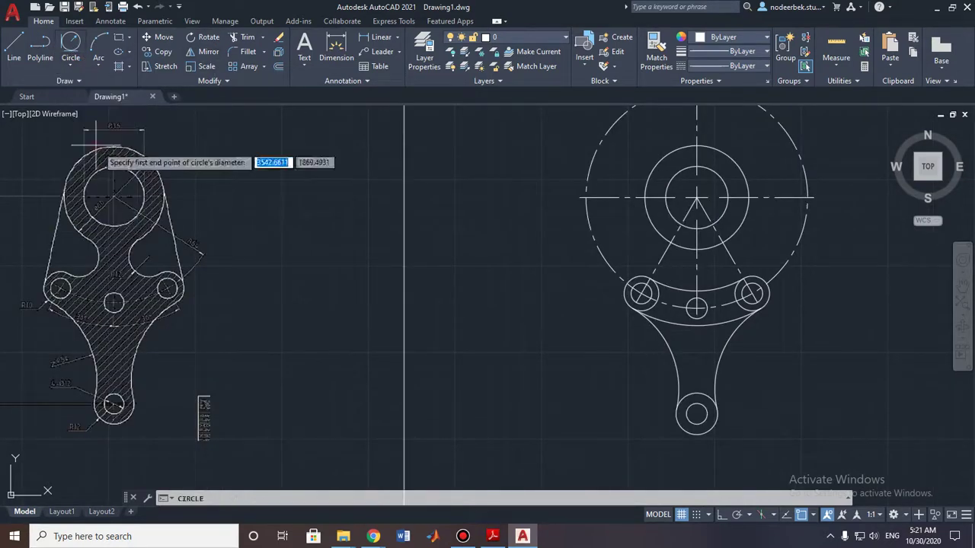
scroll(841, 244, "up", 2)
left_click(684, 300)
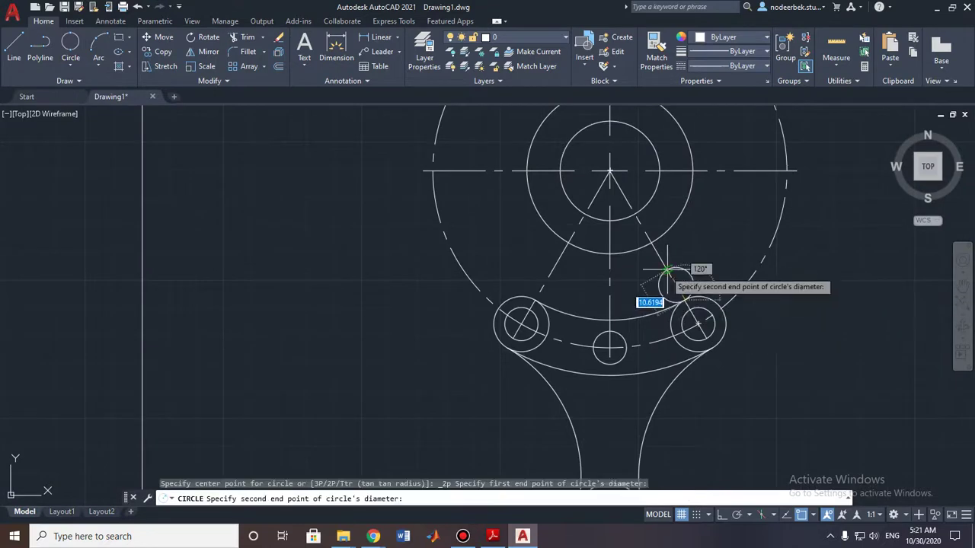
key("Escape")
Draw the matching 2-point circle on the left diagonal centre line
key("Return")
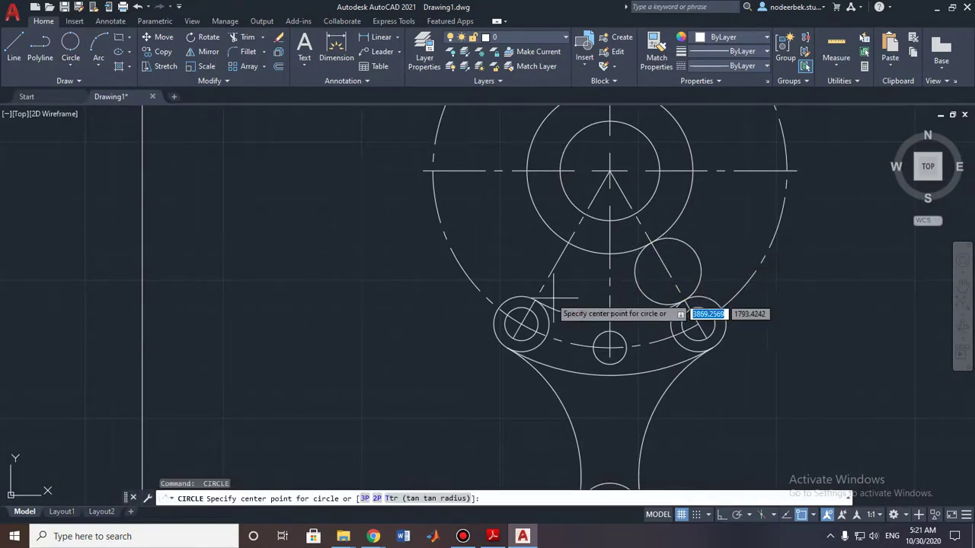
left_click(534, 299)
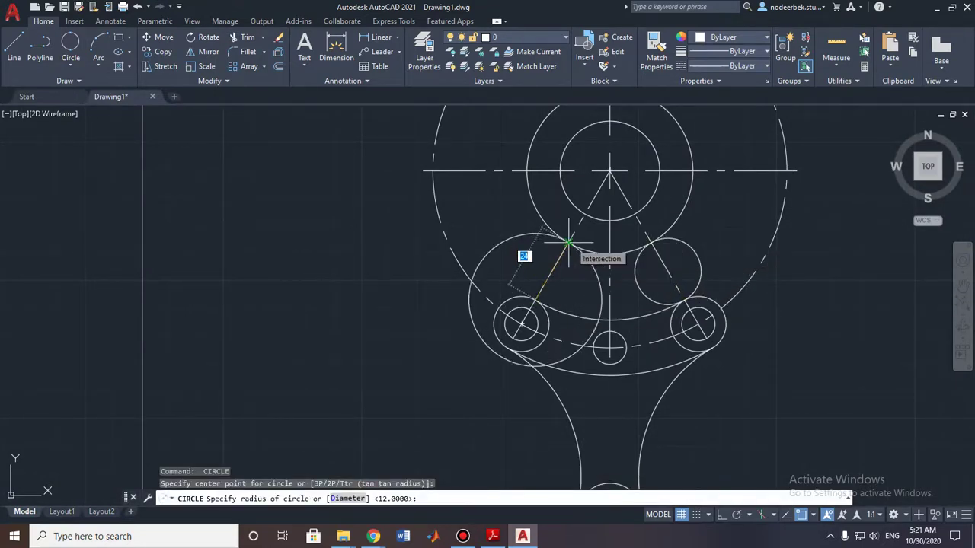
key("Escape")
left_click(69, 64)
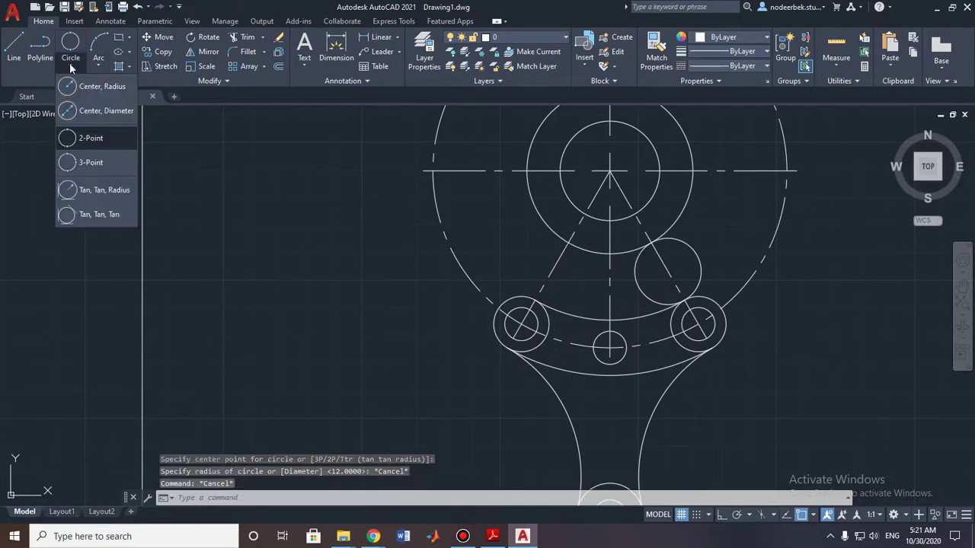
left_click(95, 139)
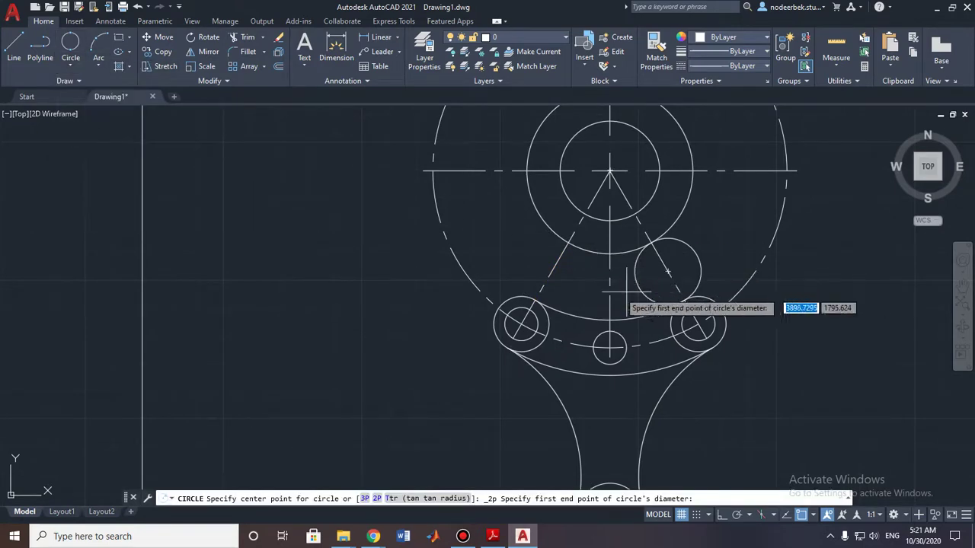
left_click(536, 298)
left_click(567, 240)
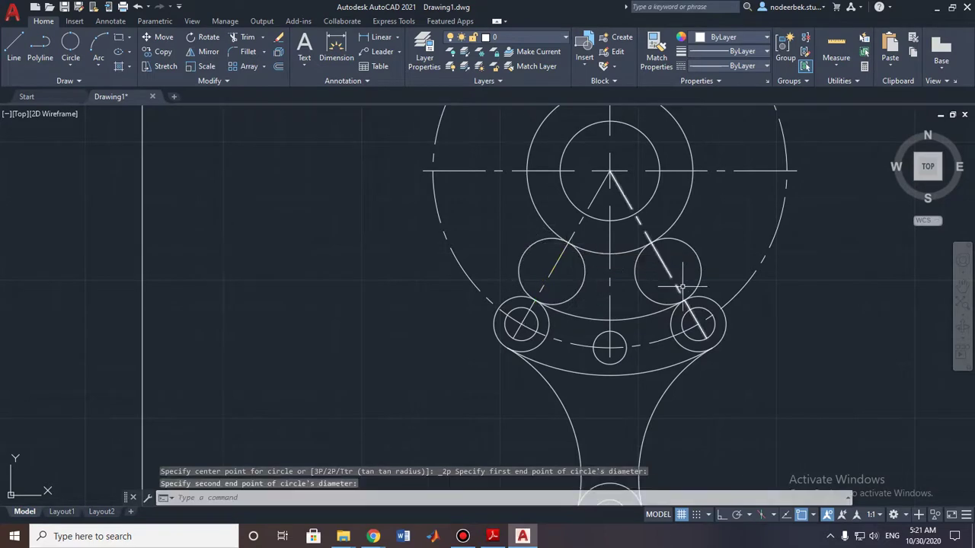
key("Escape")
scroll(689, 305, "down", 2)
Trim the arc pieces beside the right and left lower bosses
left_click(242, 37)
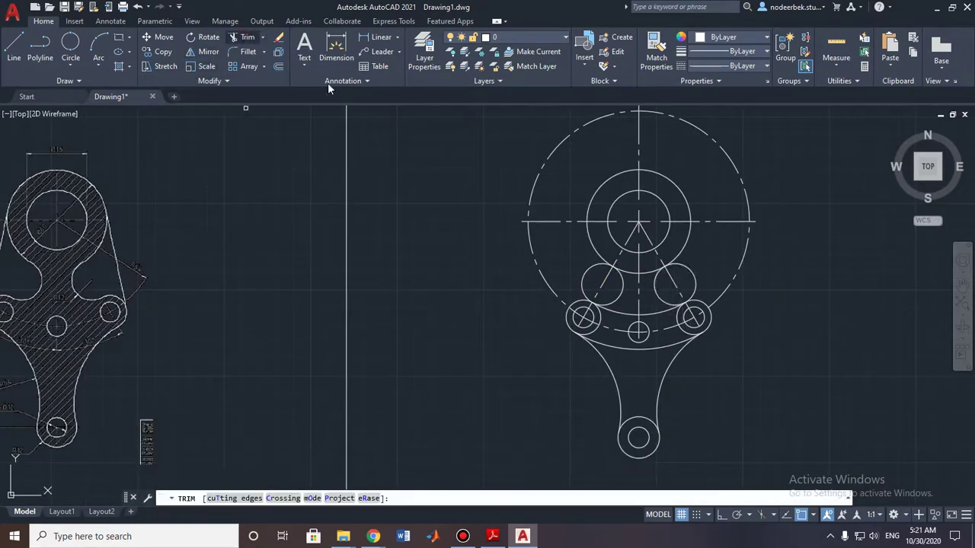
left_click(676, 274)
left_click_drag(676, 275, 694, 275)
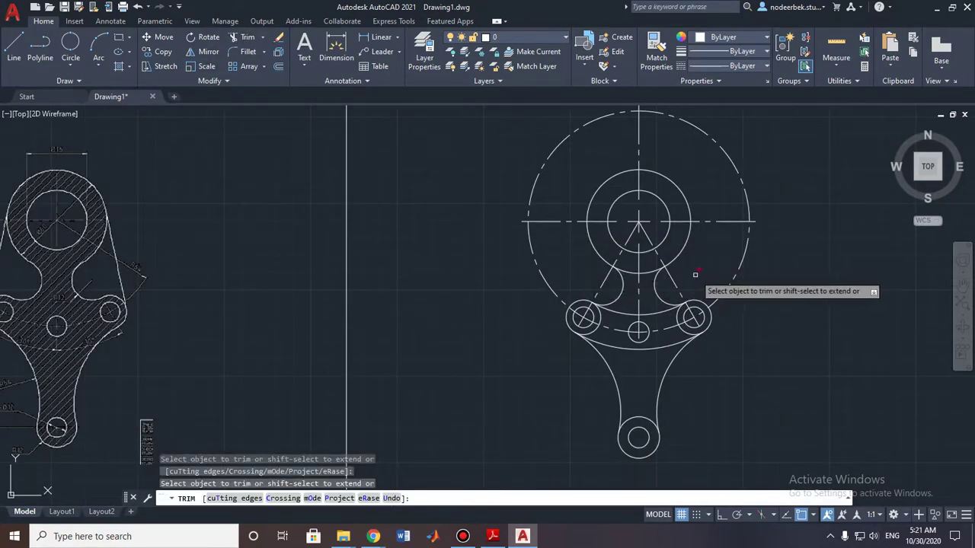
left_click_drag(638, 265, 615, 292)
middle_click_drag(619, 304, 650, 273)
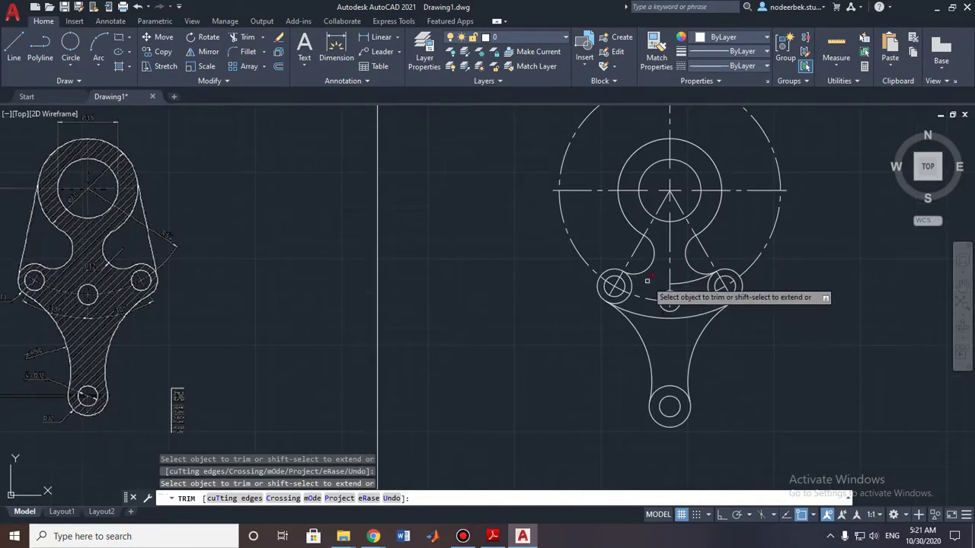
scroll(685, 290, "up", 2)
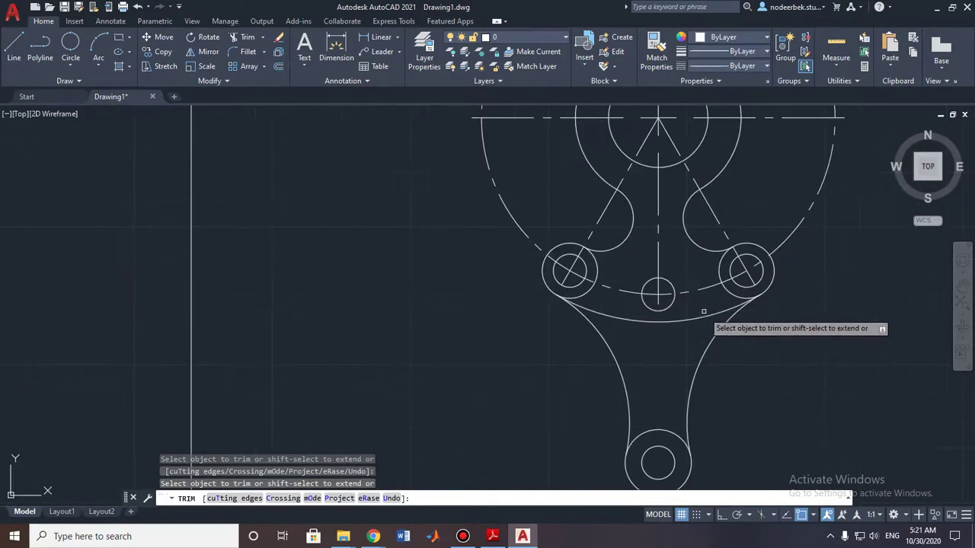
scroll(792, 316, "down", 2)
scroll(602, 305, "up", 1)
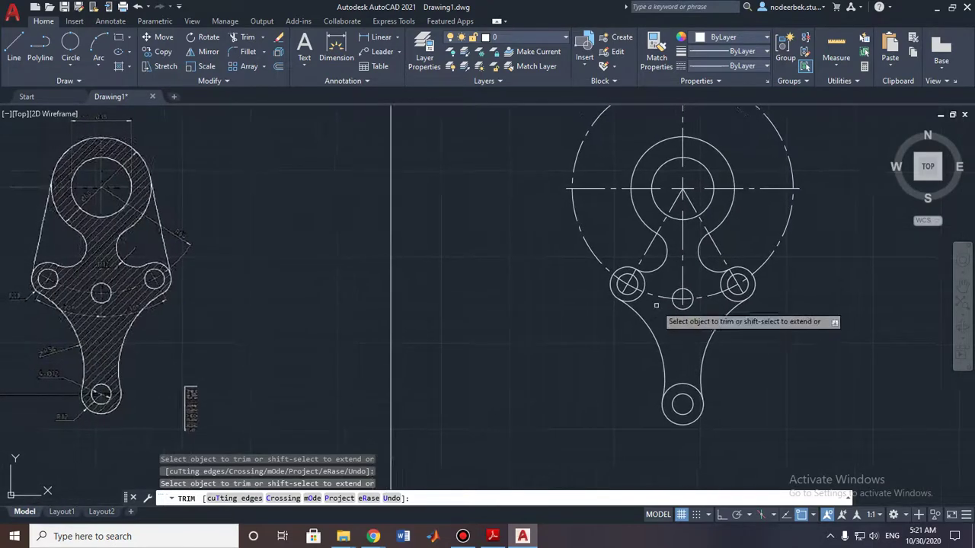
scroll(631, 267, "up", 3)
Trim the upper left boss outline and the lower arc segment under the notch
left_click(641, 241)
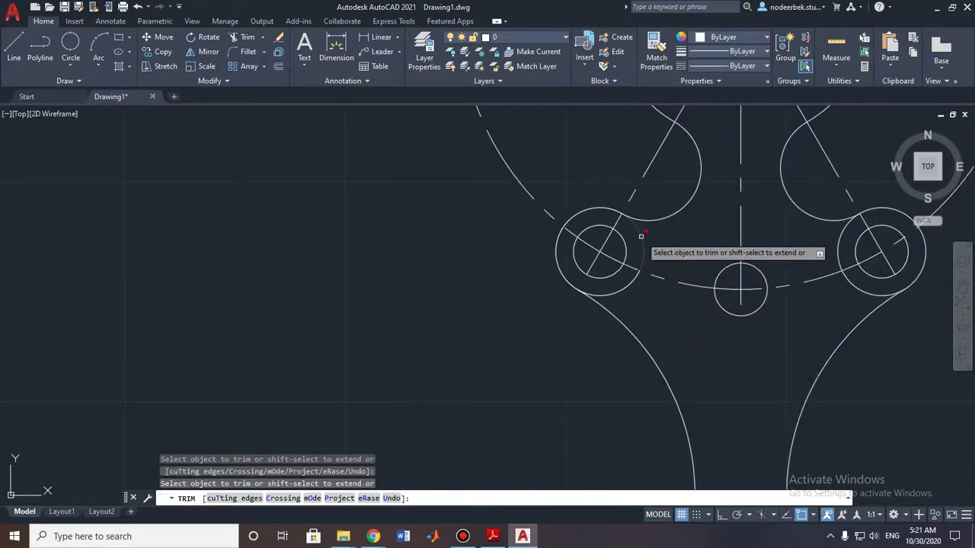
left_click(629, 286)
scroll(655, 238, "down", 3)
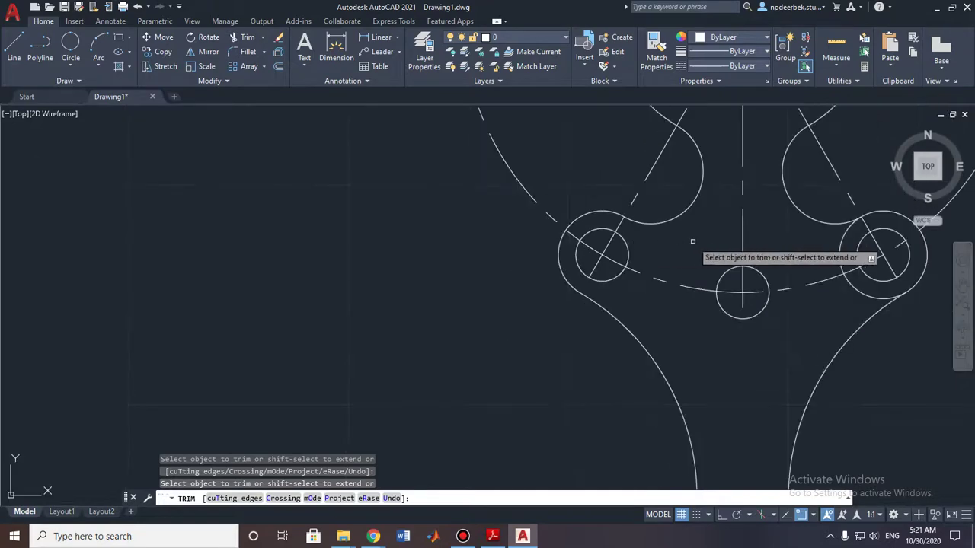
scroll(732, 236, "up", 1)
scroll(740, 221, "up", 4)
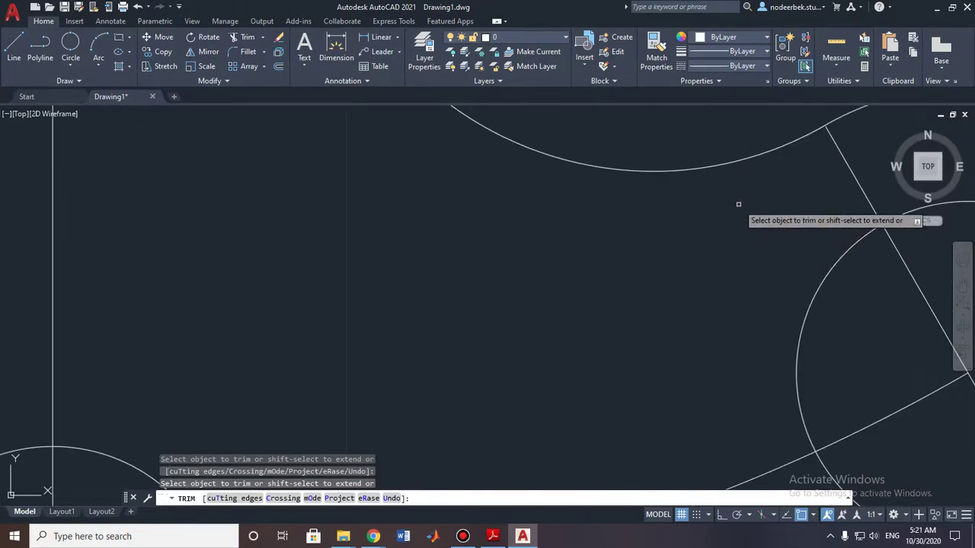
scroll(737, 214, "down", 3)
scroll(736, 290, "up", 1)
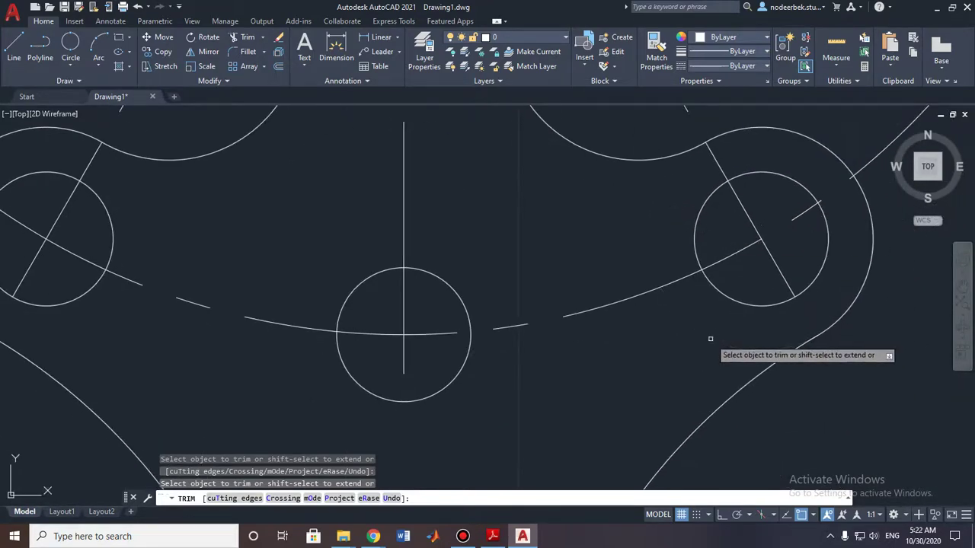
scroll(710, 338, "down", 4)
scroll(701, 337, "down", 2)
scroll(713, 311, "up", 3)
scroll(665, 307, "down", 3)
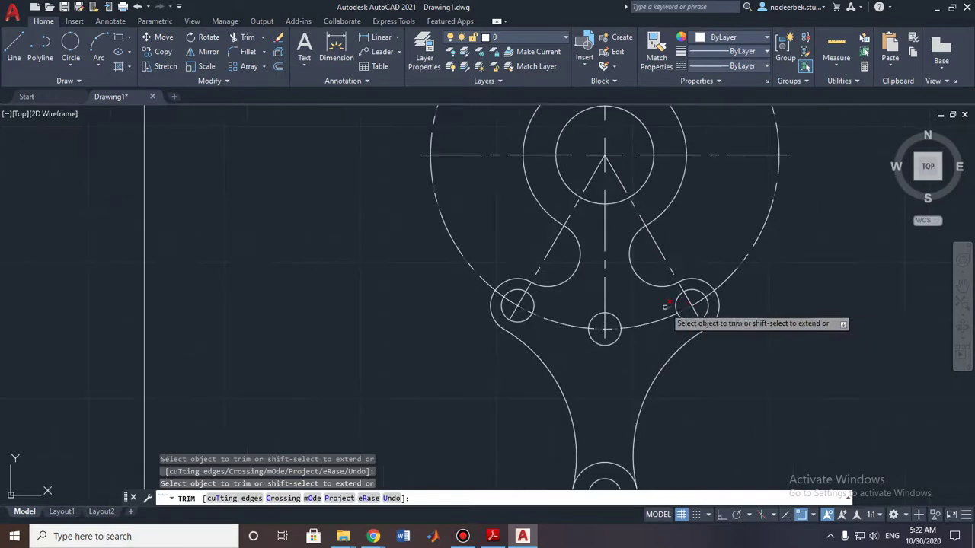
scroll(665, 307, "down", 2)
scroll(659, 336, "up", 1)
key("Escape")
scroll(709, 321, "up", 2)
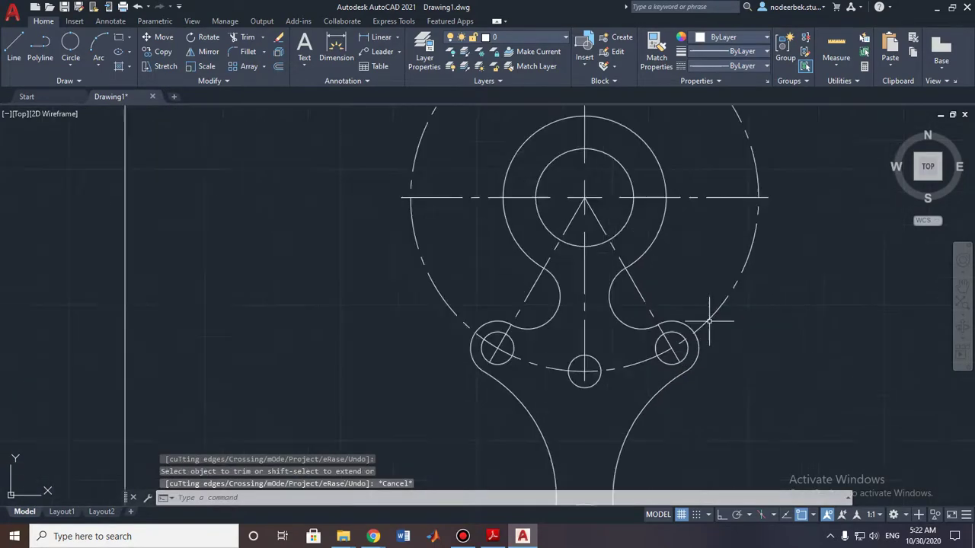
scroll(678, 352, "up", 4)
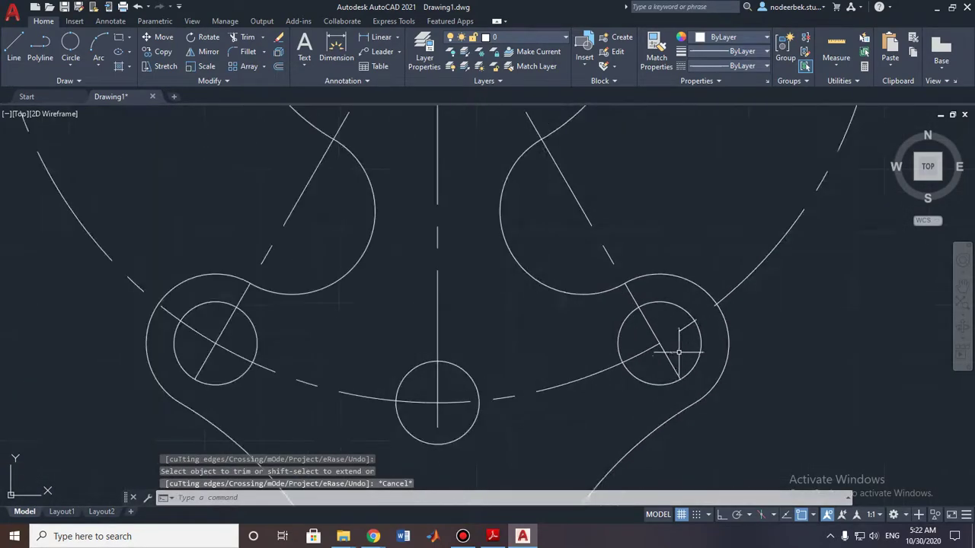
Lengthen the lower ends of the right and left diagonal centre lines by 2
left_click(671, 366)
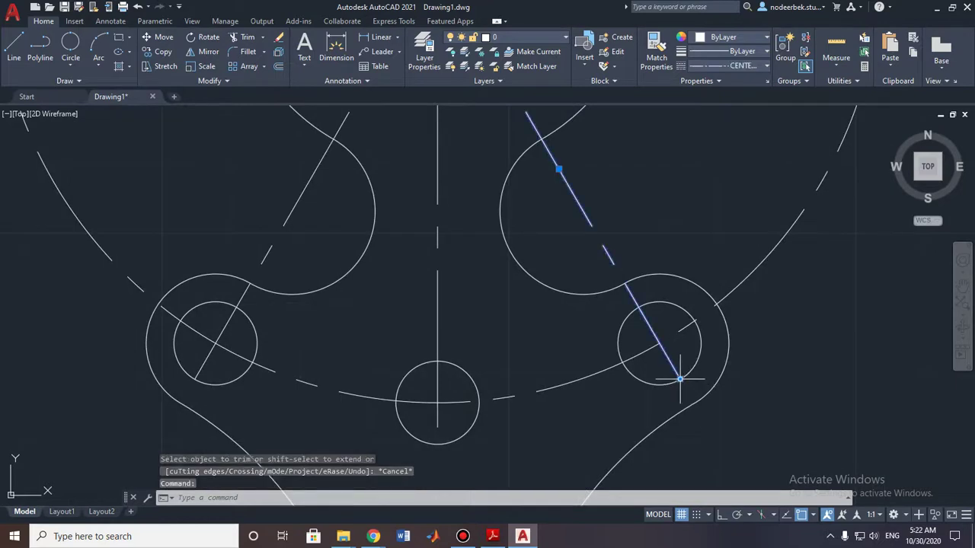
left_click(681, 378)
type("2")
key("Return")
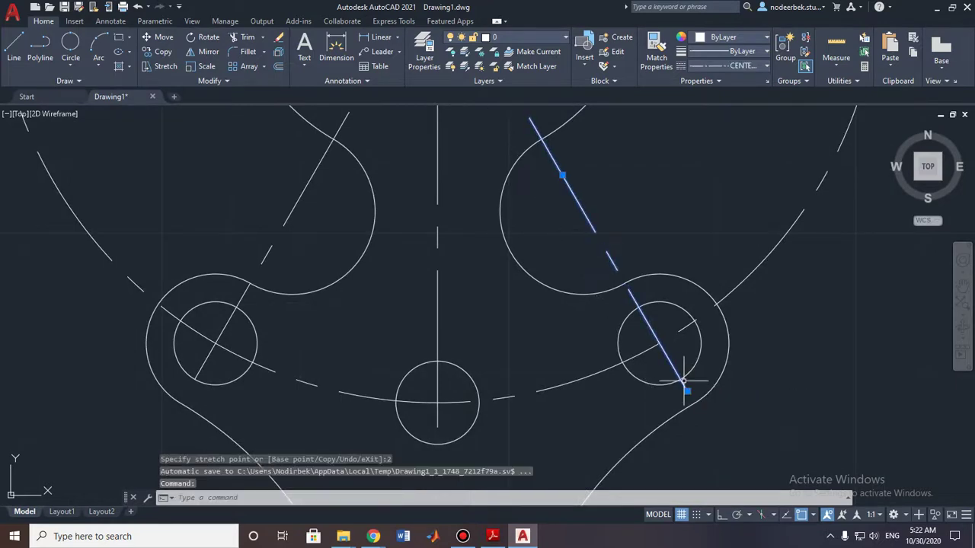
left_click(207, 357)
left_click(196, 378)
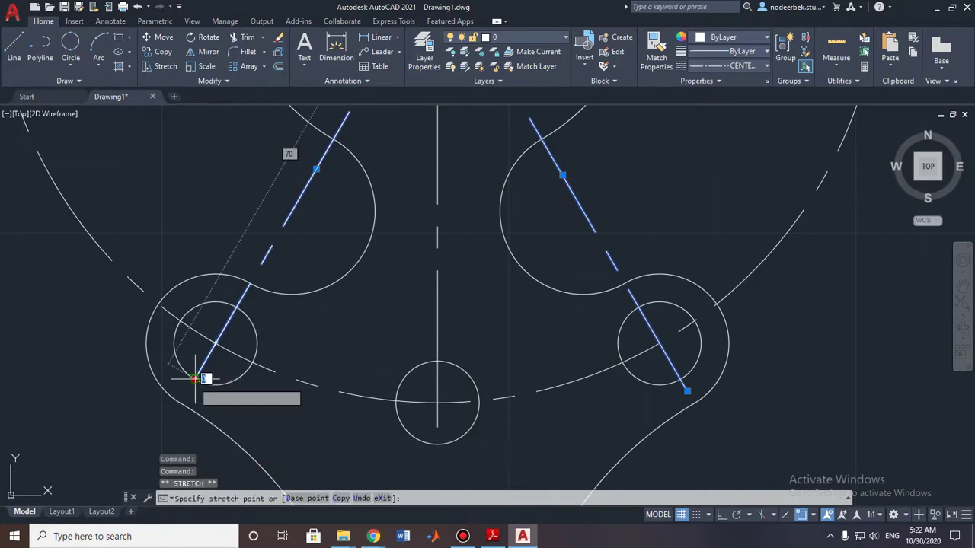
type("2")
key("Return")
key("Escape")
scroll(416, 221, "down", 2)
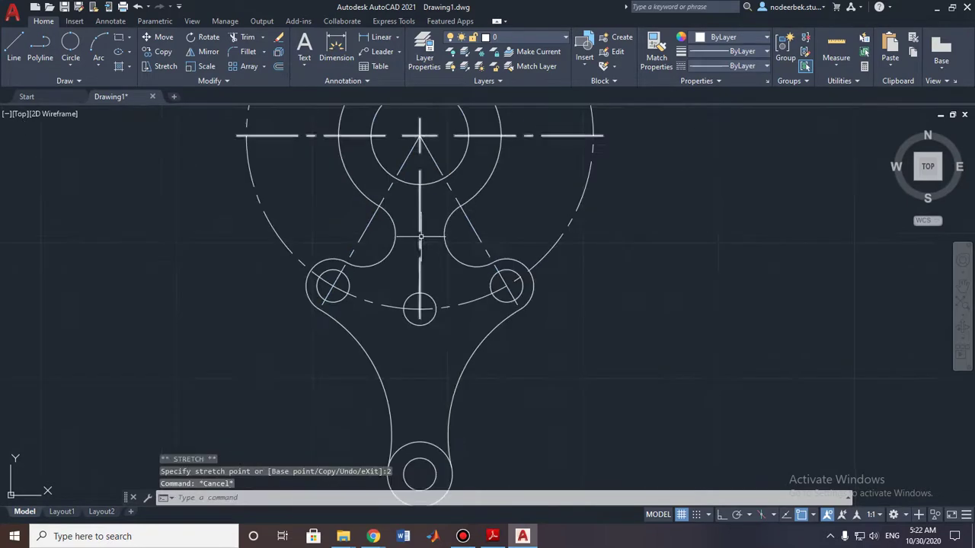
middle_click_drag(417, 238, 417, 315)
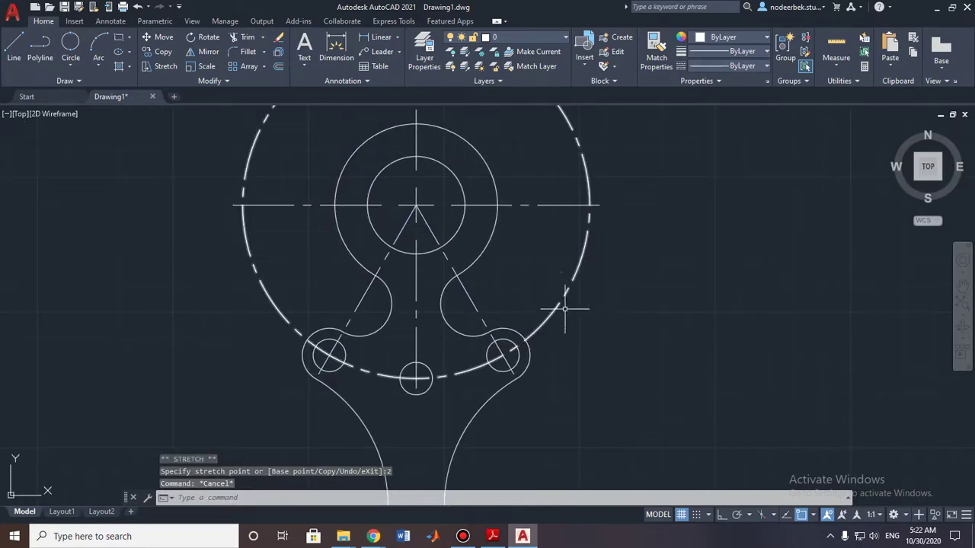
Trim the extra pieces of the dashed outer circle on both sides
left_click(248, 42)
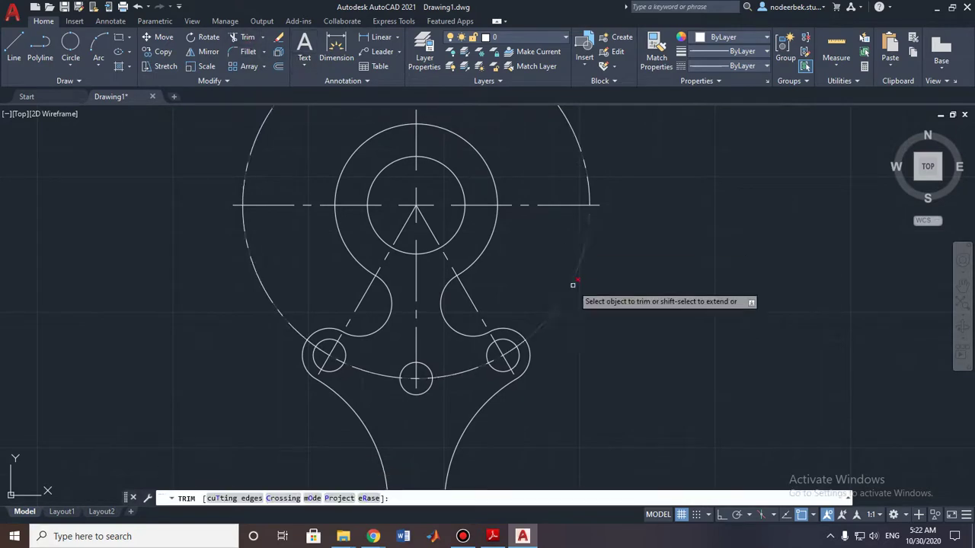
left_click(570, 286)
middle_click_drag(570, 289, 566, 335)
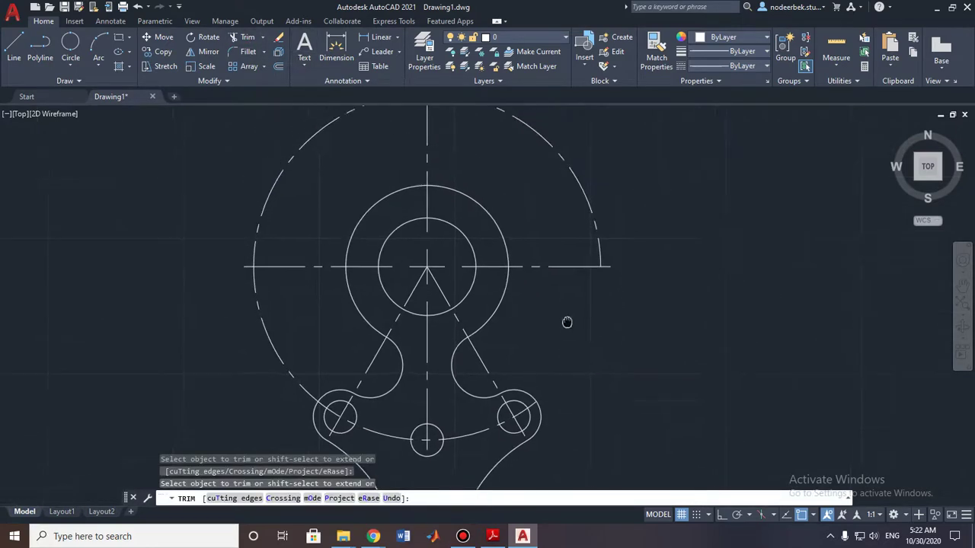
left_click(580, 195)
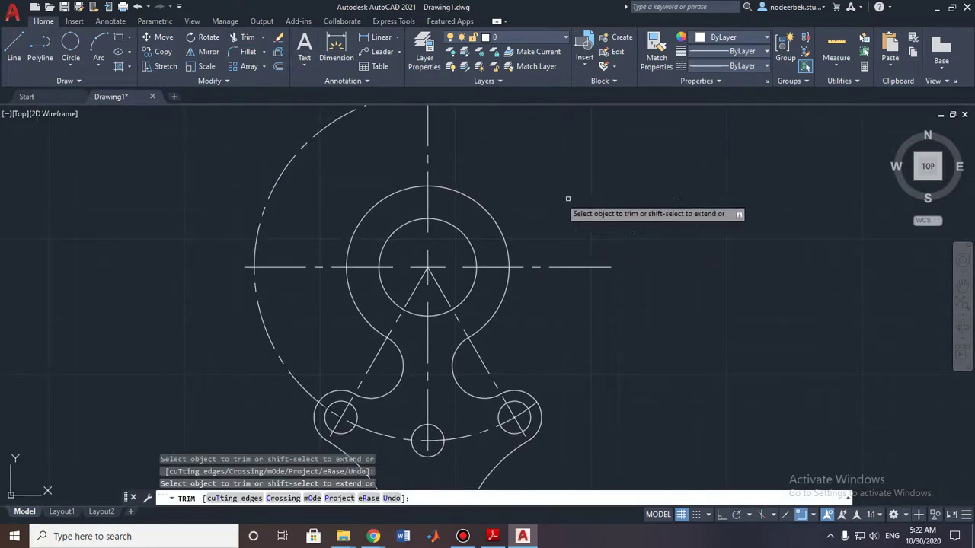
left_click(285, 158)
key("Escape")
Try stretching the dashed arc through the lower bosses by its end grip, then cancel
left_click(322, 407)
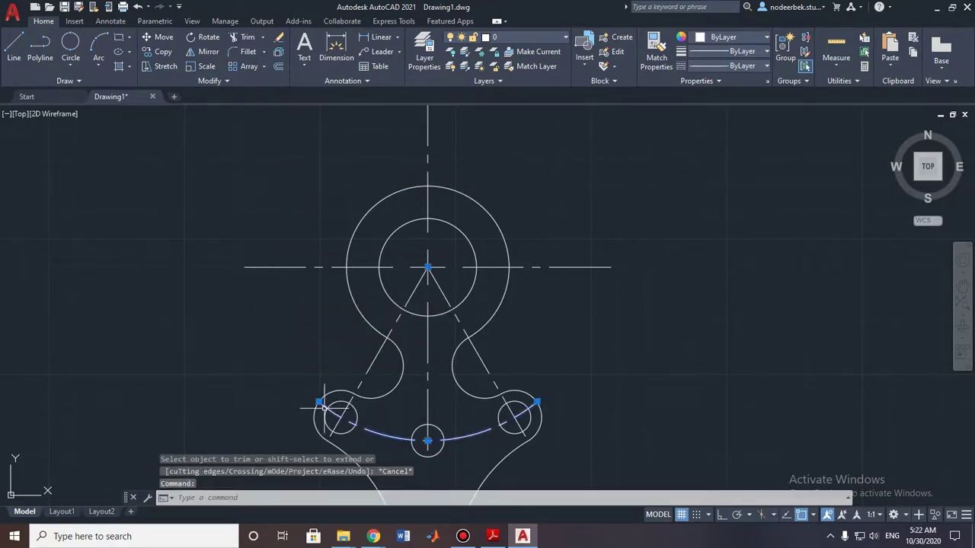
scroll(322, 407, "up", 4)
left_click(310, 394)
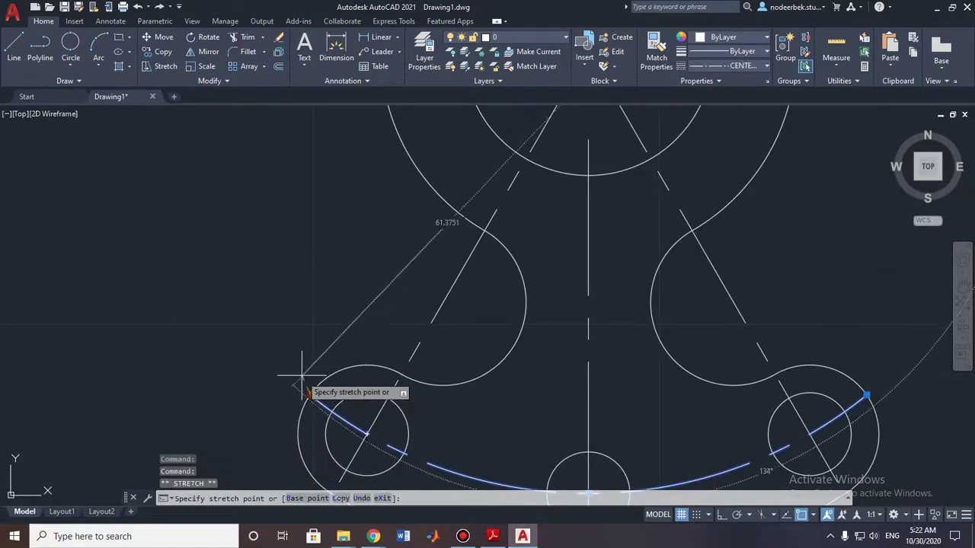
key("Escape")
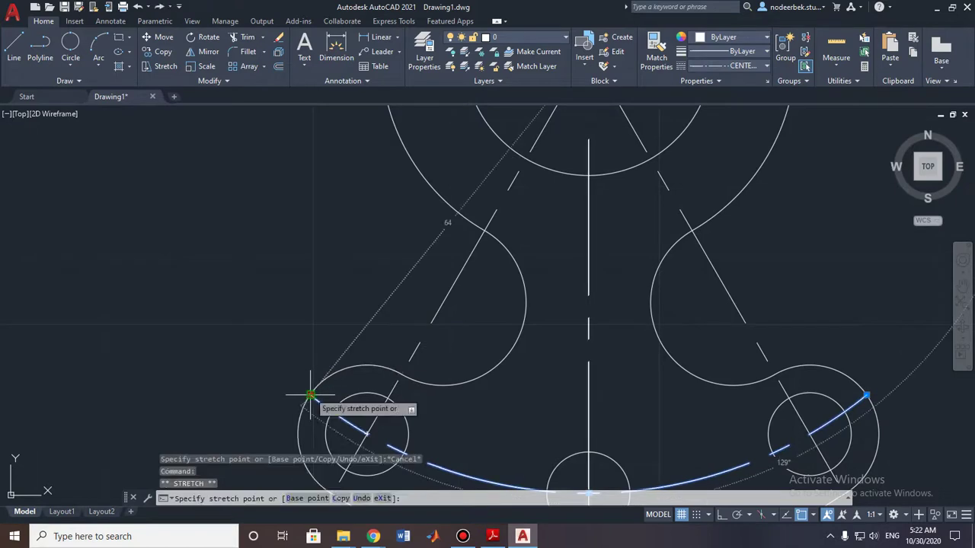
left_click(310, 394)
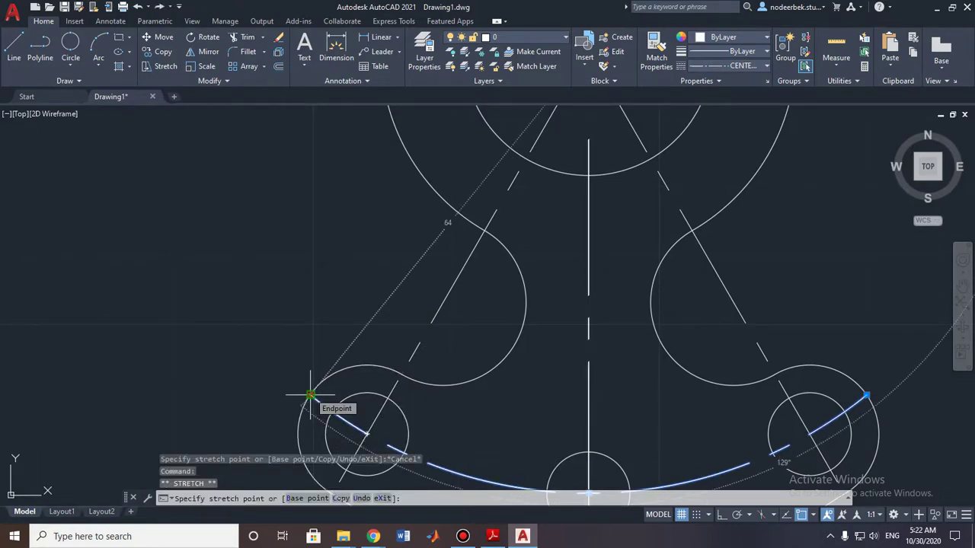
middle_click_drag(310, 394, 311, 278)
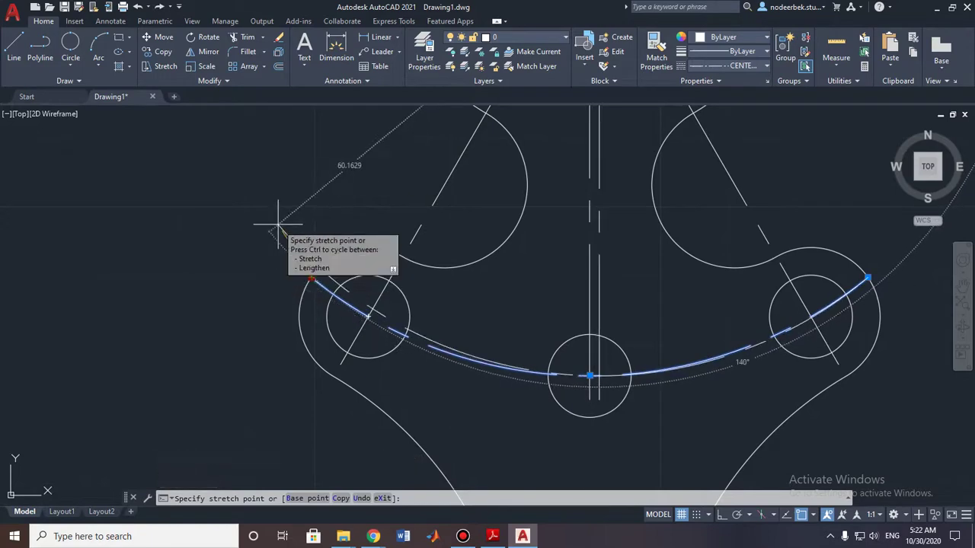
key("Escape")
Undo the last two edits and frame the part beside the Drawing No:2 reference
key("ctrl+z")
scroll(348, 228, "down", 2)
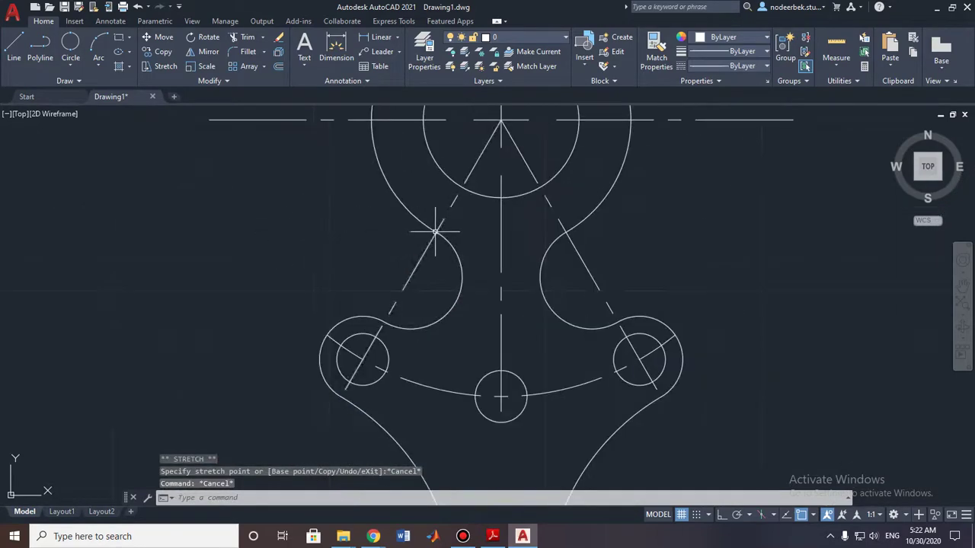
scroll(434, 228, "up", 2)
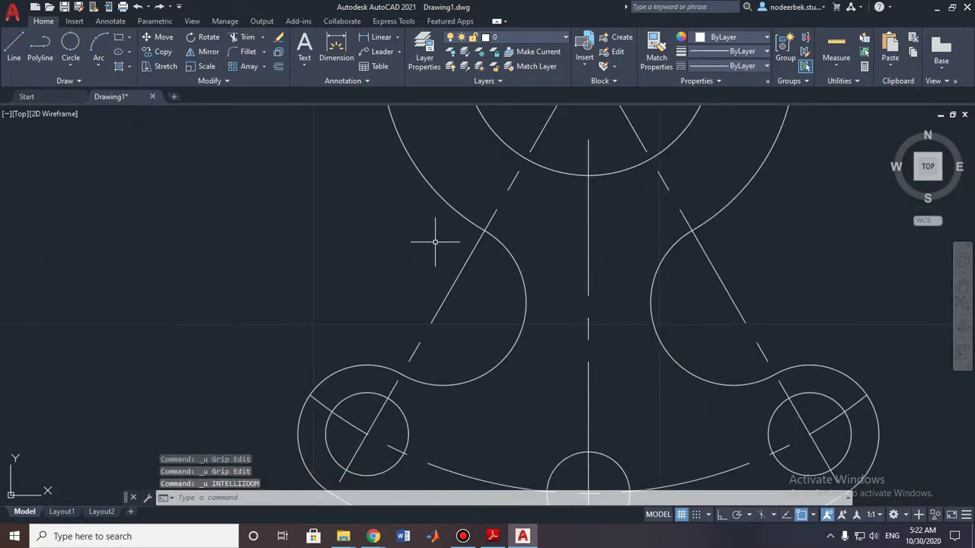
key("ctrl+z")
scroll(469, 363, "down", 3)
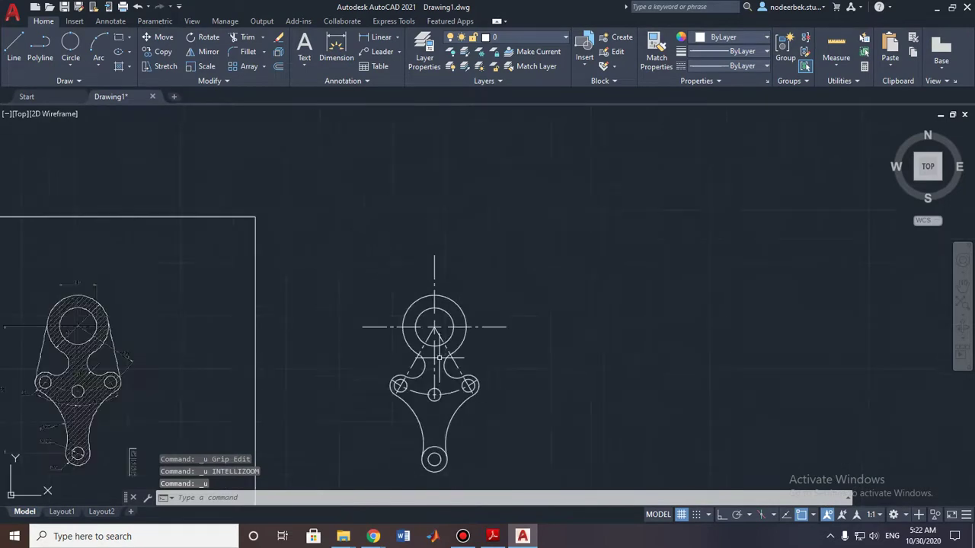
middle_click_drag(443, 349, 445, 263)
middle_click_drag(341, 382, 373, 279)
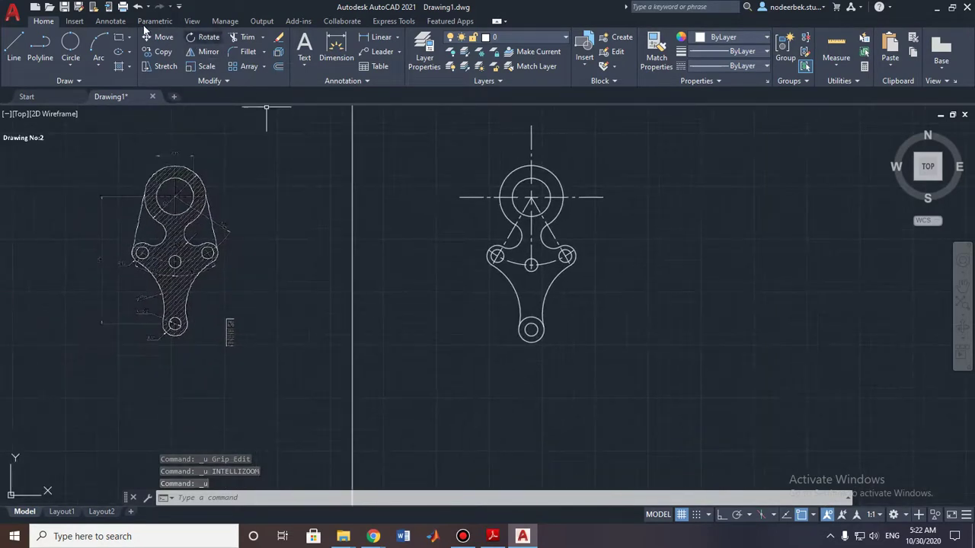
Add a center mark to the bottom circle with the CEN command
type("cen")
key("Return")
scroll(418, 222, "up", 4)
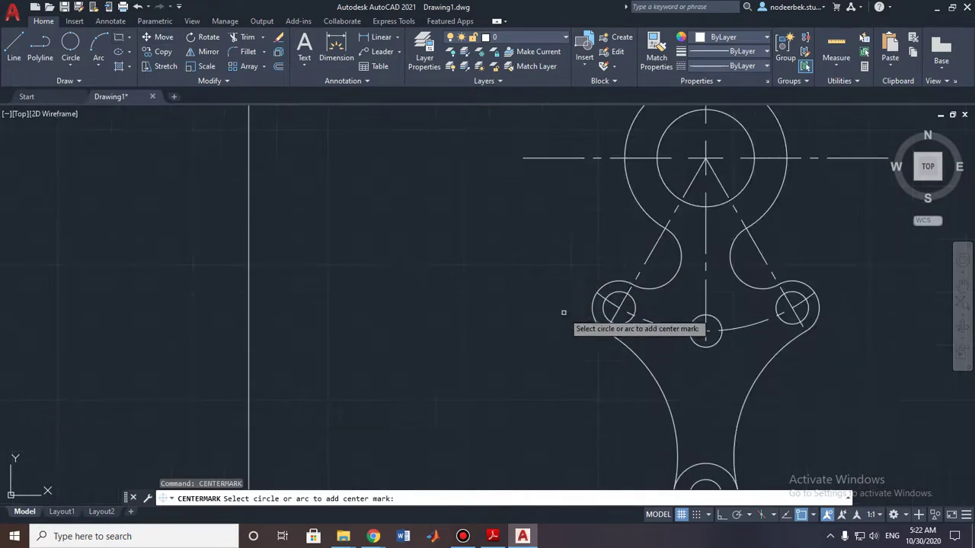
middle_click_drag(712, 428, 717, 281)
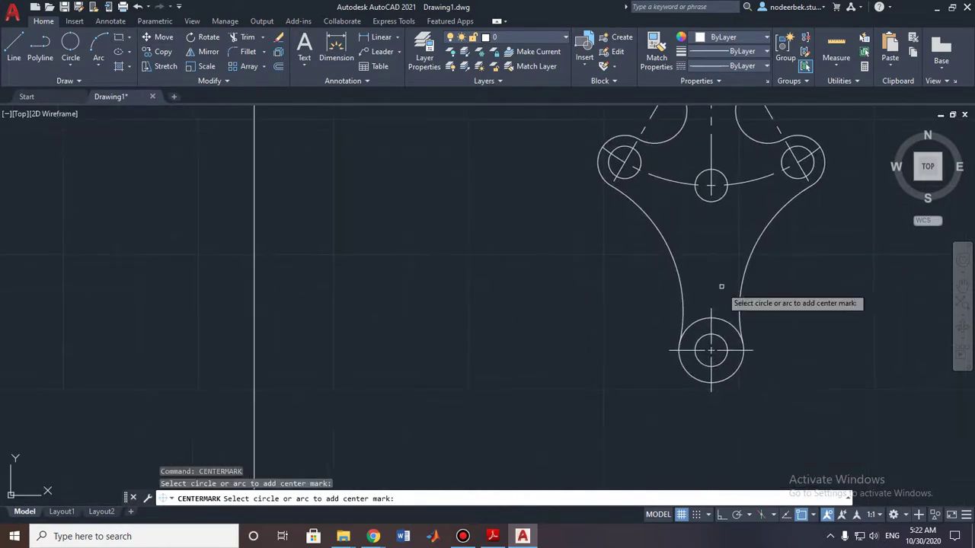
left_click(709, 310)
key("Escape")
Stretch the center mark's top grip up to the small middle circle
left_click(710, 327)
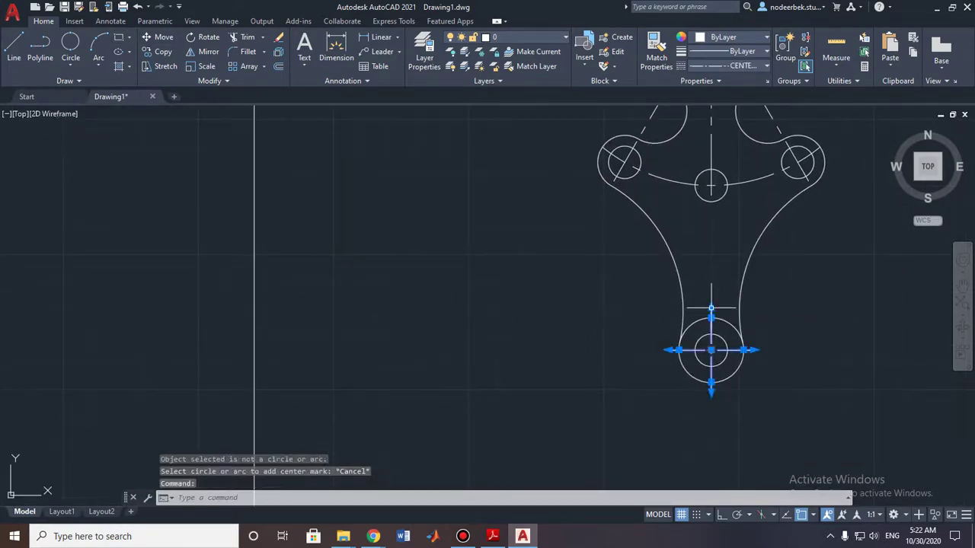
left_click(710, 313)
left_click(711, 186)
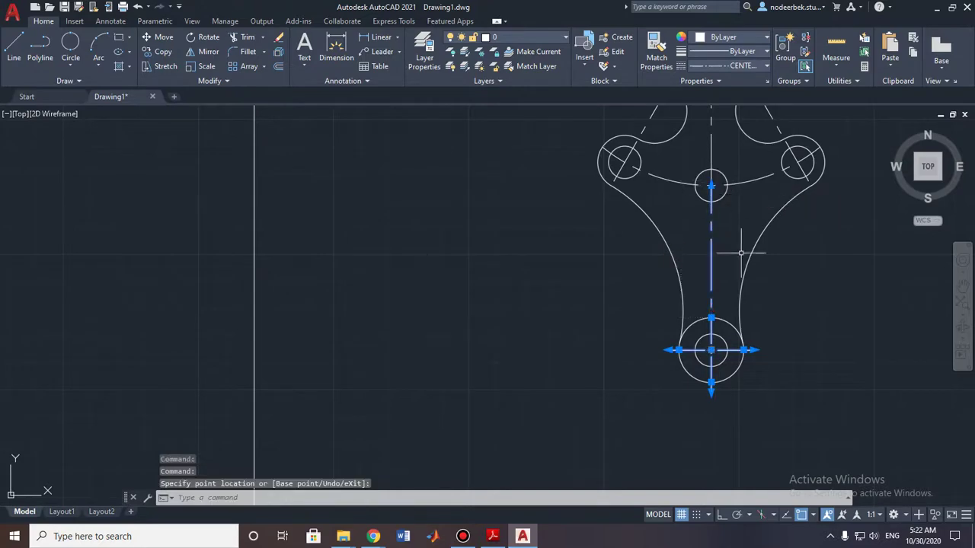
key("Escape")
scroll(718, 218, "up", 2)
scroll(724, 211, "up", 4)
scroll(711, 211, "down", 5)
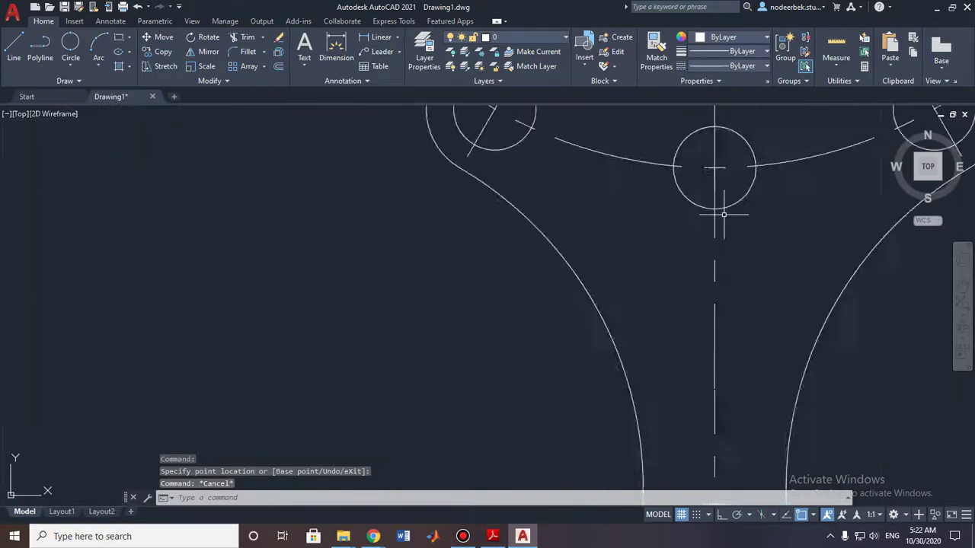
scroll(712, 222, "down", 2)
scroll(713, 222, "down", 1)
scroll(632, 254, "down", 2)
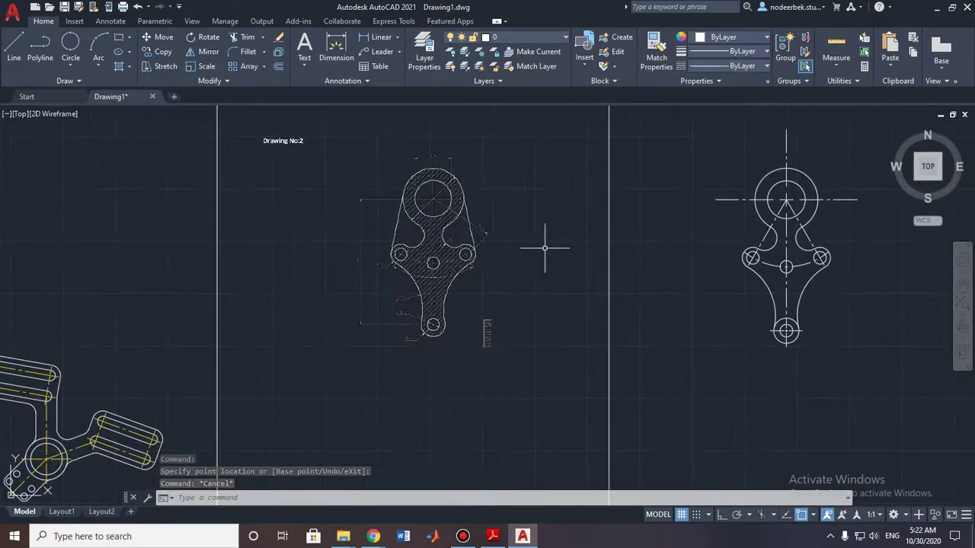
scroll(508, 245, "up", 2)
scroll(508, 245, "down", 2)
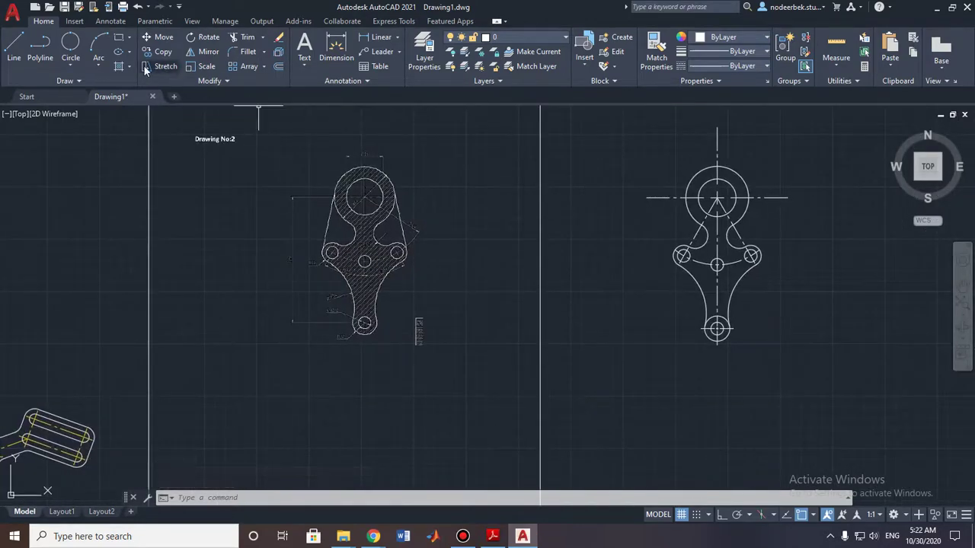
Draw a line from the top circle/centerline intersection to the left lobe's outer circle
left_click(14, 50)
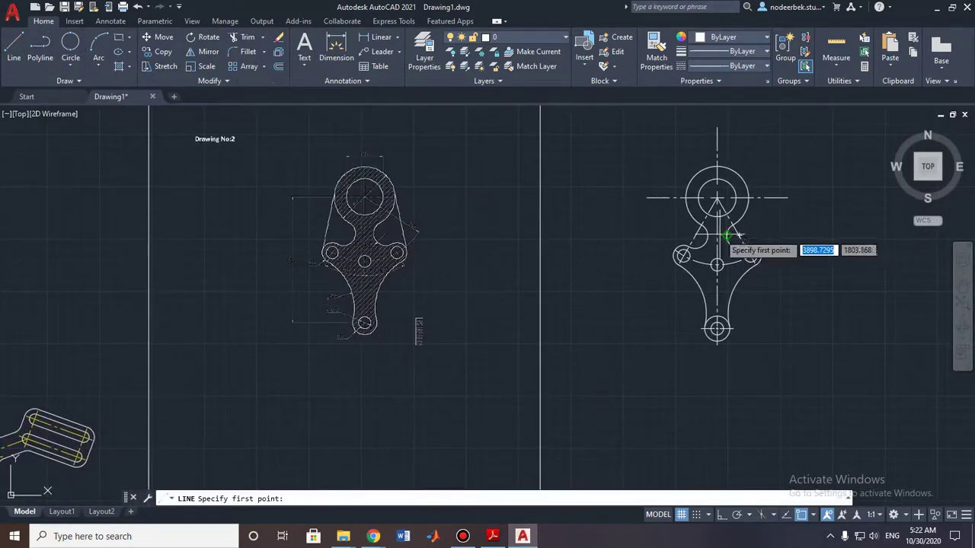
scroll(728, 236, "up", 1)
scroll(392, 279, "up", 1)
scroll(217, 304, "up", 1)
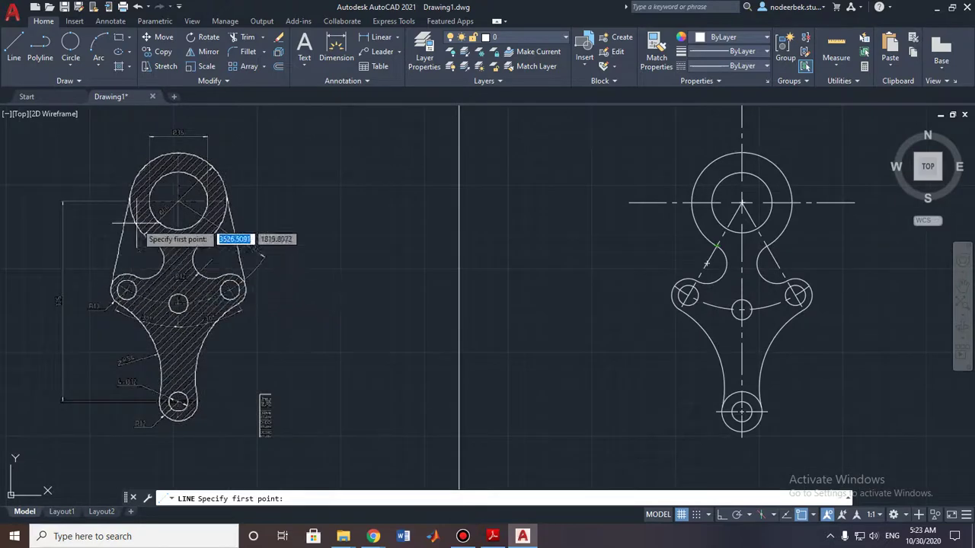
scroll(664, 272, "up", 2)
scroll(663, 214, "up", 1)
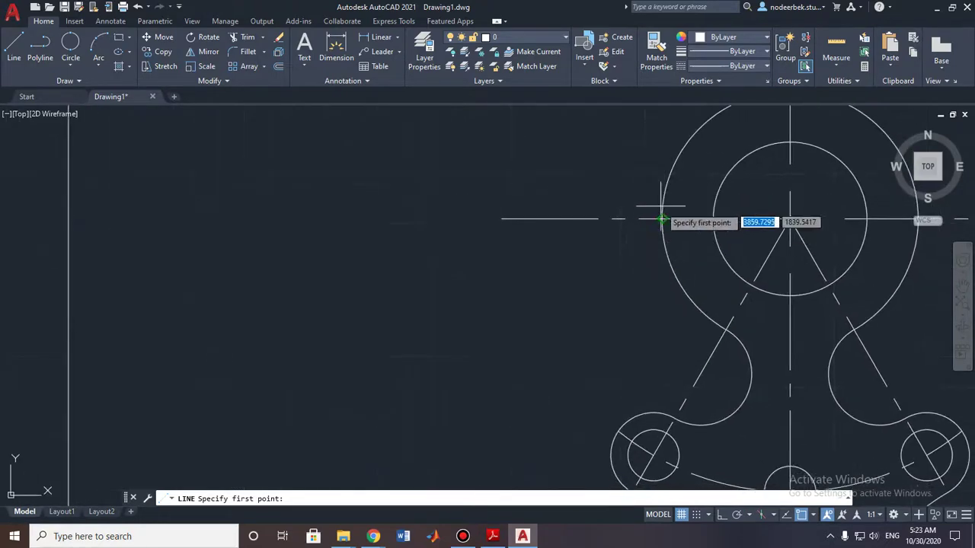
left_click(662, 221)
middle_click_drag(662, 221, 661, 117)
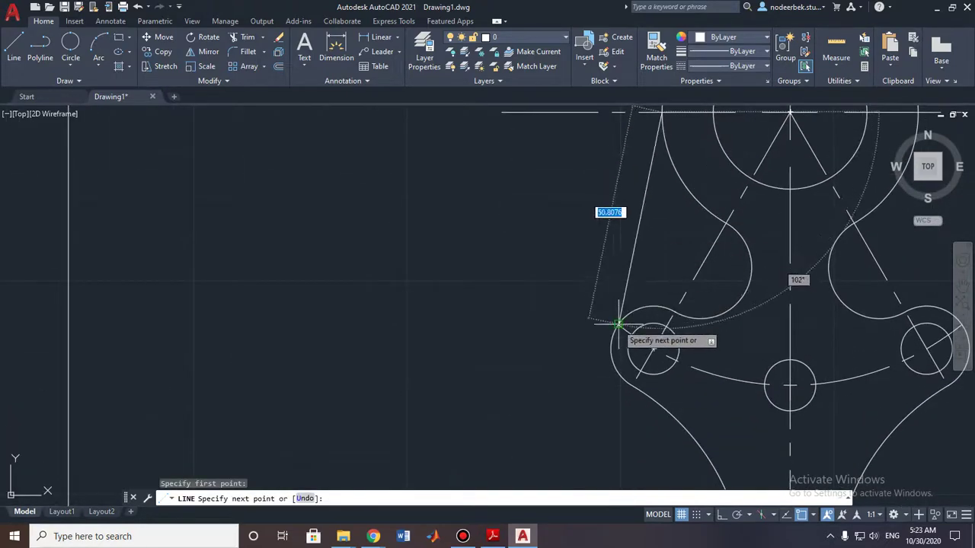
scroll(618, 328, "up", 3)
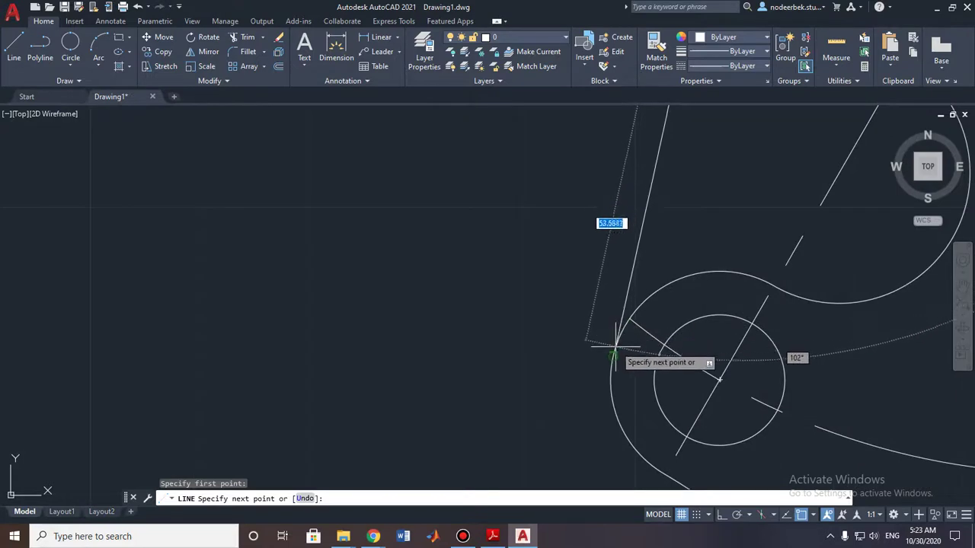
left_click(615, 348)
key("Escape")
Select the new slanted line and start mirroring it
scroll(685, 305, "up", 2)
middle_click_drag(693, 330, 688, 483)
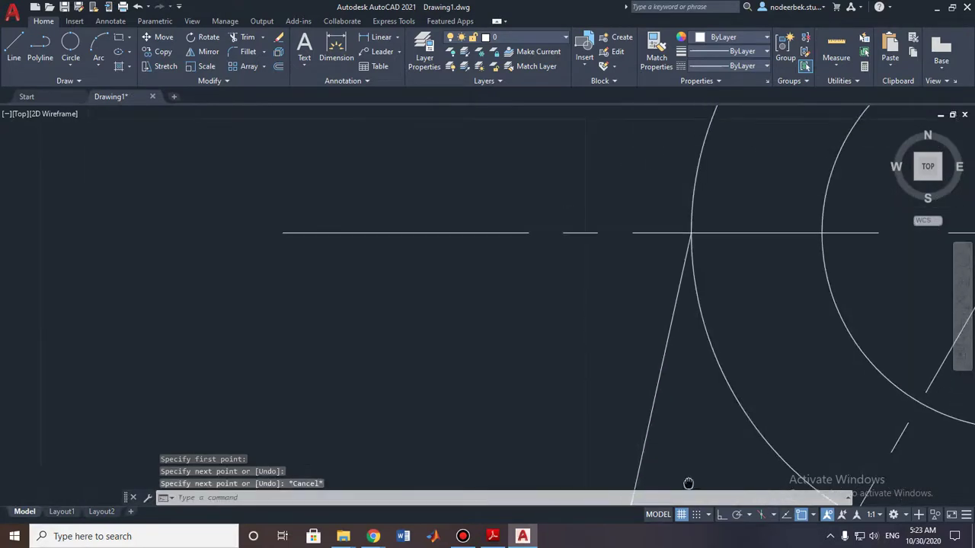
left_click(682, 274)
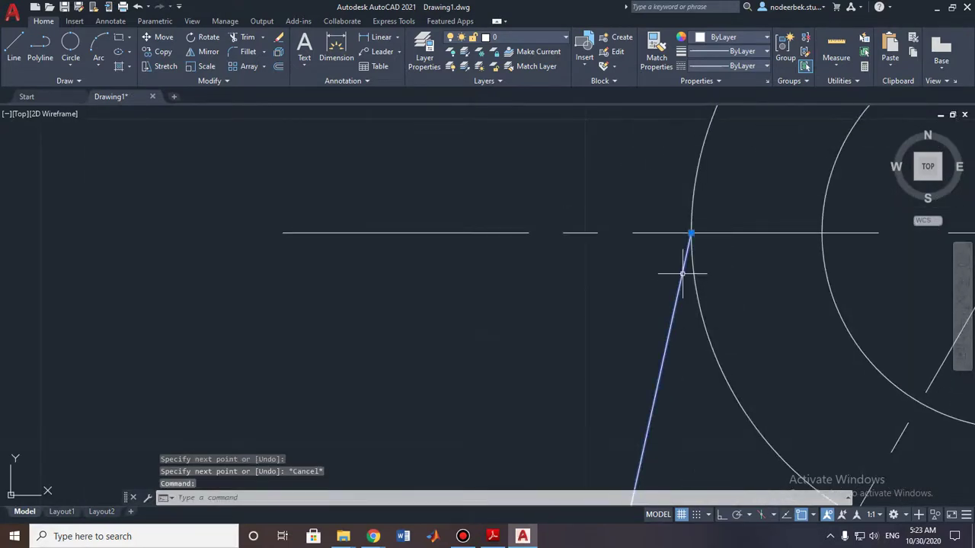
left_click(692, 232)
key("Escape")
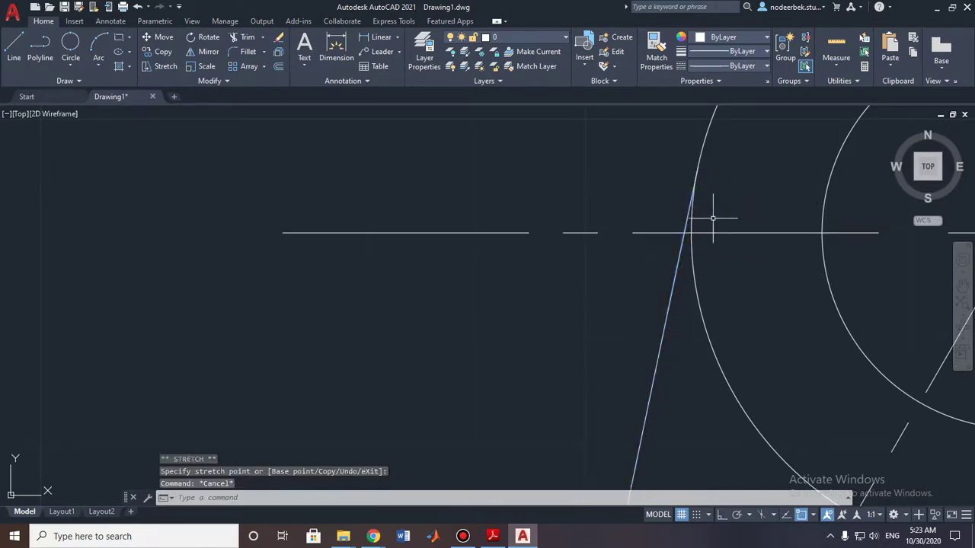
scroll(709, 276, "down", 2)
scroll(681, 279, "down", 1)
left_click(682, 284)
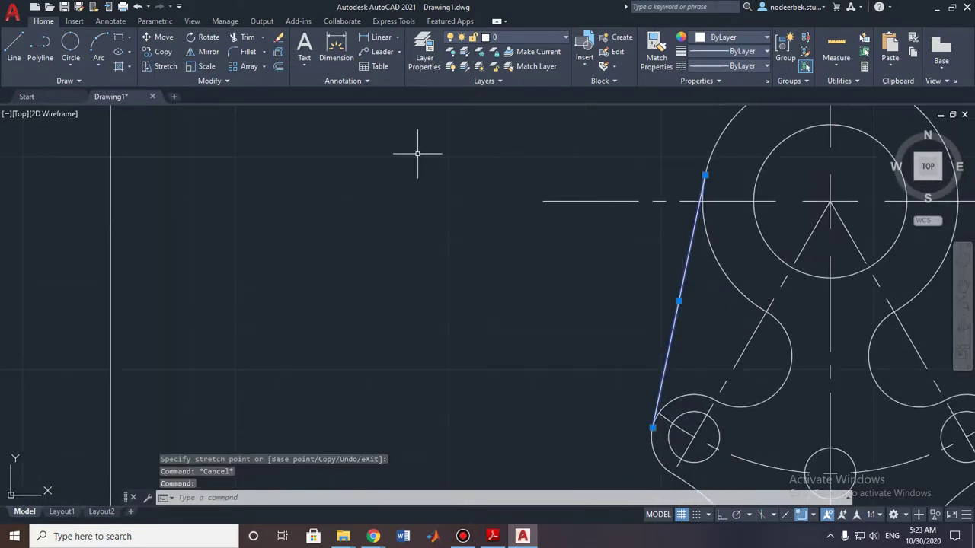
left_click(208, 51)
Mirror the slanted left edge across the vertical centerline to the right side, keeping the original
middle_click_drag(830, 213, 660, 203)
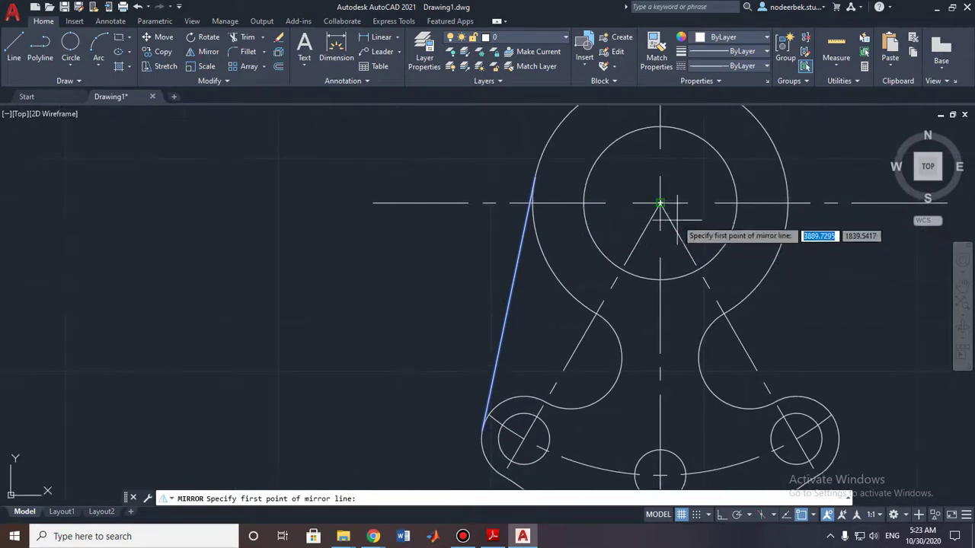
left_click(660, 203)
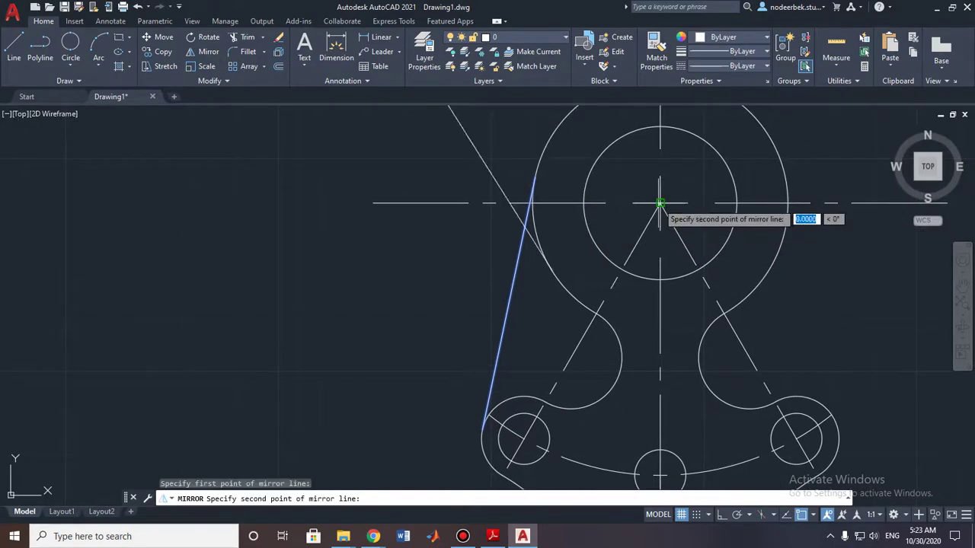
left_click(661, 284)
key("Escape")
Erase both dashed 60° diagonal center lines leading to the side lobes
scroll(663, 274, "down", 3)
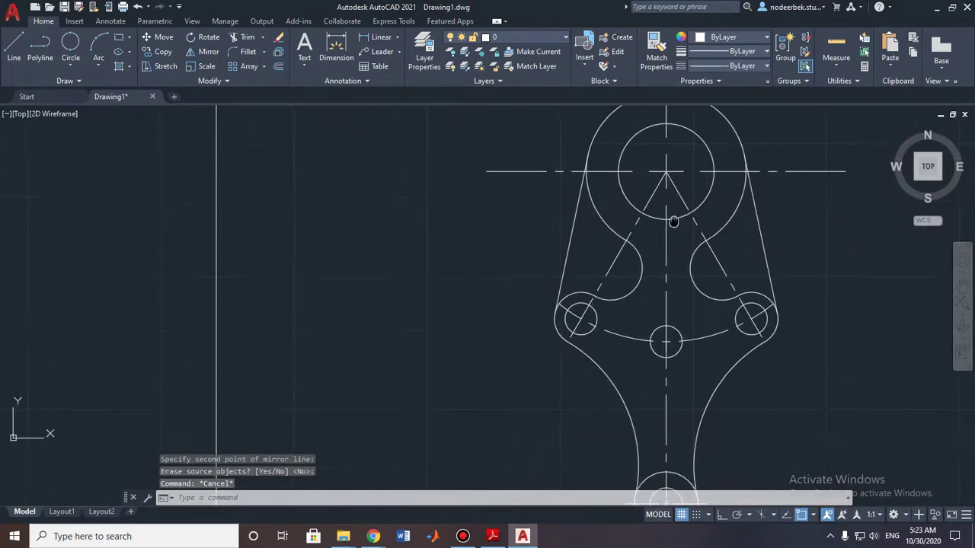
scroll(673, 252, "down", 1)
scroll(327, 228, "up", 3)
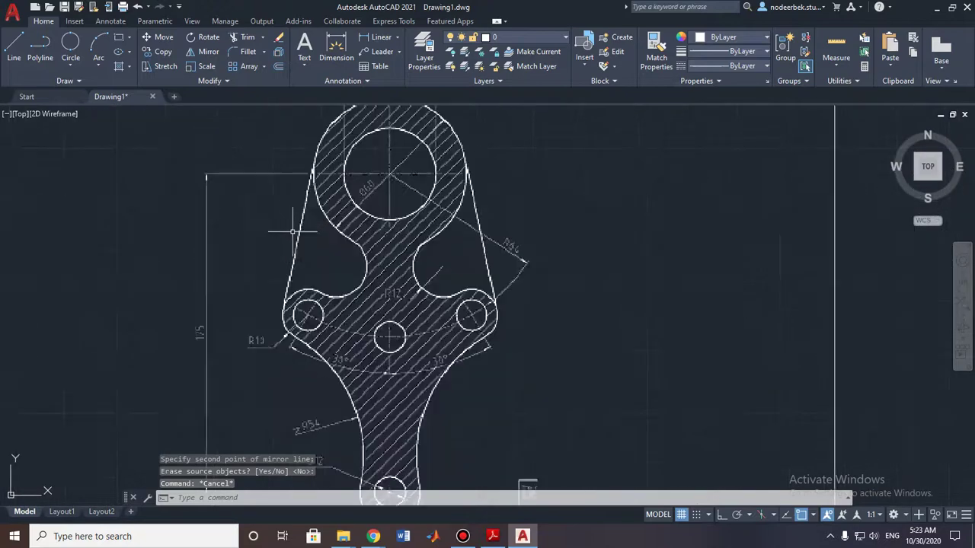
scroll(409, 232, "up", 5)
scroll(472, 227, "down", 3)
scroll(751, 239, "down", 2)
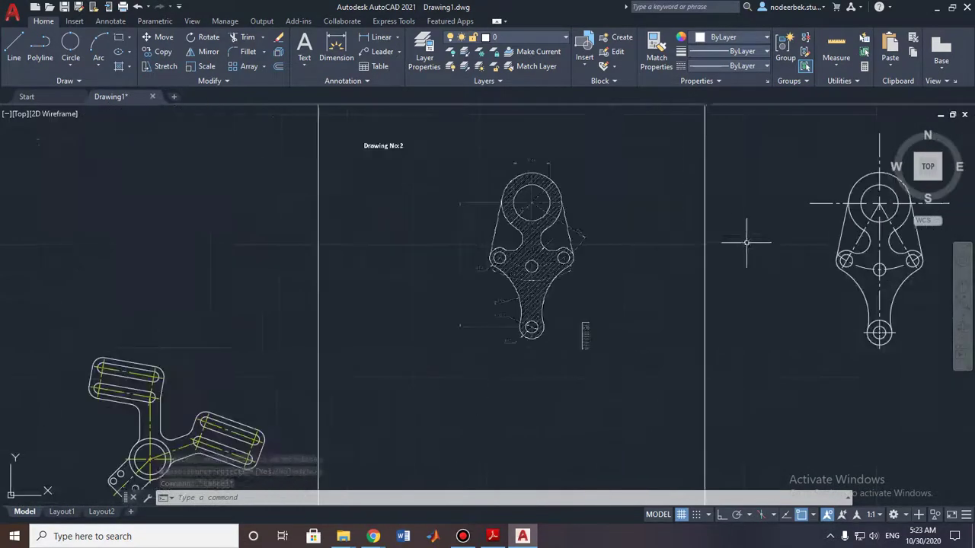
scroll(629, 233, "up", 1)
scroll(746, 236, "up", 5)
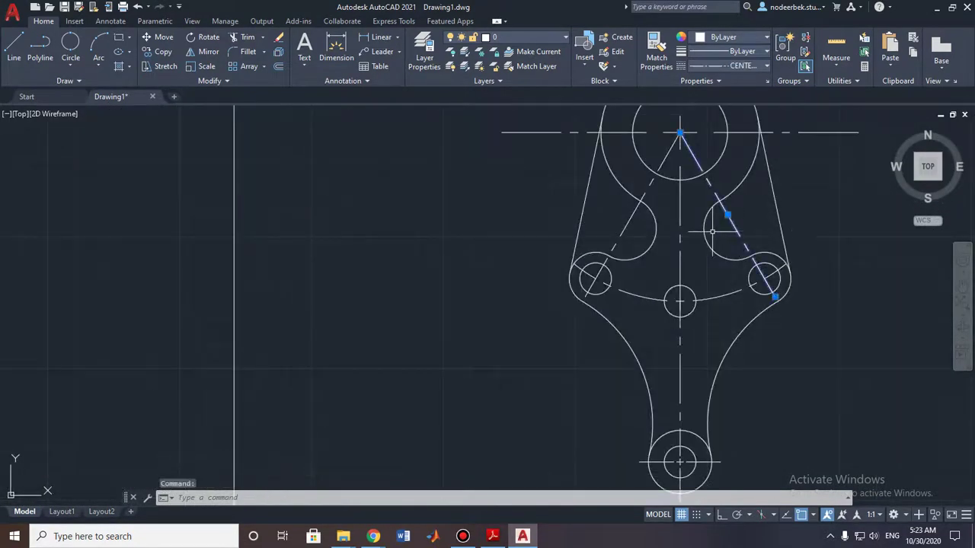
key("Delete")
left_click(631, 226)
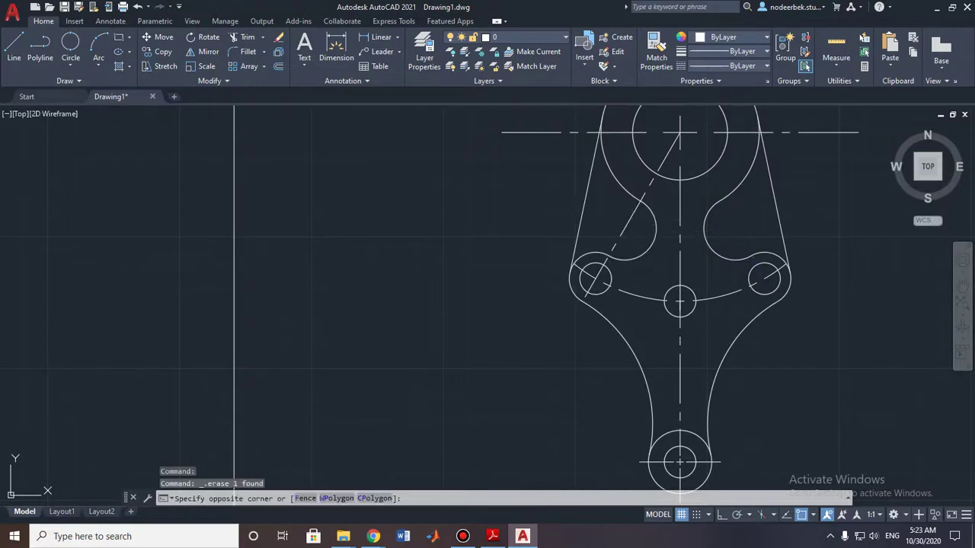
left_click(633, 215)
key("Delete")
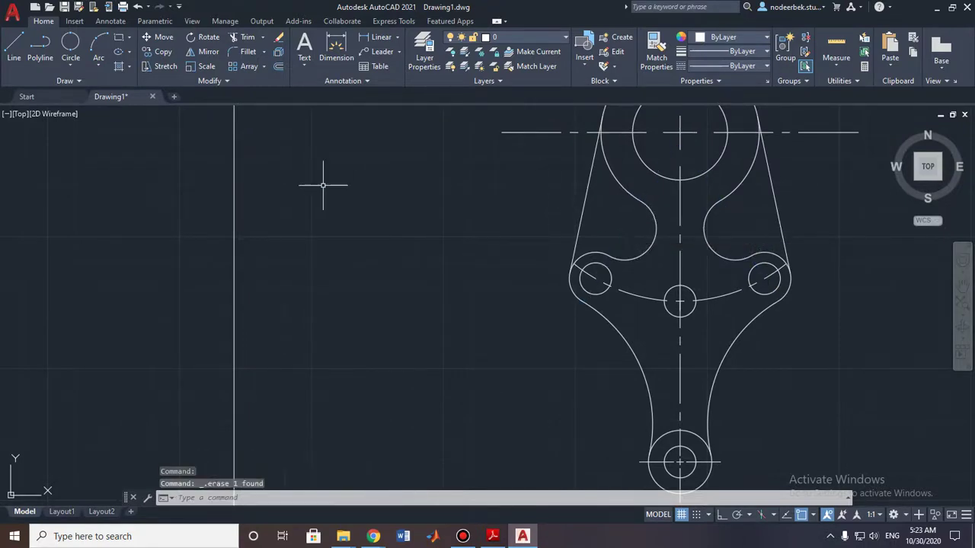
Add center marks to the left and right small side holes
left_click(107, 22)
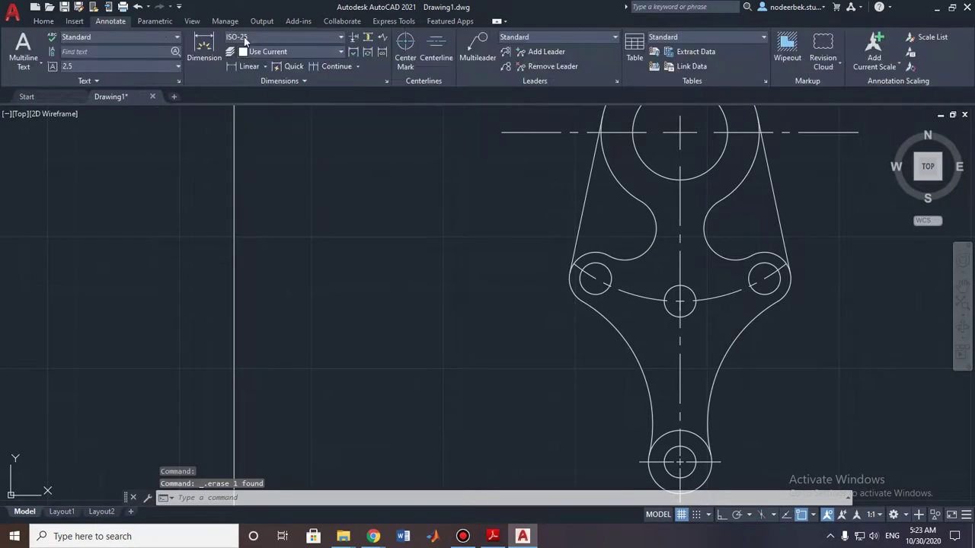
left_click(406, 43)
left_click(610, 269)
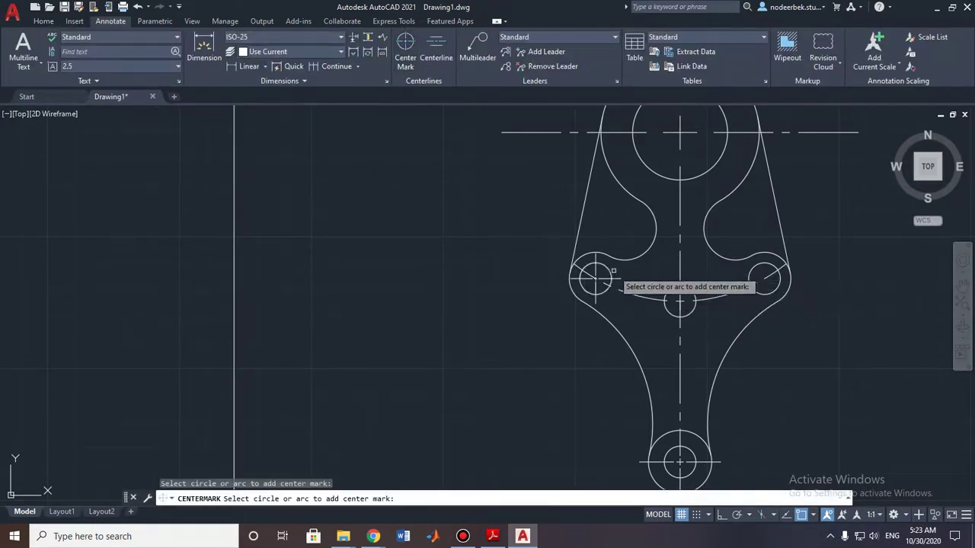
left_click(764, 270)
key("Escape")
key("Escape")
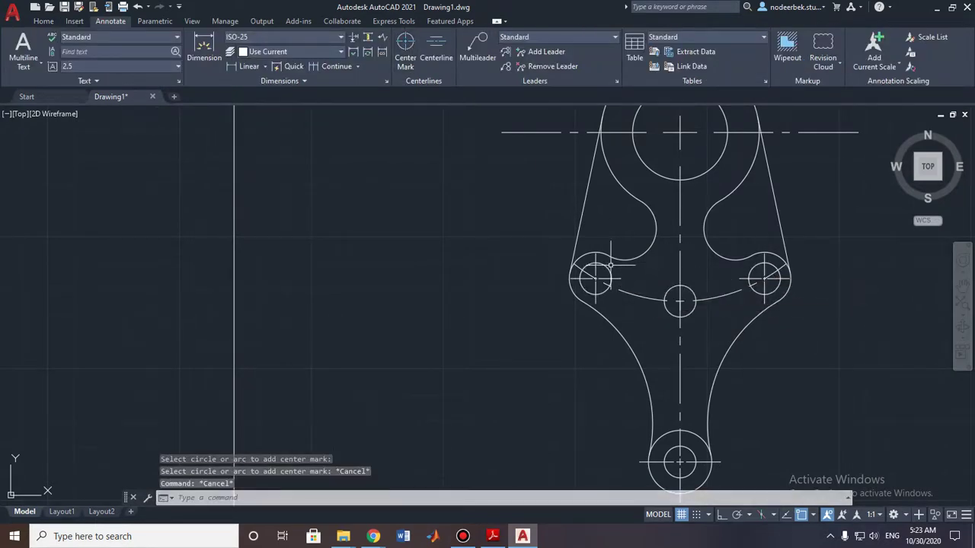
scroll(611, 287, "up", 4)
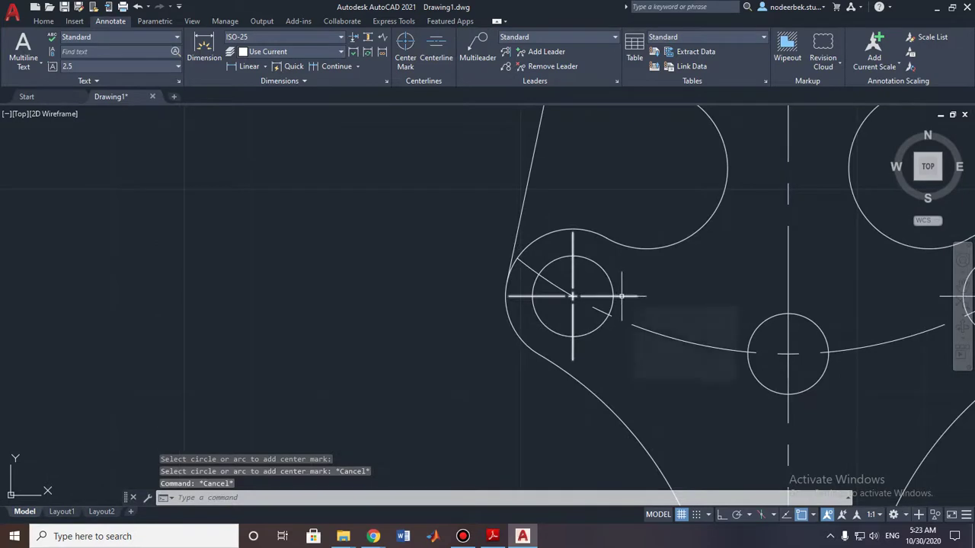
Select the left hole's center mark and begin rotating it
left_click(621, 296)
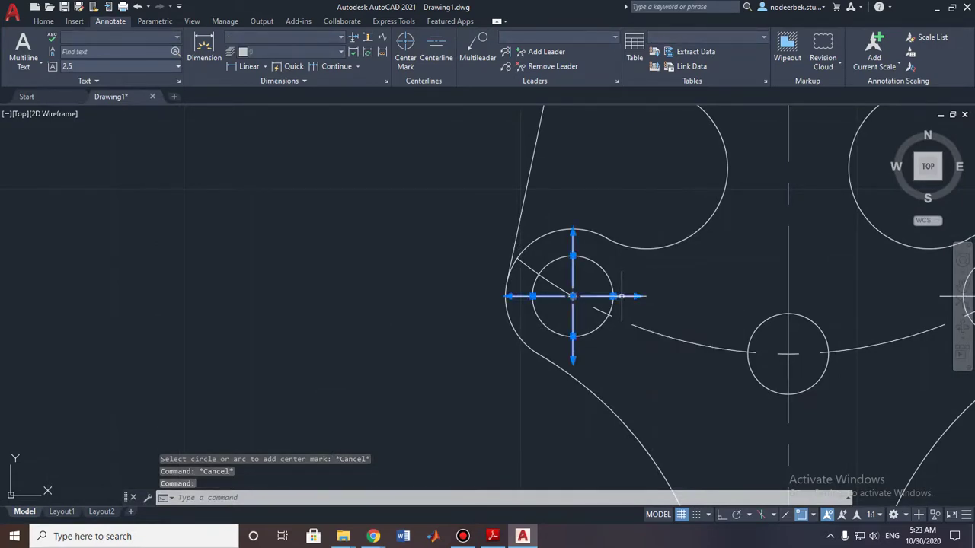
left_click(70, 25)
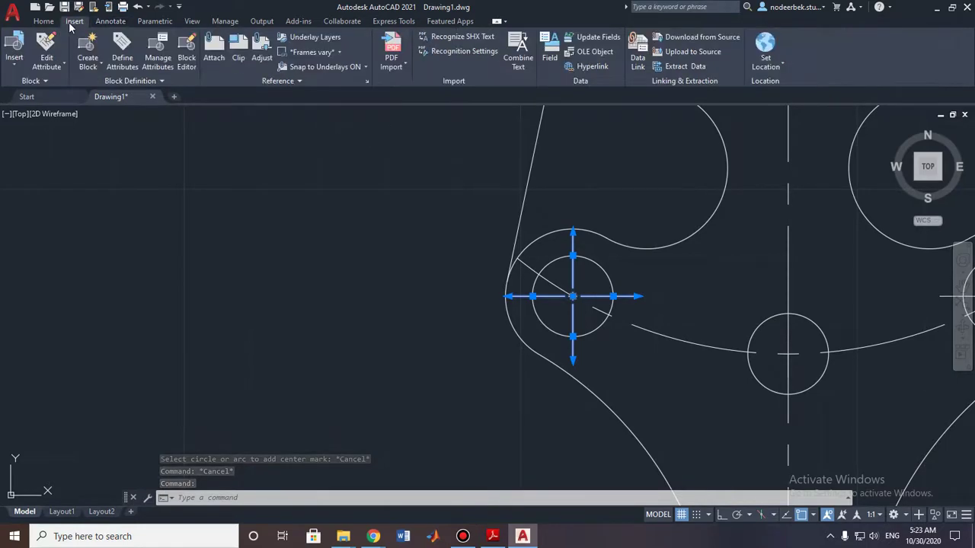
left_click(59, 25)
left_click(216, 38)
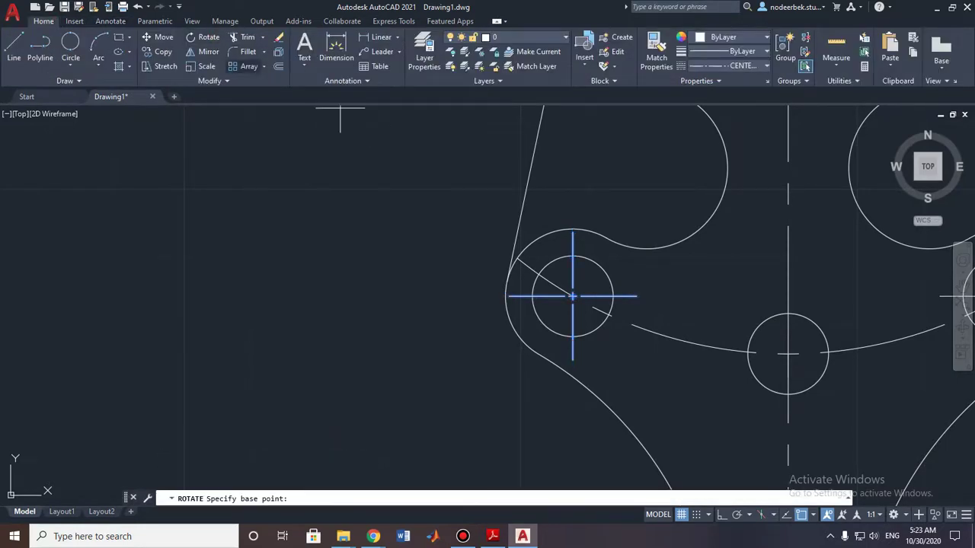
Rotate the left hole's center mark about the hole center to 330° (-30°)
left_click(573, 296)
type("30")
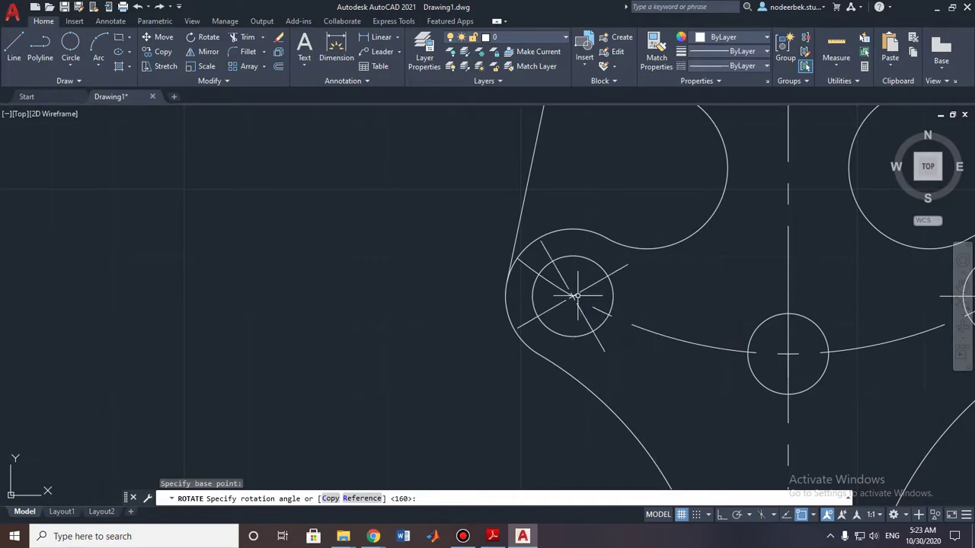
key("Return")
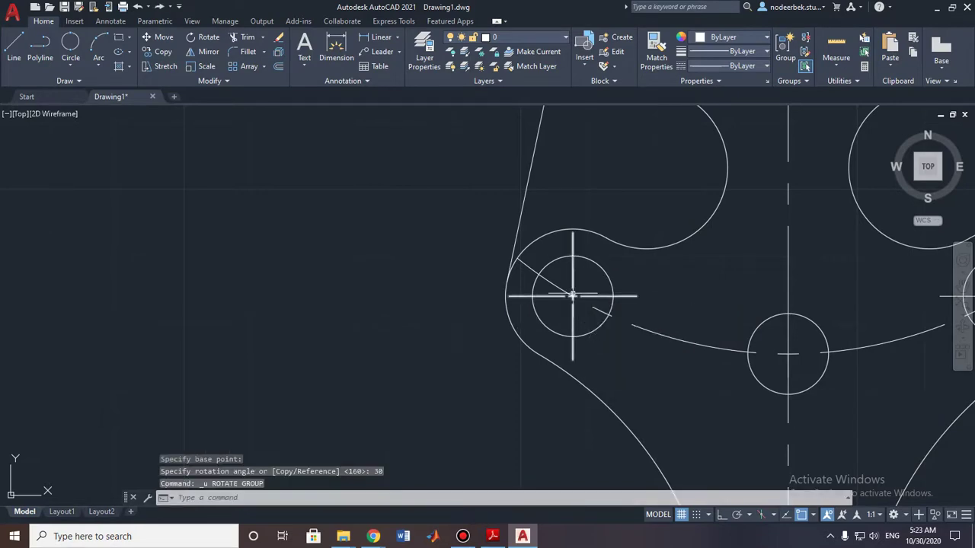
left_click(572, 278)
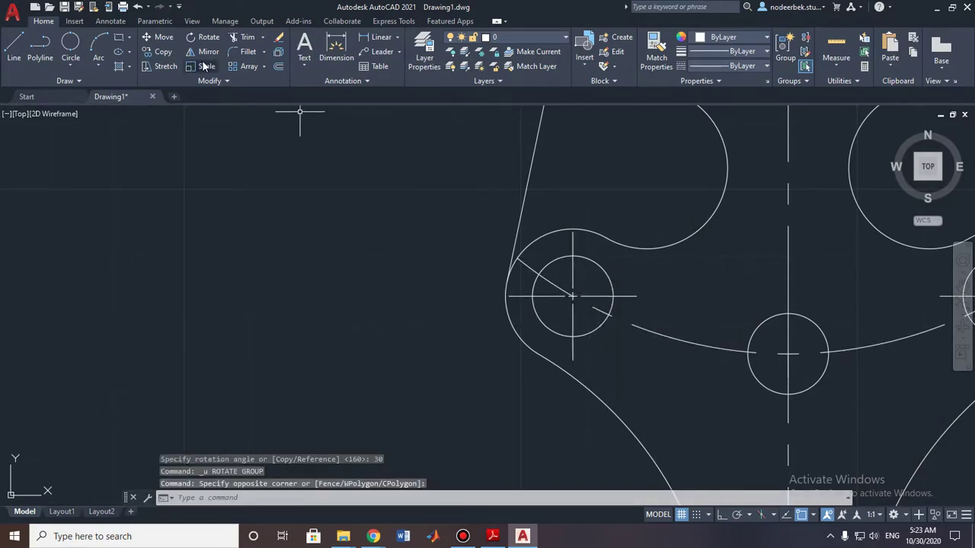
left_click(549, 259)
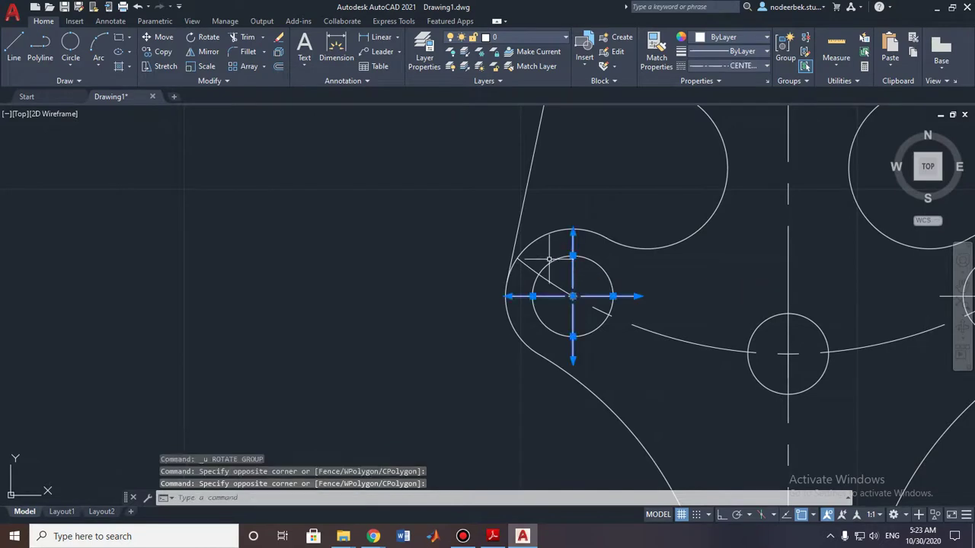
left_click(190, 37)
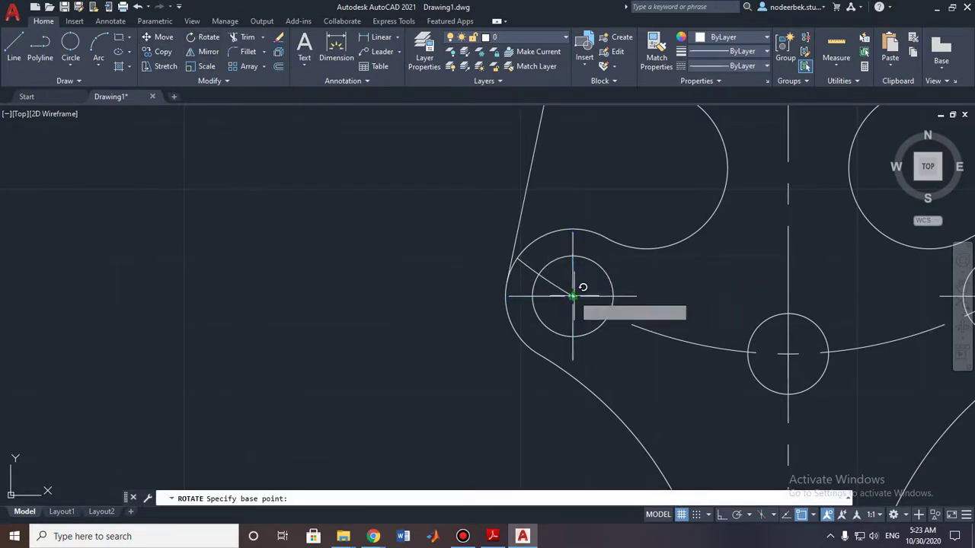
left_click(573, 296)
type("0")
key("Return")
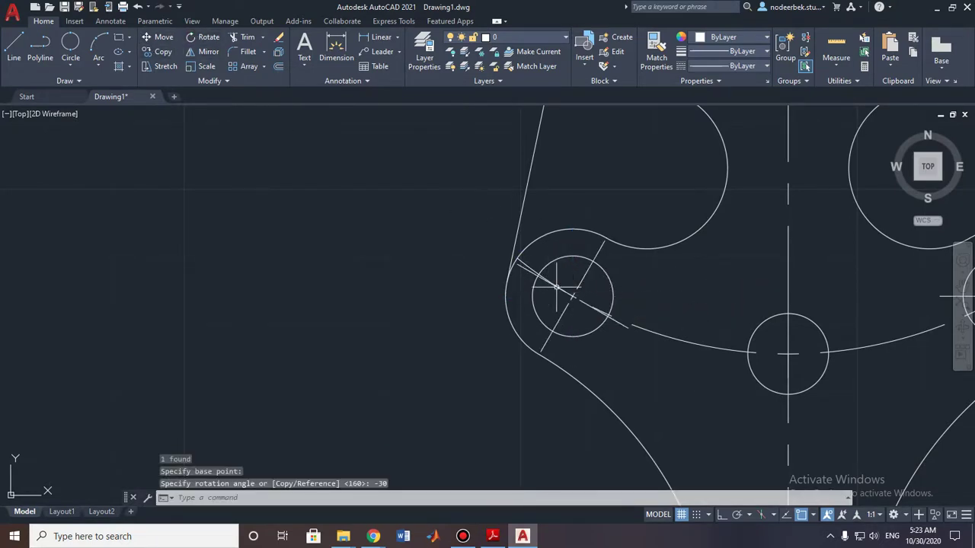
Rotate the right hole's center mark 30° about the hole center
scroll(758, 304, "down", 2)
middle_click_drag(922, 305, 631, 309)
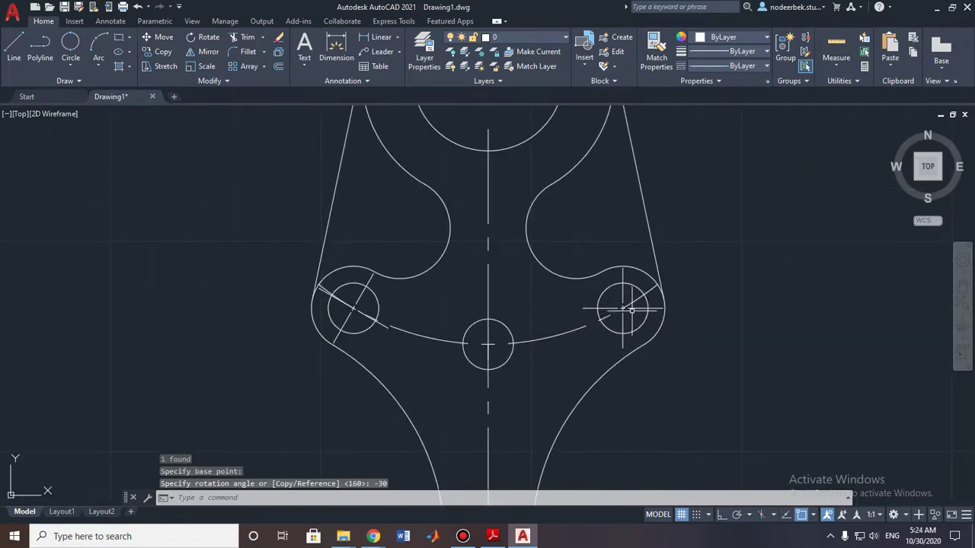
left_click(632, 309)
left_click(202, 37)
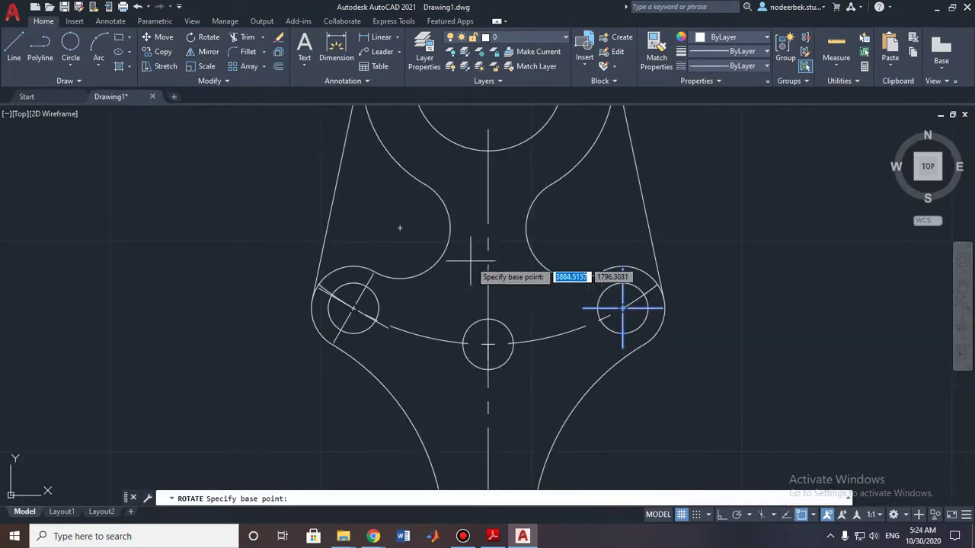
left_click(623, 308)
type("30")
key("Return")
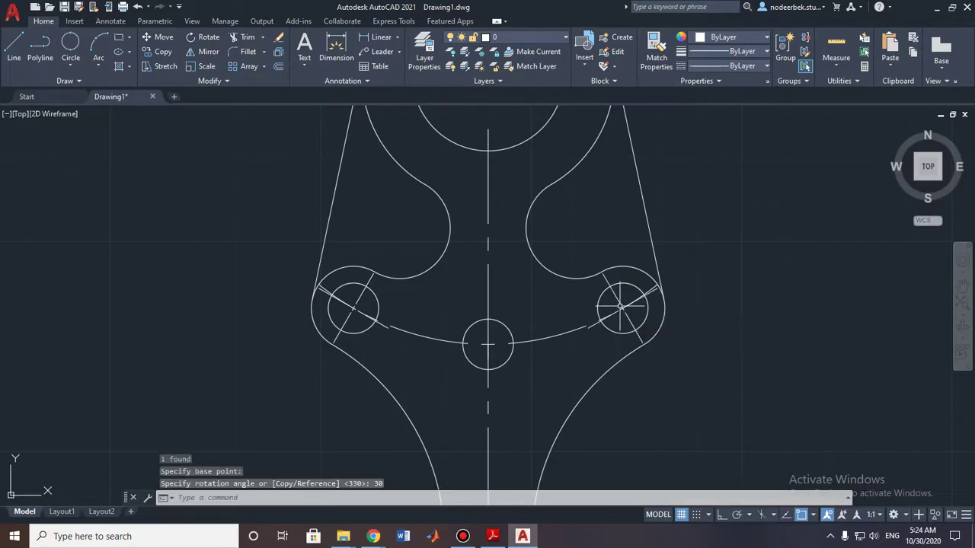
key("Escape")
Pan and zoom to show the traced part beside the hatched reference drawing
scroll(617, 307, "down", 3)
scroll(553, 333, "up", 3)
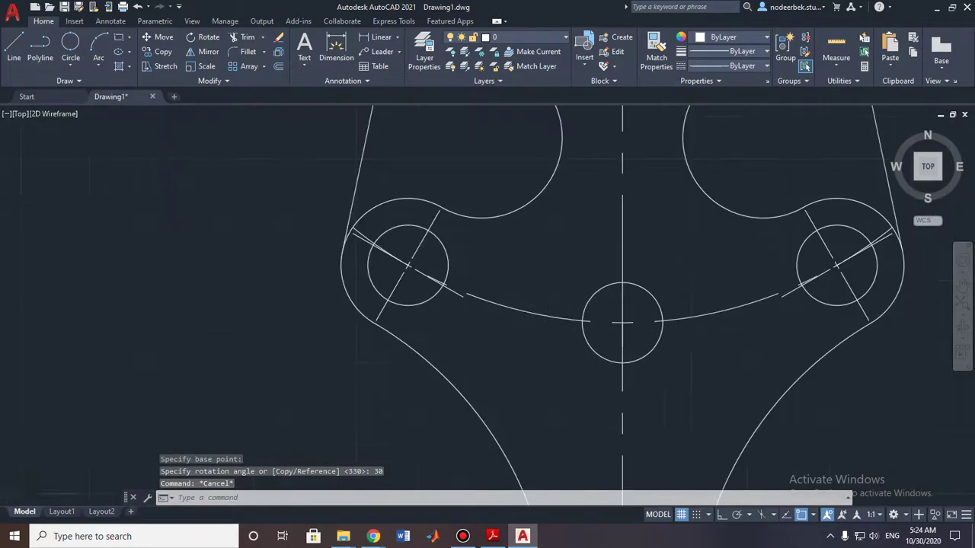
scroll(549, 324, "up", 2)
scroll(543, 316, "down", 3)
scroll(541, 322, "down", 2)
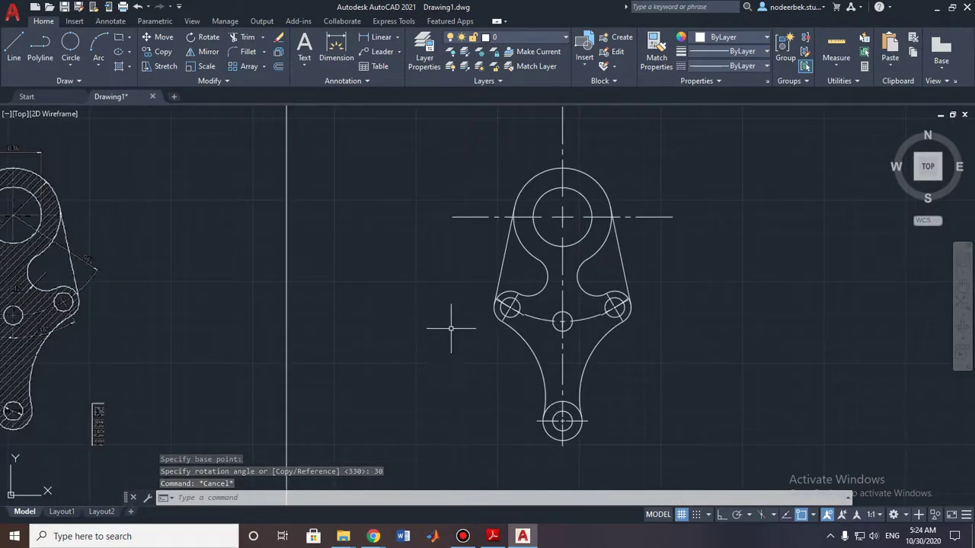
middle_click_drag(433, 329, 519, 359)
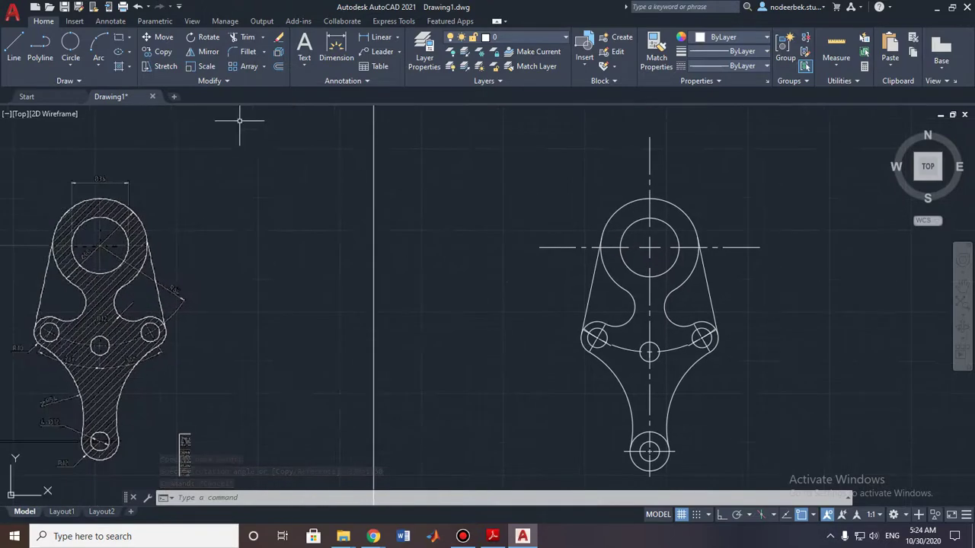
middle_click_drag(502, 261, 556, 214)
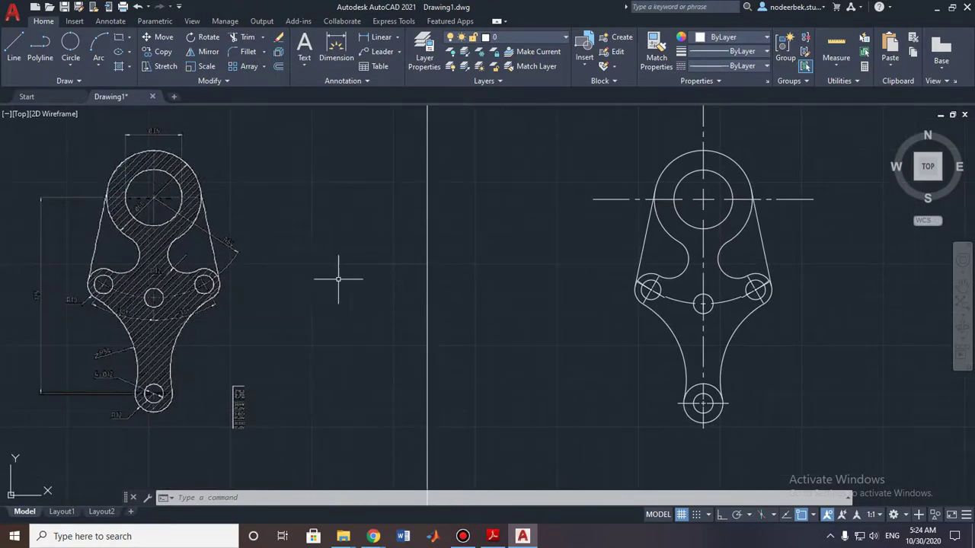
middle_click_drag(339, 278, 518, 274)
scroll(364, 272, "up", 3)
scroll(348, 274, "down", 2)
middle_click_drag(238, 169, 352, 241)
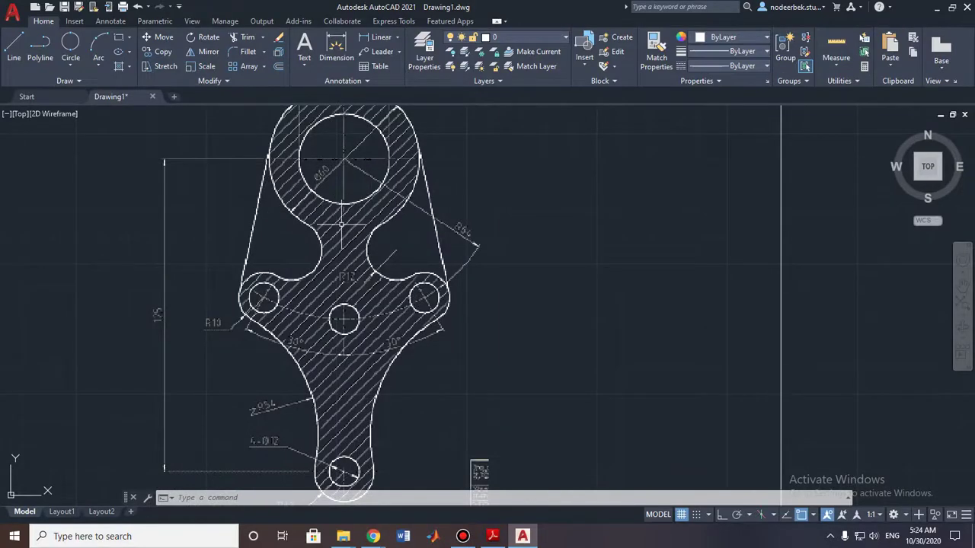
scroll(341, 225, "down", 2)
middle_click_drag(468, 276, 349, 270)
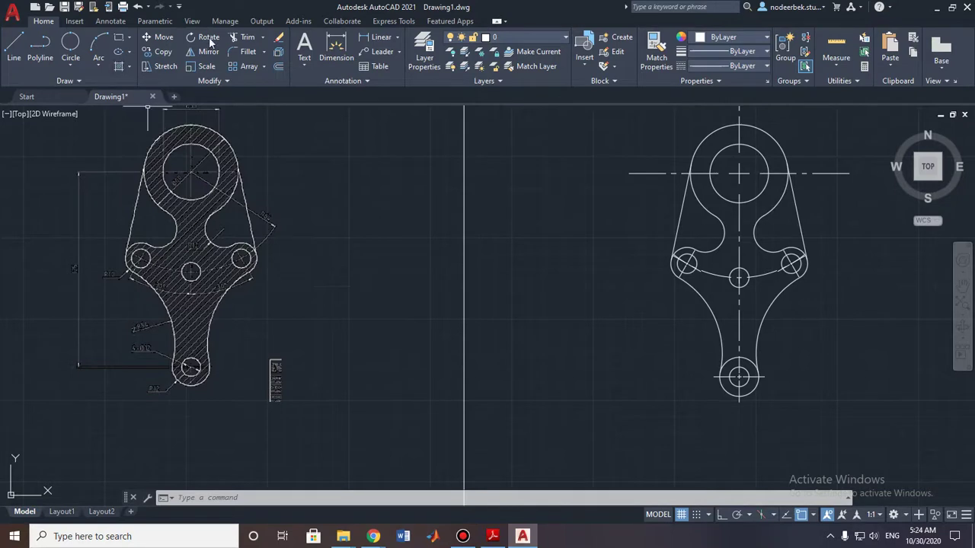
Fence-trim the top of the bottom boss's R12 circle, leaving only its outer arc
left_click(235, 43)
scroll(540, 311, "up", 2)
left_click(631, 305)
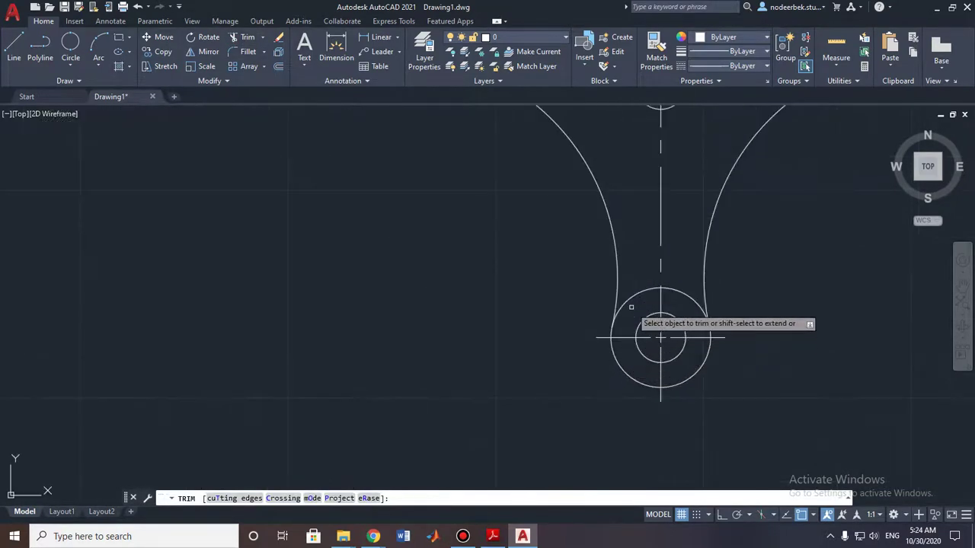
scroll(632, 294, "down", 1)
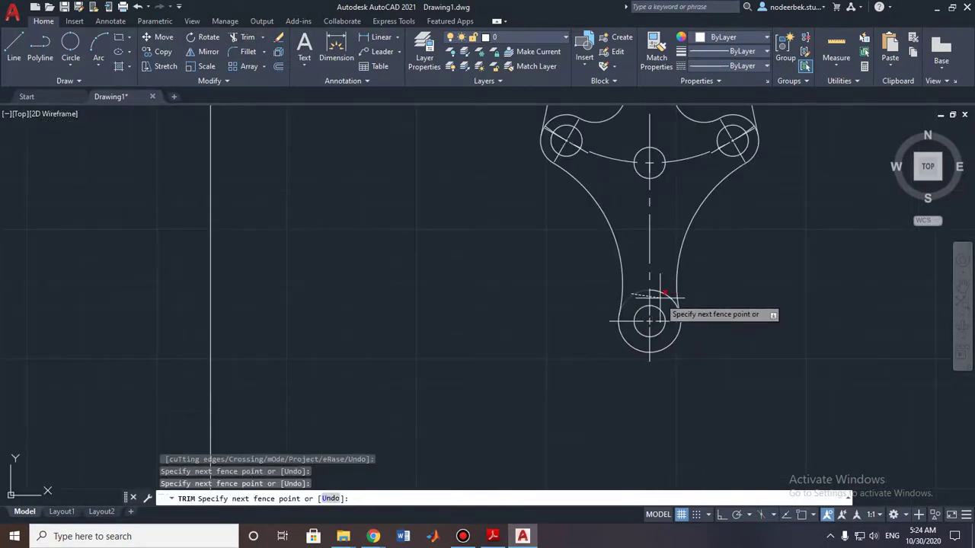
key("Return")
scroll(656, 288, "up", 2)
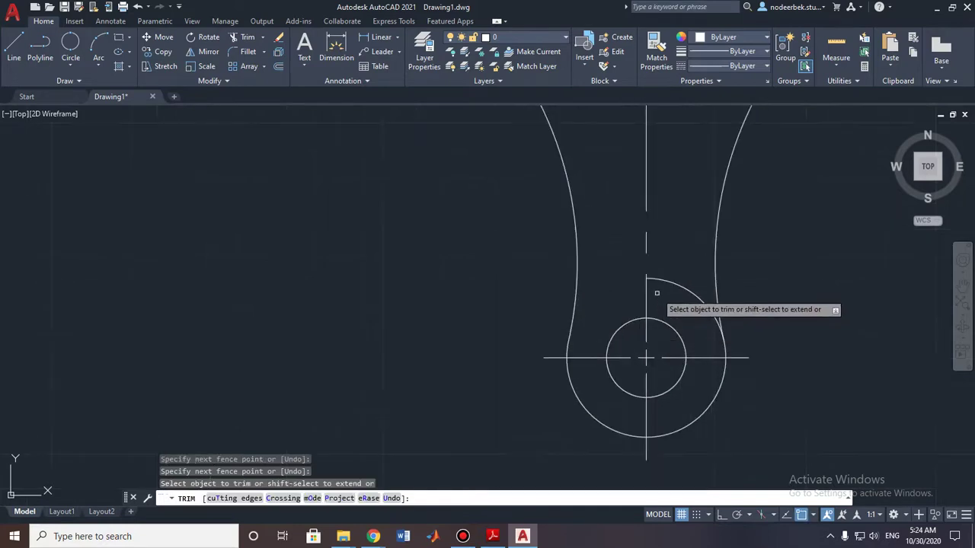
scroll(668, 282, "down", 2)
scroll(594, 297, "down", 2)
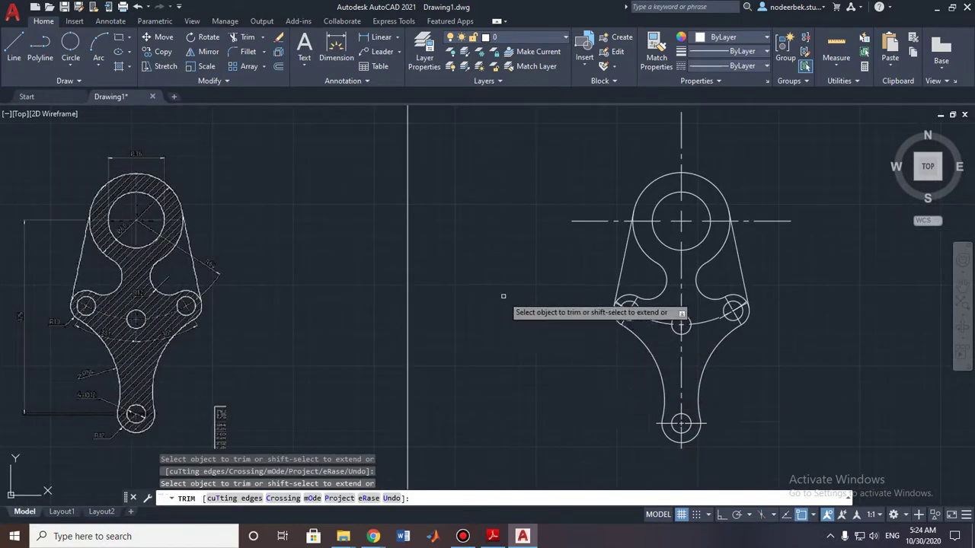
key("Escape")
key("Escape")
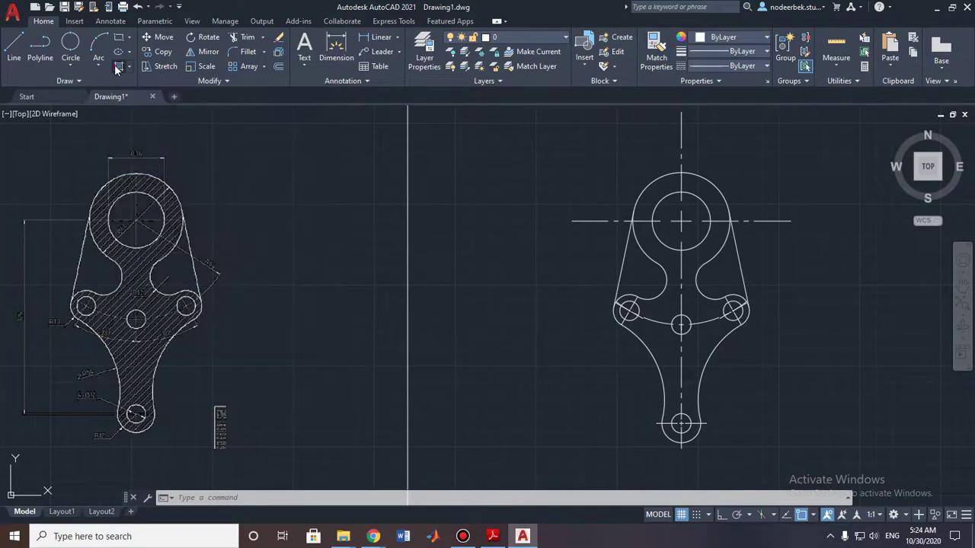
Start an ANSI31 hatch with its origin set near the top circle
left_click(120, 70)
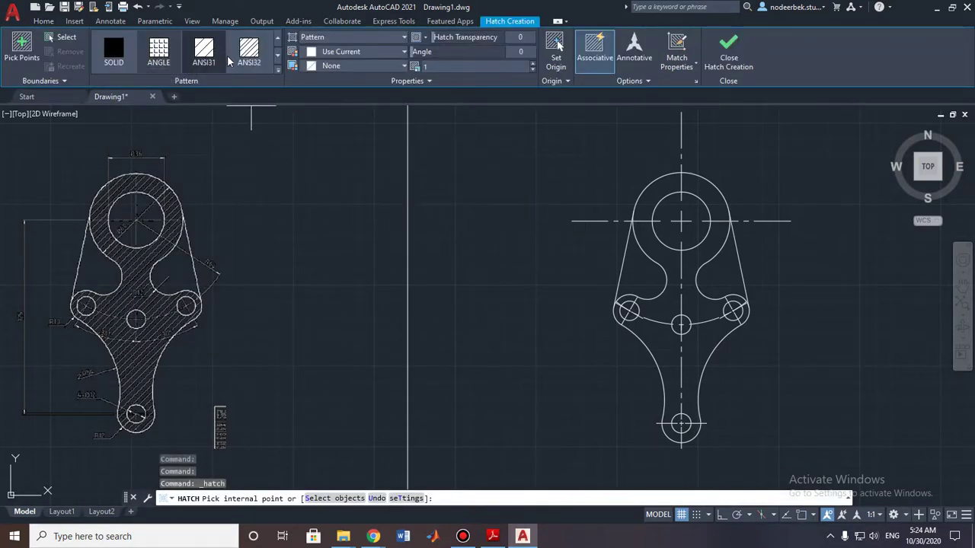
left_click(277, 69)
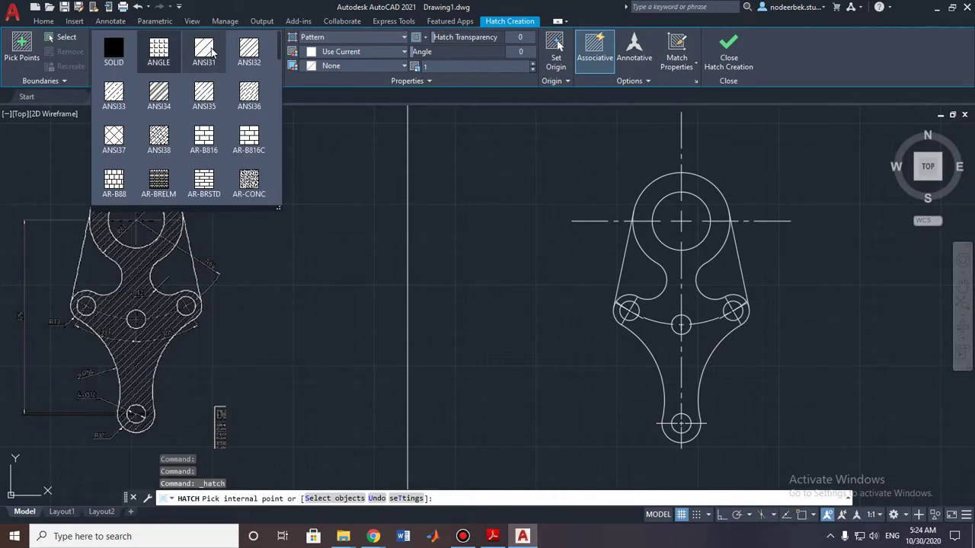
left_click(214, 67)
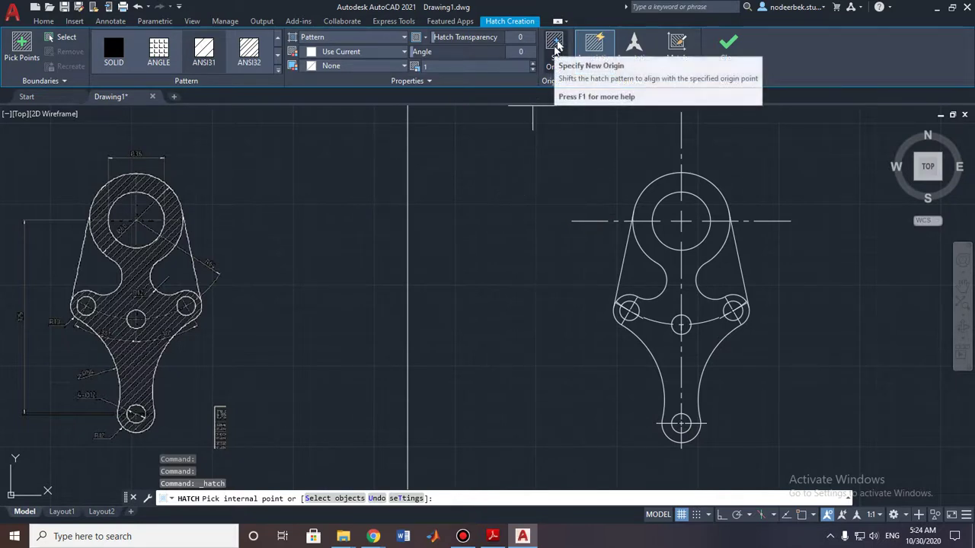
left_click(555, 44)
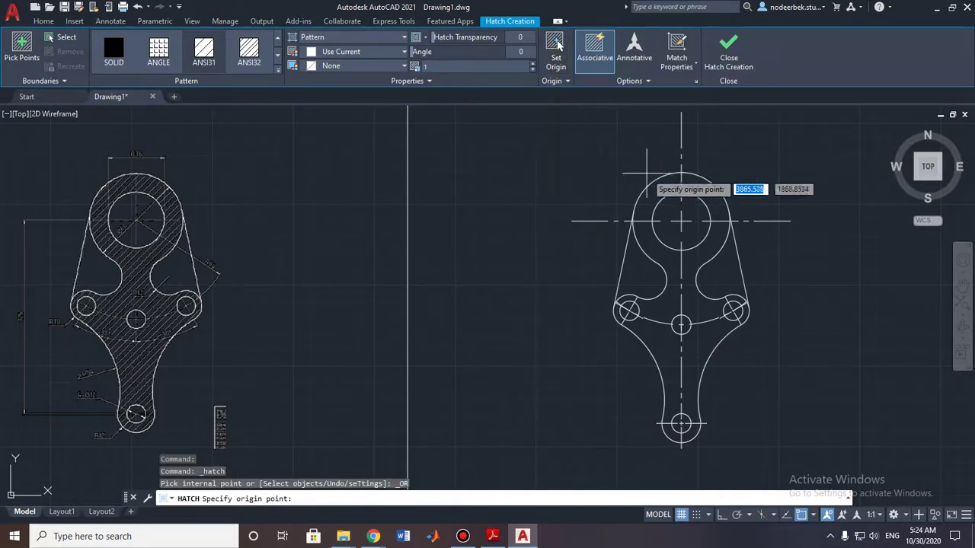
scroll(655, 188, "up", 2)
left_click(658, 187)
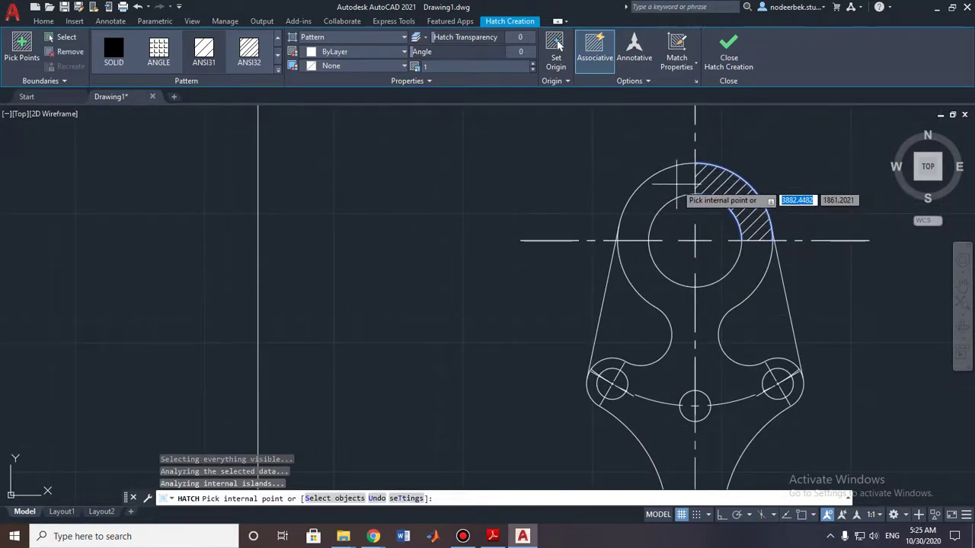
Hatch the central area and both halves of the lower stem, then apply
left_click(659, 275)
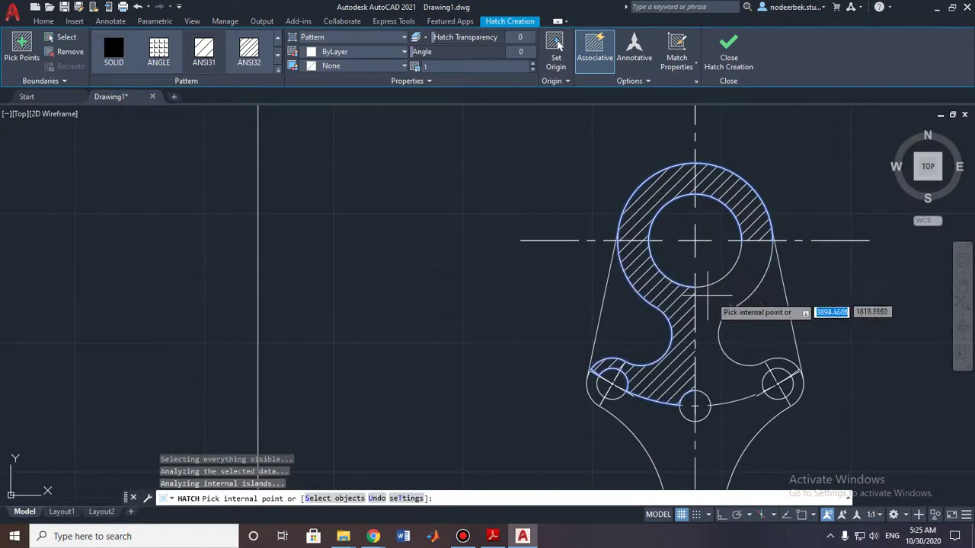
middle_click_drag(714, 291, 712, 214)
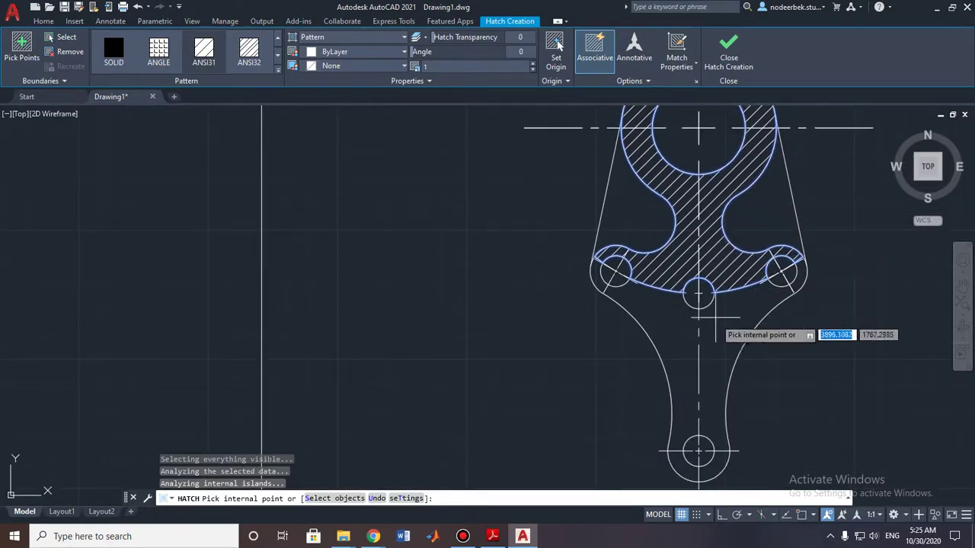
left_click(708, 322)
left_click(672, 329)
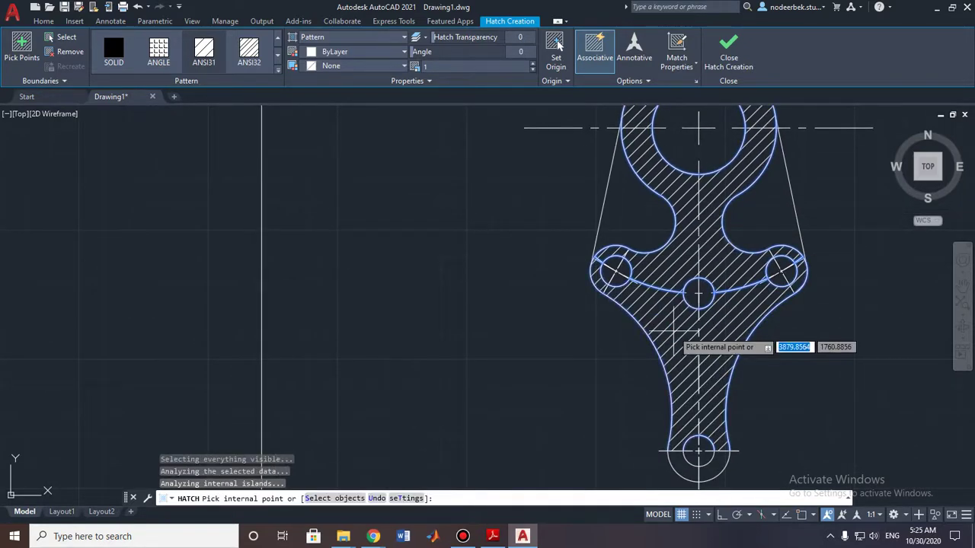
key("Return")
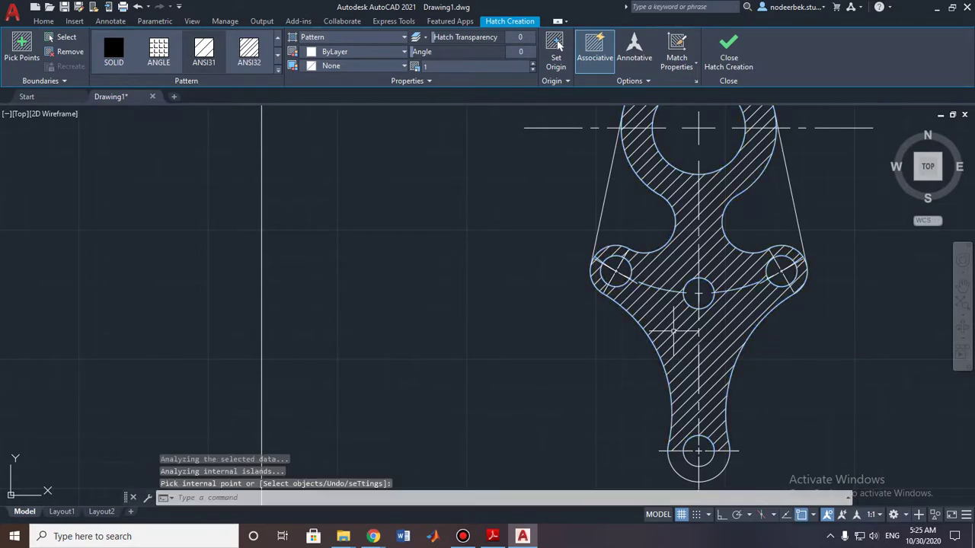
scroll(671, 329, "down", 1)
Shorten the top hole's horizontal center line so both ends stop at the outer edges
scroll(674, 329, "down", 1)
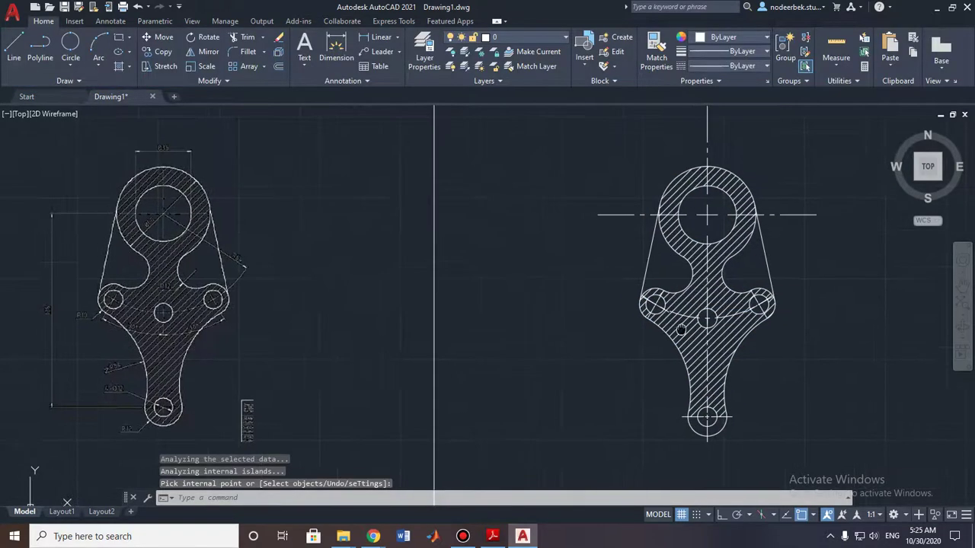
scroll(682, 329, "down", 1)
middle_click_drag(808, 259, 804, 305)
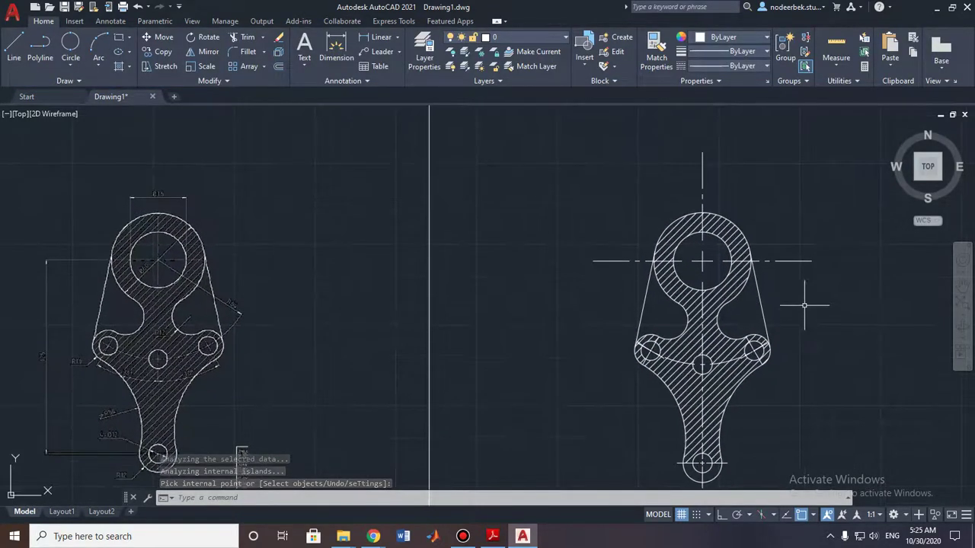
left_click(802, 261)
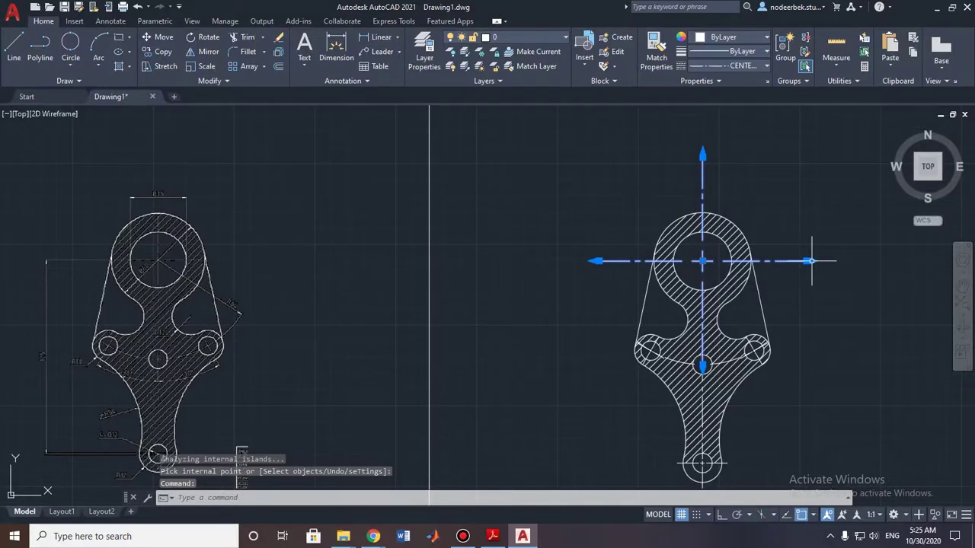
scroll(801, 261, "up", 3)
left_click(824, 265)
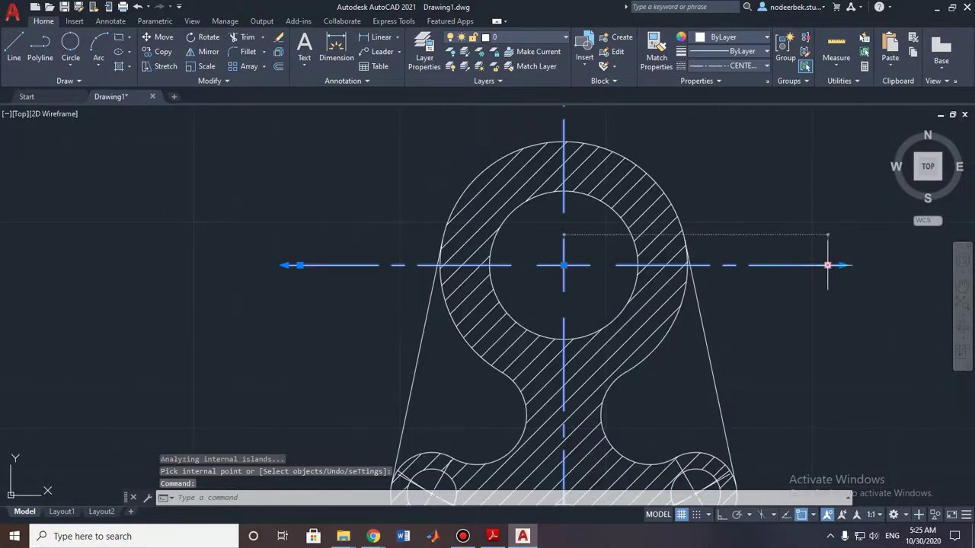
type("30")
left_click(689, 265)
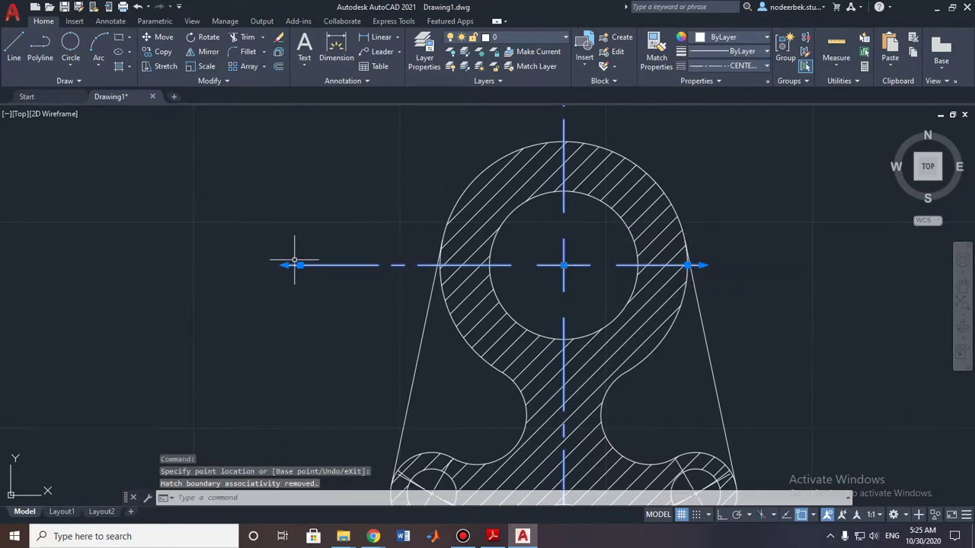
left_click(300, 265)
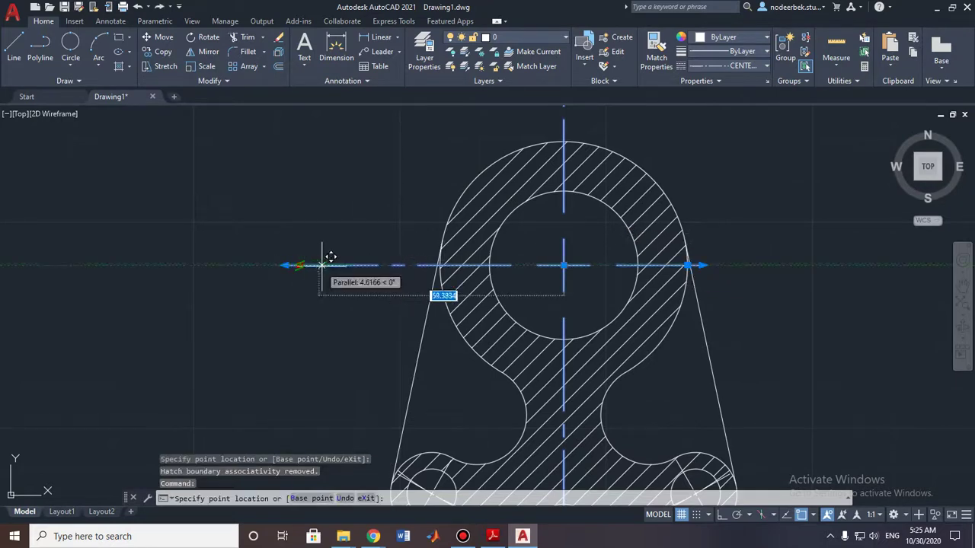
left_click(439, 265)
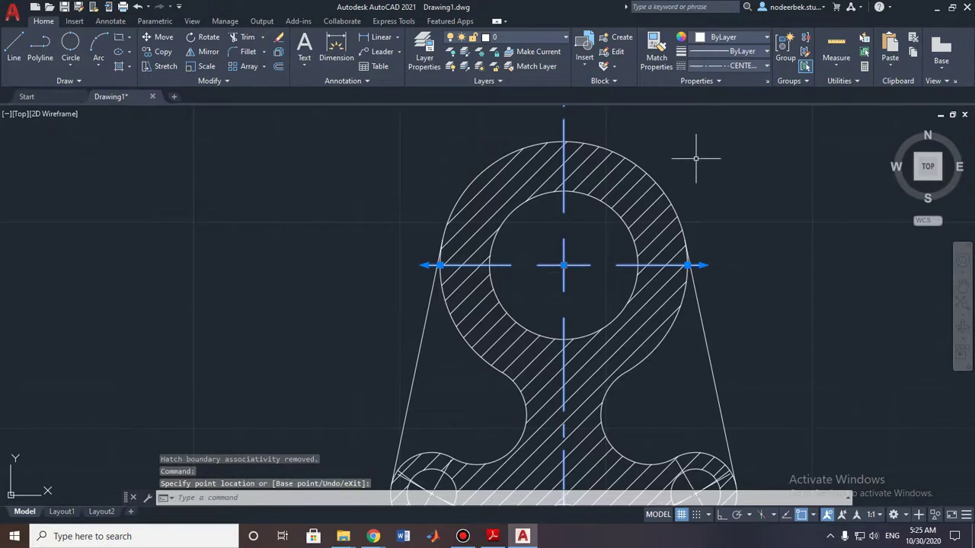
Leave the vertical center line unchanged and reselect the top hole's center lines
scroll(648, 175, "up", 2)
middle_click_drag(648, 174, 647, 327)
scroll(647, 326, "down", 2)
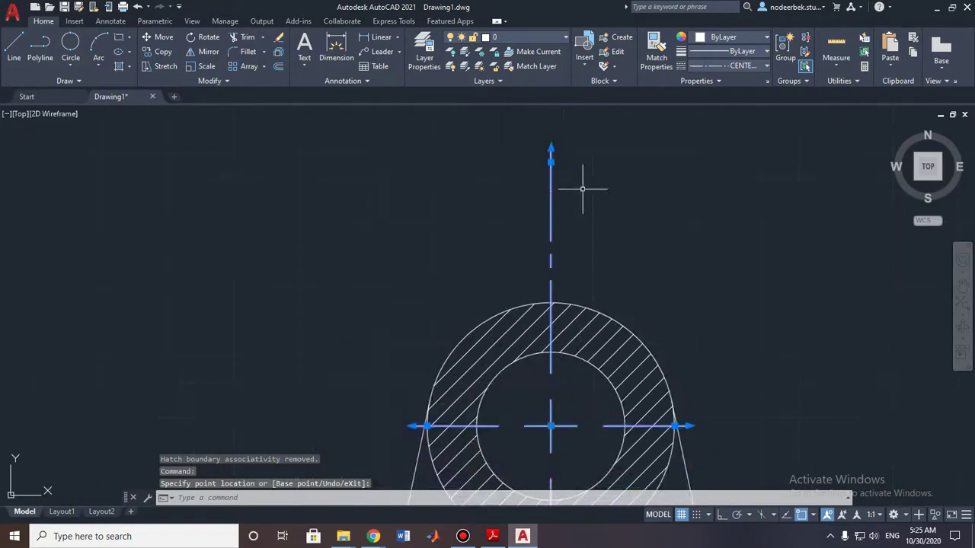
left_click(550, 160)
key("Escape")
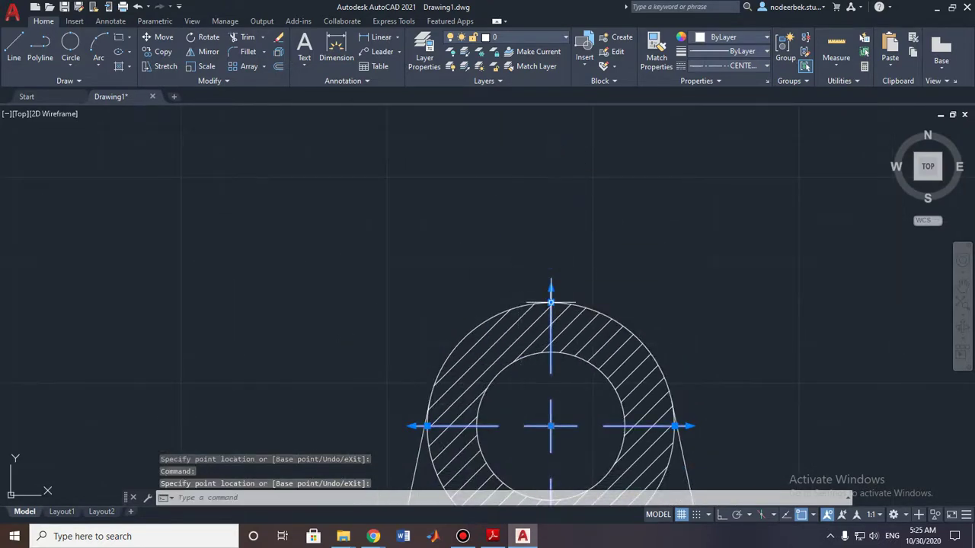
key("Escape")
scroll(599, 159, "down", 2)
scroll(600, 159, "down", 2)
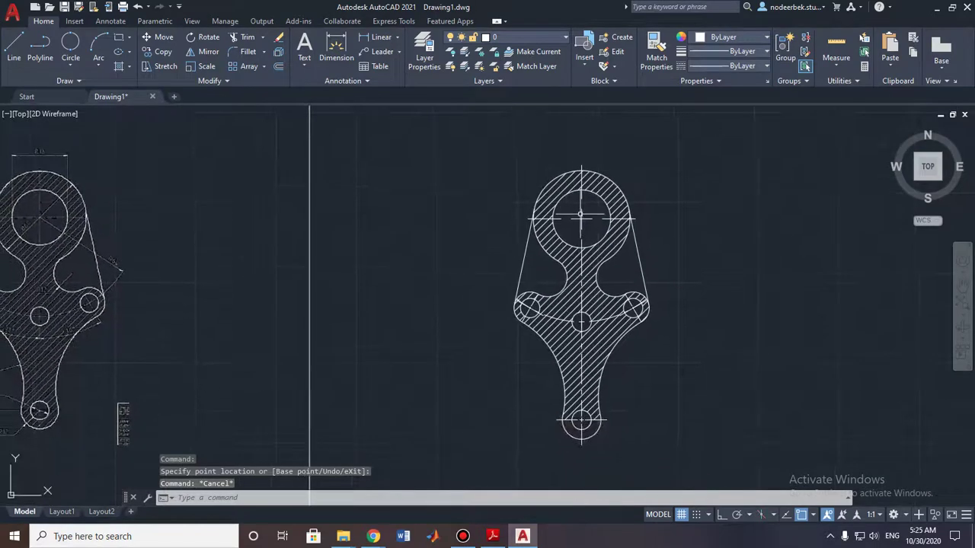
left_click(582, 202)
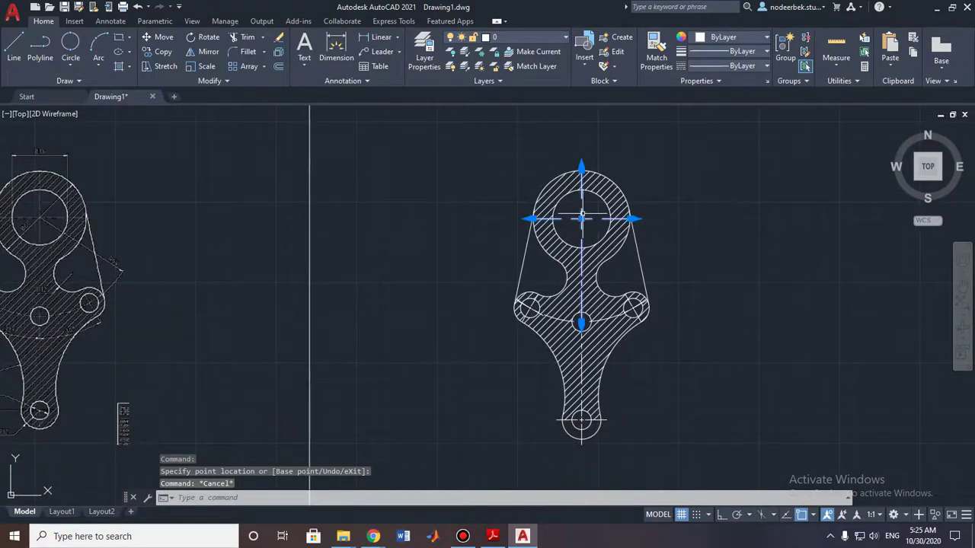
Color the center lines of the top, side and bottom holes yellow (248,215,49)
left_click(528, 308)
left_click(634, 308)
scroll(634, 308, "up", 4)
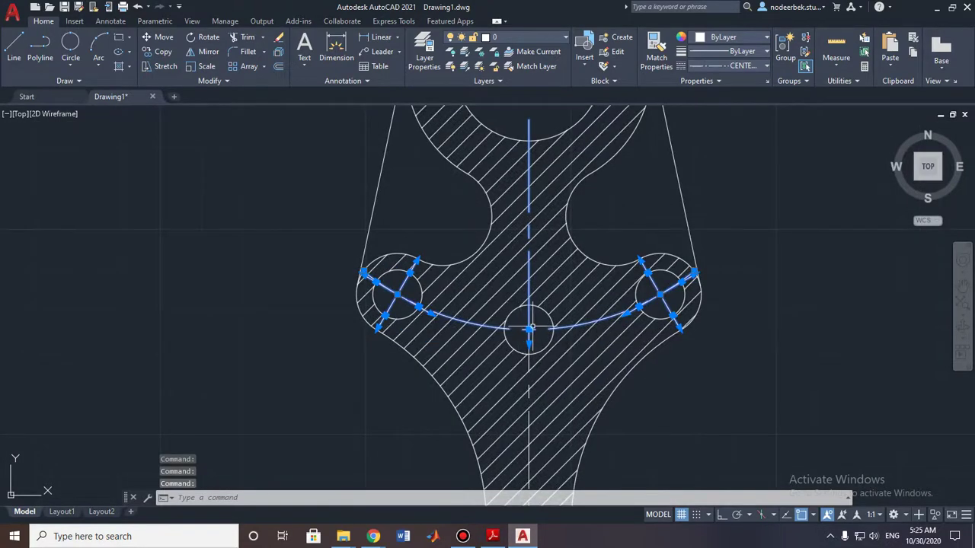
scroll(529, 329, "down", 2)
scroll(528, 329, "down", 1)
scroll(529, 330, "down", 1)
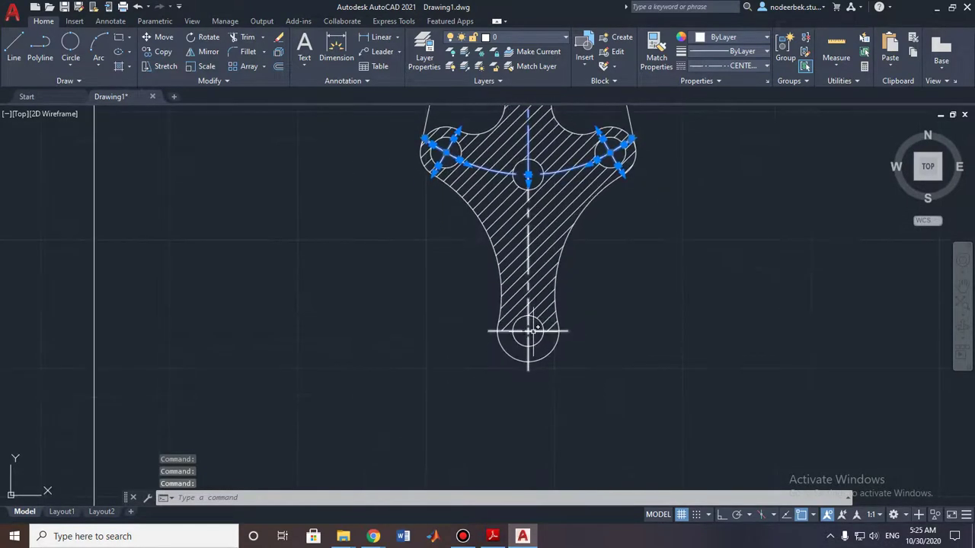
left_click(528, 331)
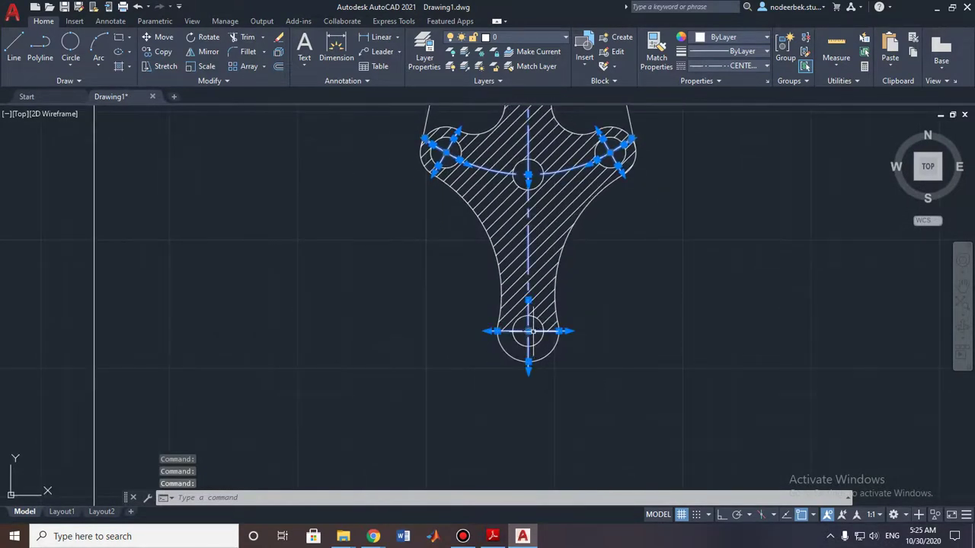
left_click(731, 36)
left_click(720, 66)
key("Escape")
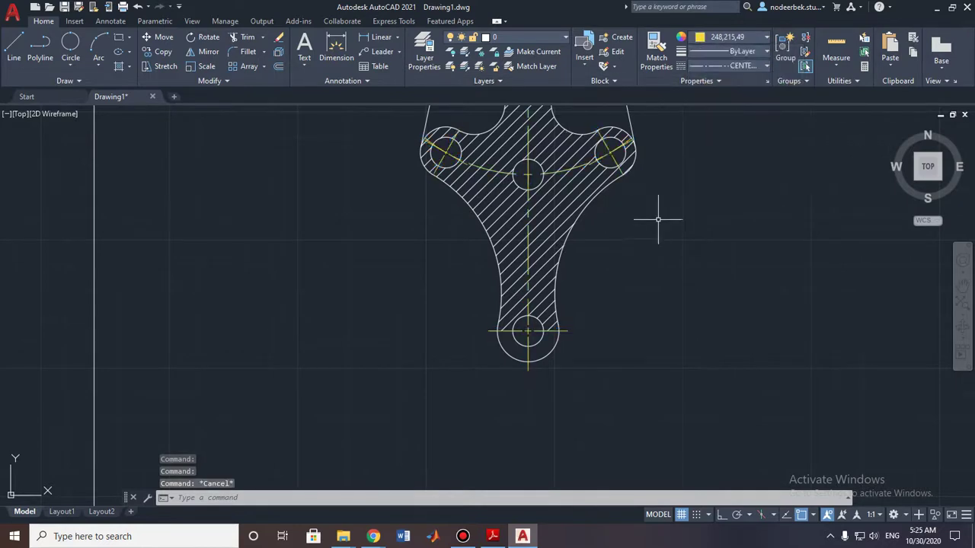
scroll(658, 220, "down", 2)
middle_click_drag(649, 205, 653, 285)
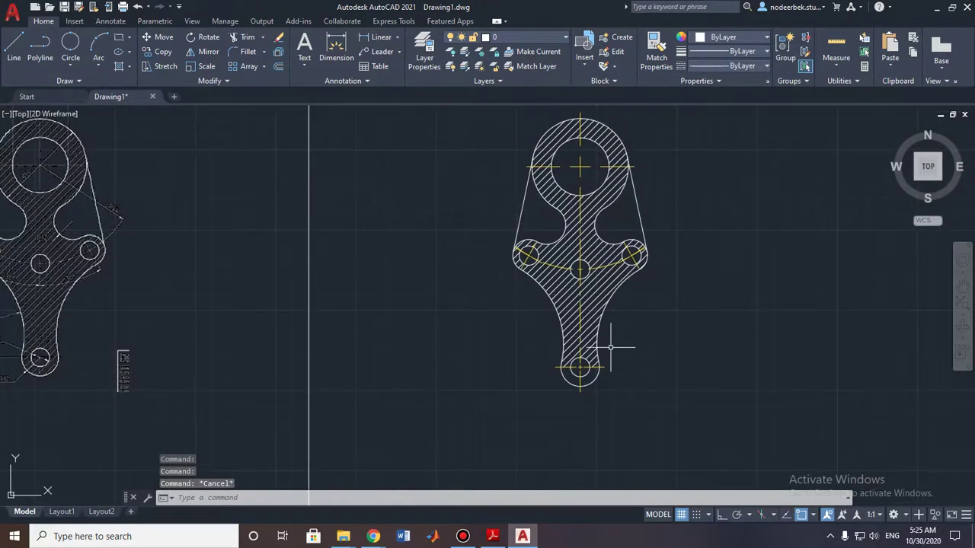
Hatch the bottom lobe ring around the bottom hole and pan to compare with the reference
left_click(122, 67)
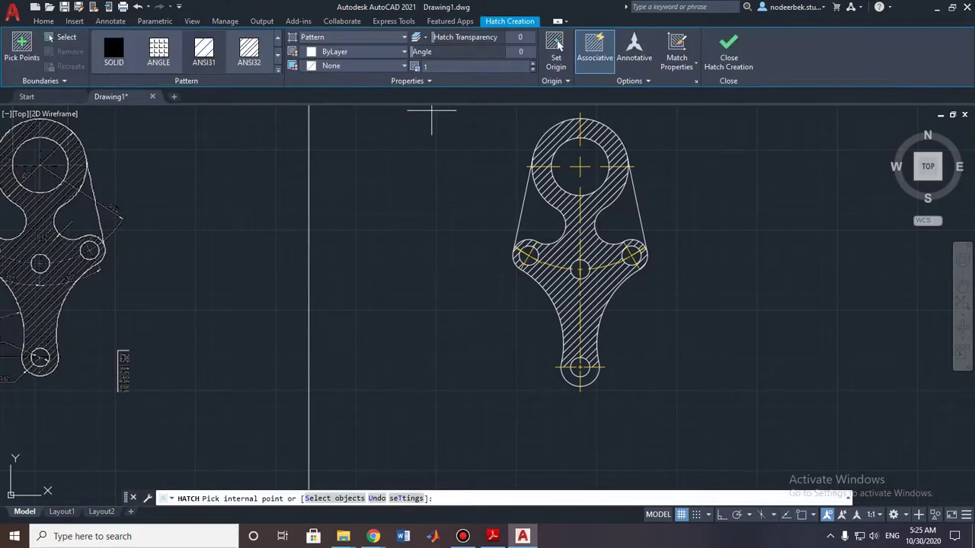
scroll(462, 261, "up", 1)
scroll(533, 333, "up", 2)
scroll(562, 368, "up", 1)
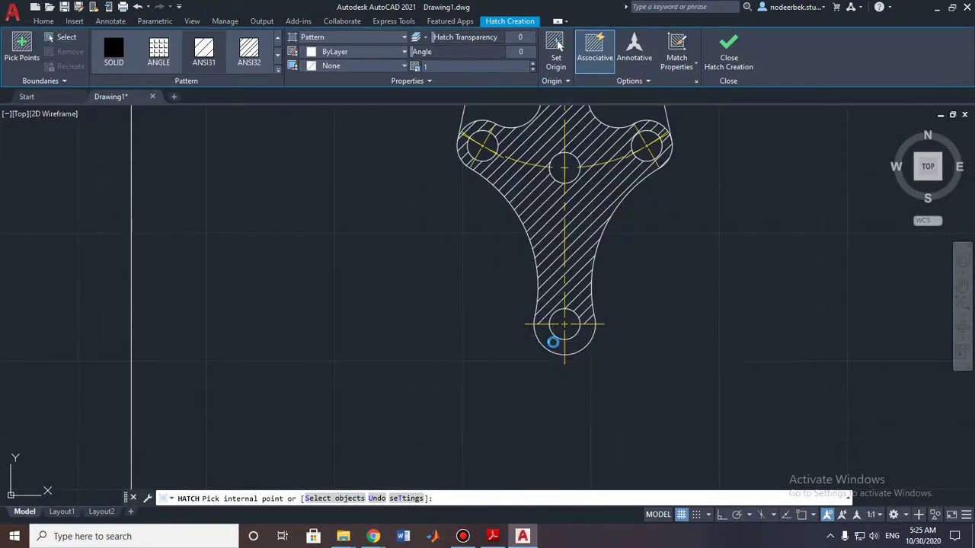
left_click(553, 341)
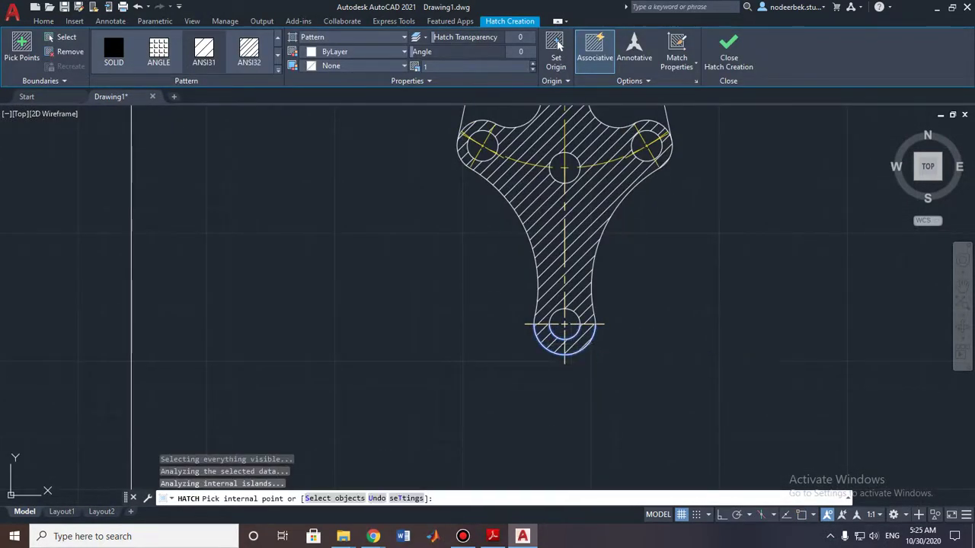
key("Escape")
scroll(626, 457, "down", 2)
middle_click_drag(588, 320, 649, 347)
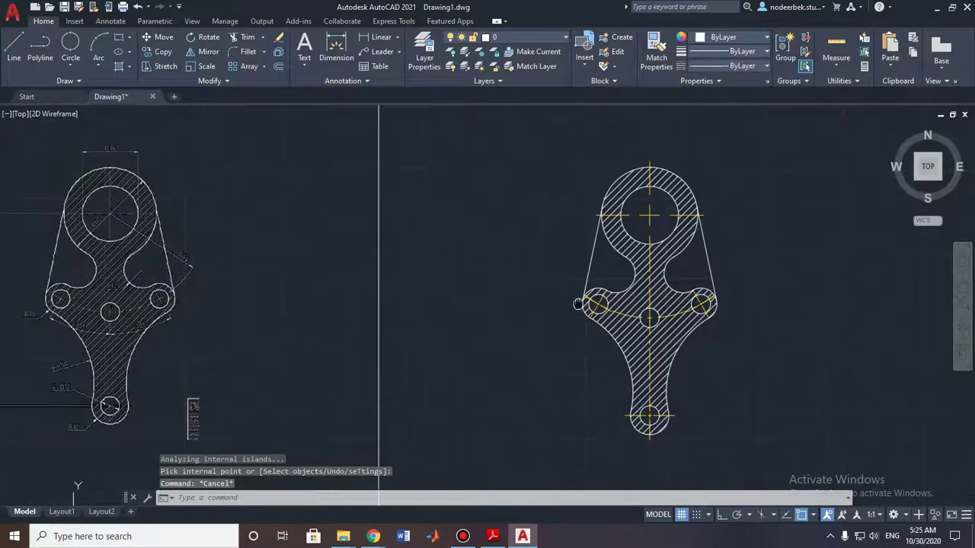